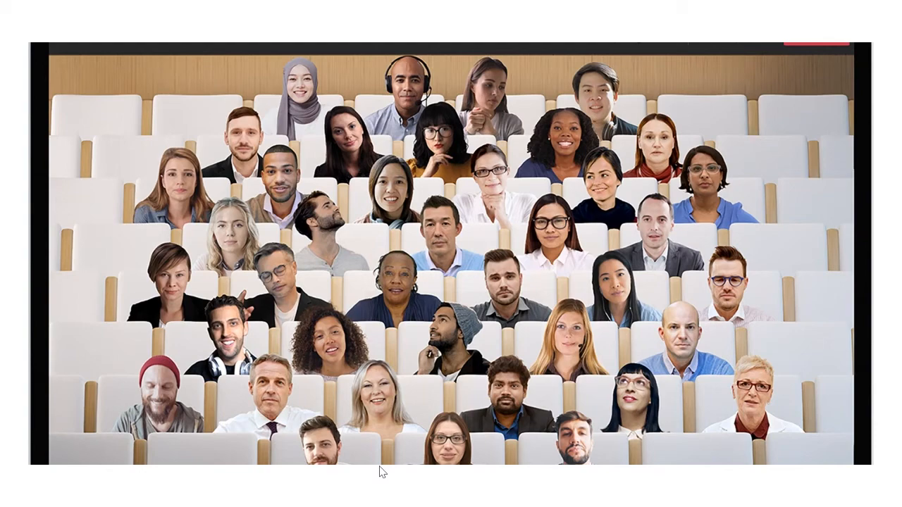
pyautogui.click(379, 472)
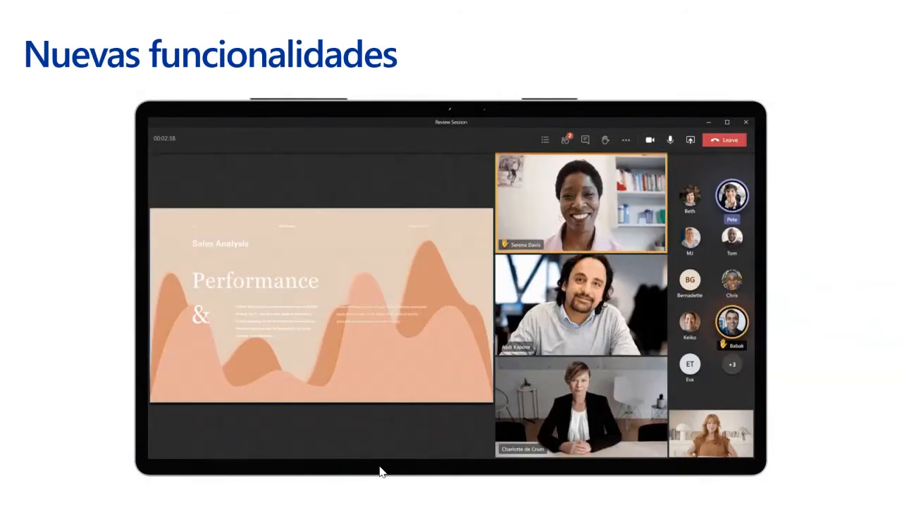
pyautogui.press('Right')
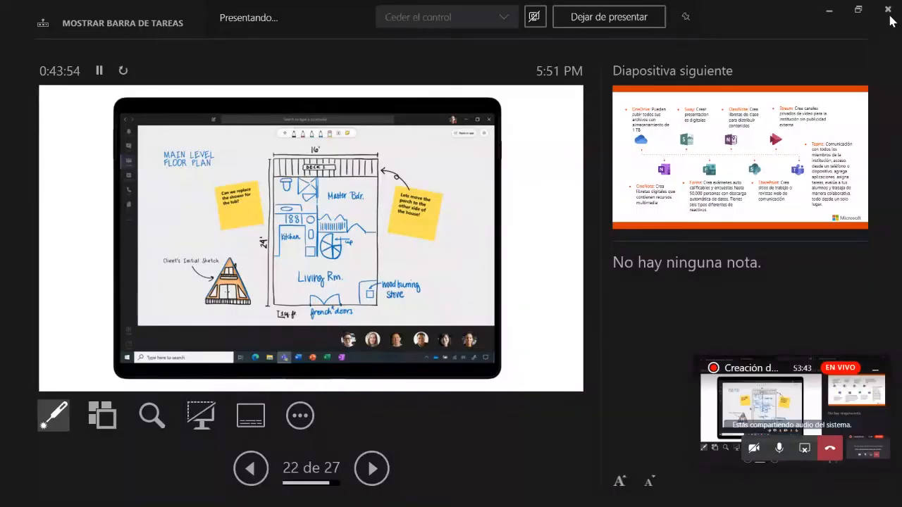
# Switch to the incognito Chrome window, minimize the floating meeting window and load portal.office.com
pyautogui.hotkey('alt', 'Tab')
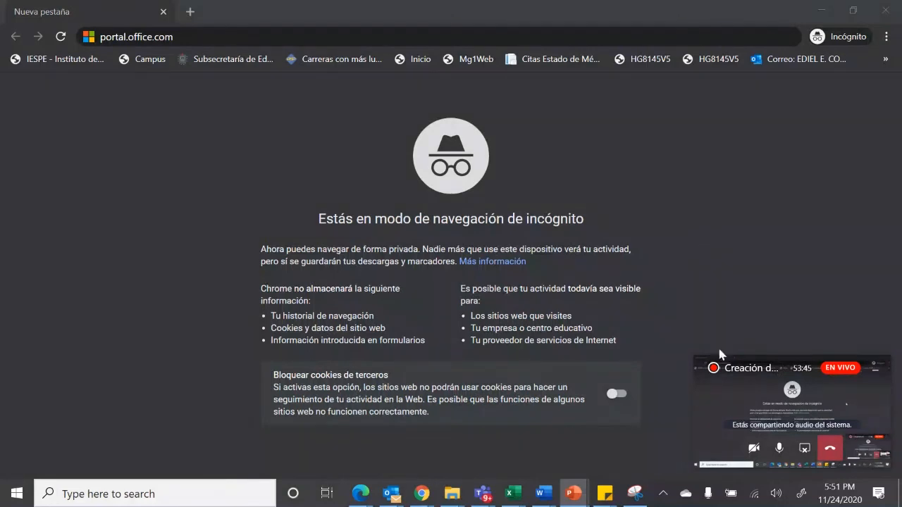
pyautogui.click(876, 374)
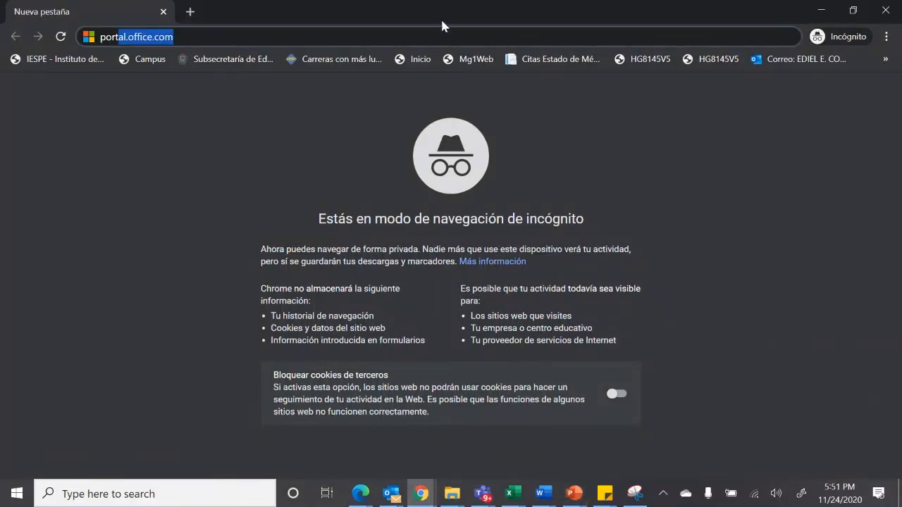
pyautogui.click(411, 40)
pyautogui.press('Return')
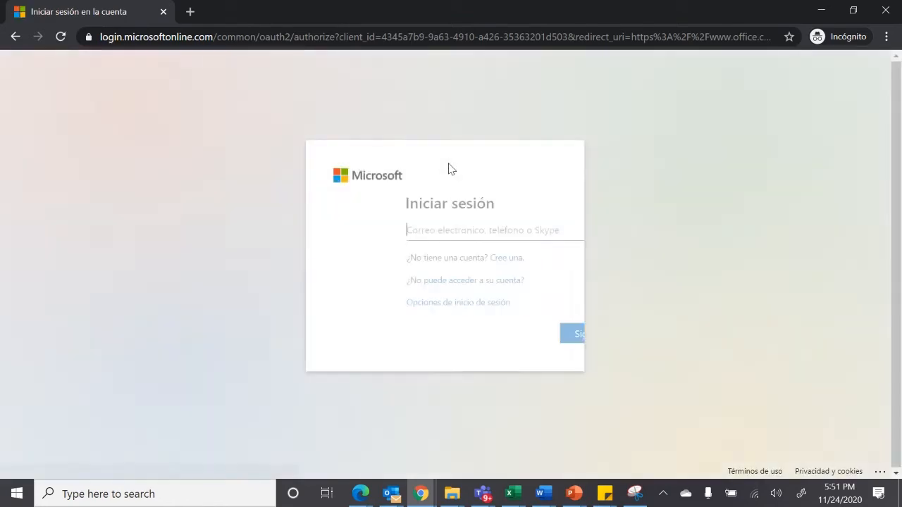
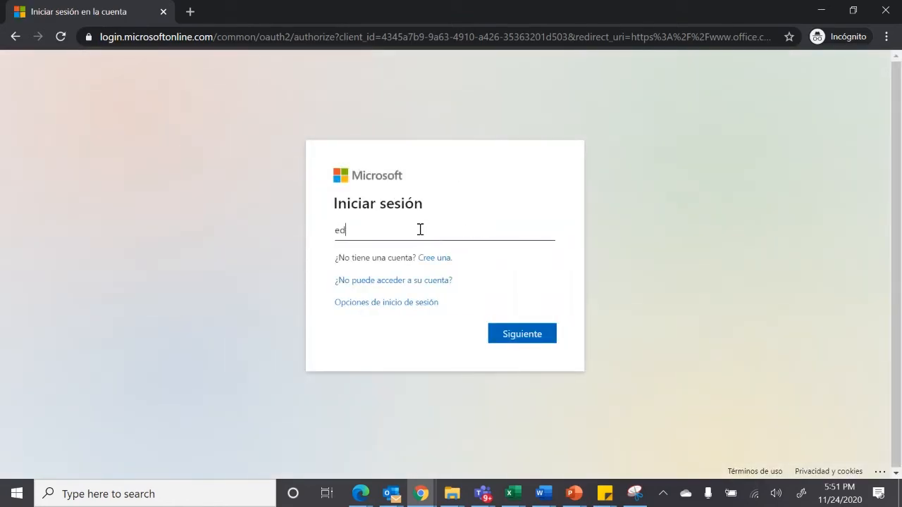
# Enter the account's e-mail address on the Microsoft sign-in page and continue to the password prompt
pyautogui.press('Return')
# Enter the account password, sign in, and decline to stay signed in
pyautogui.write('•••••••••')
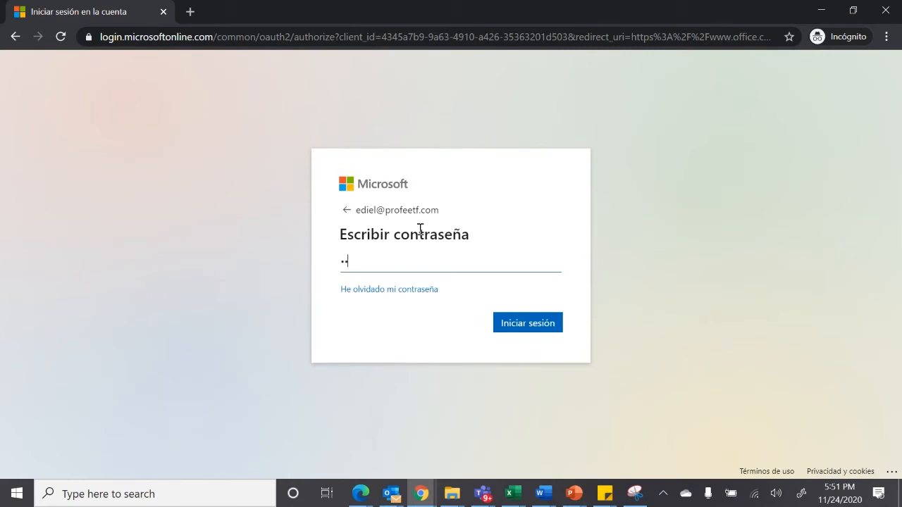
pyautogui.write('••••')
pyautogui.press('Return')
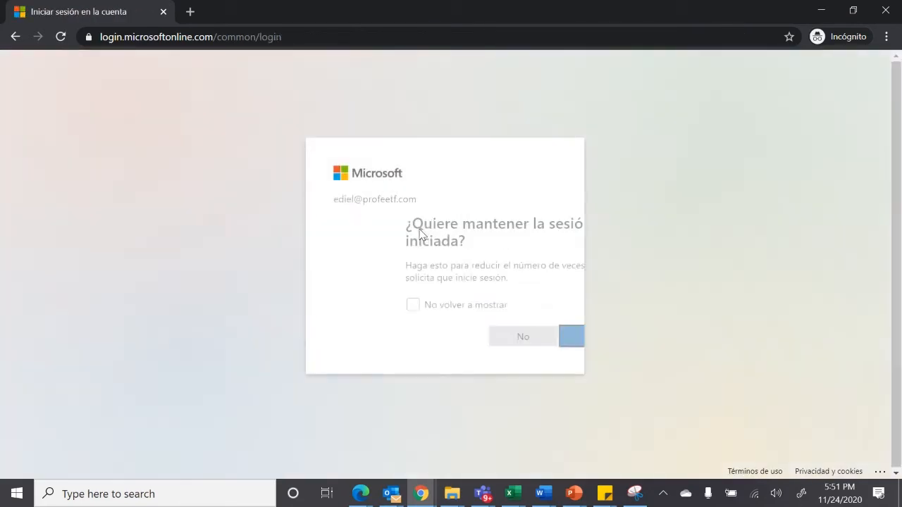
pyautogui.click(444, 341)
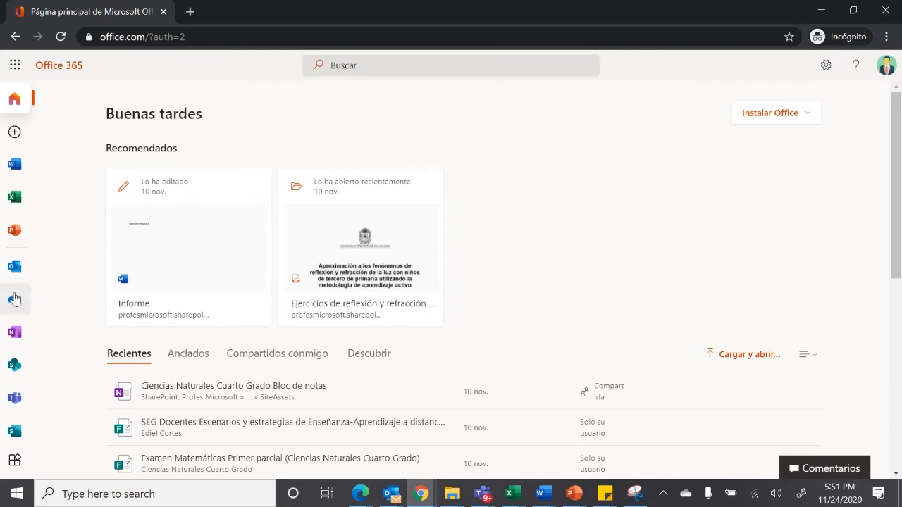
# Examine the complete list of Office 365 applications in the app launcher, from Lists to the third-party apps under Otro
pyautogui.click(15, 67)
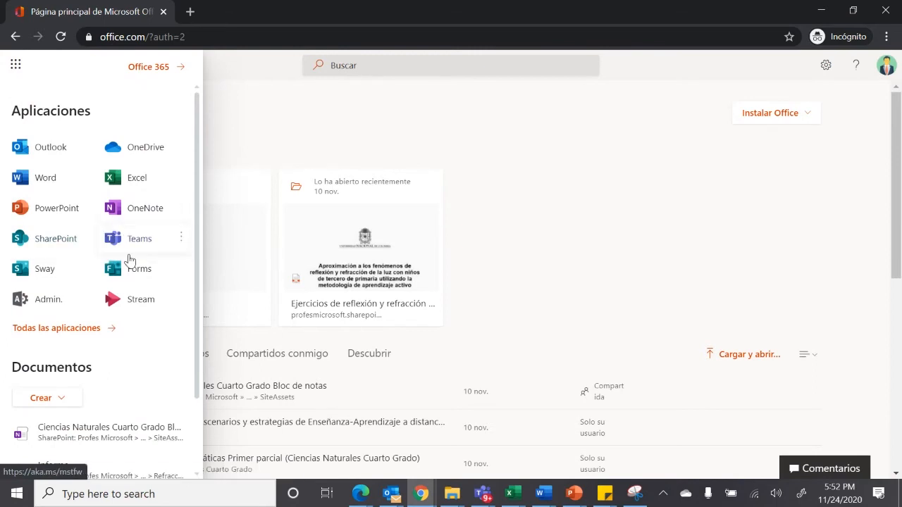
pyautogui.click(222, 147)
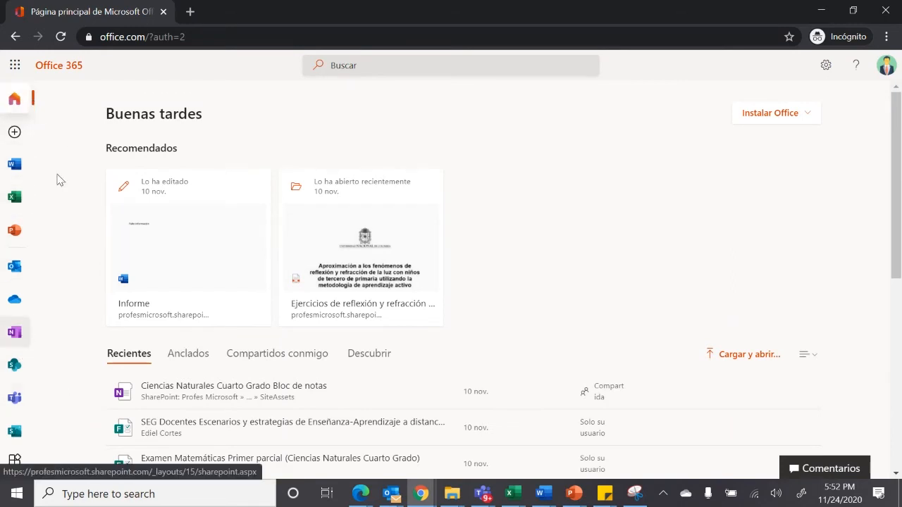
pyautogui.click(15, 65)
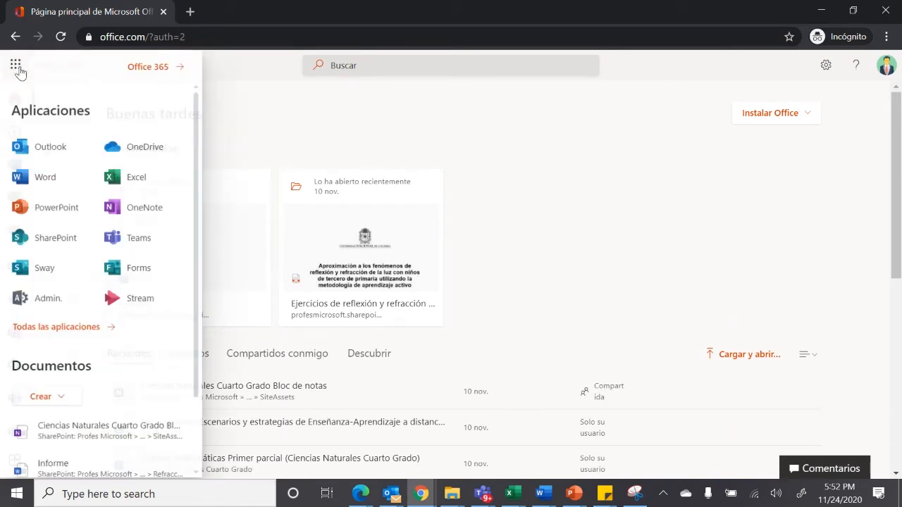
pyautogui.click(85, 328)
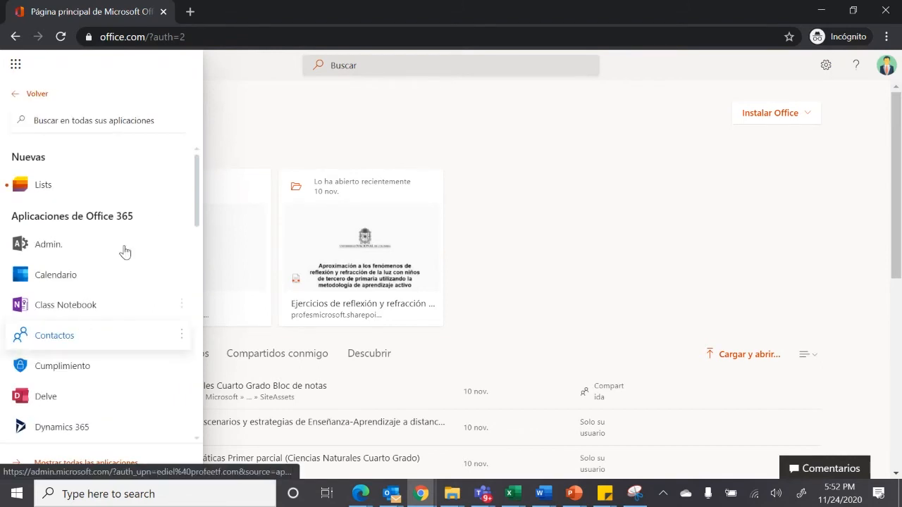
pyautogui.moveTo(196, 180)
pyautogui.mouseDown()
pyautogui.moveTo(208, 394)
pyautogui.moveTo(207, 148)
pyautogui.moveTo(199, 211)
pyautogui.moveTo(198, 173)
pyautogui.mouseUp()
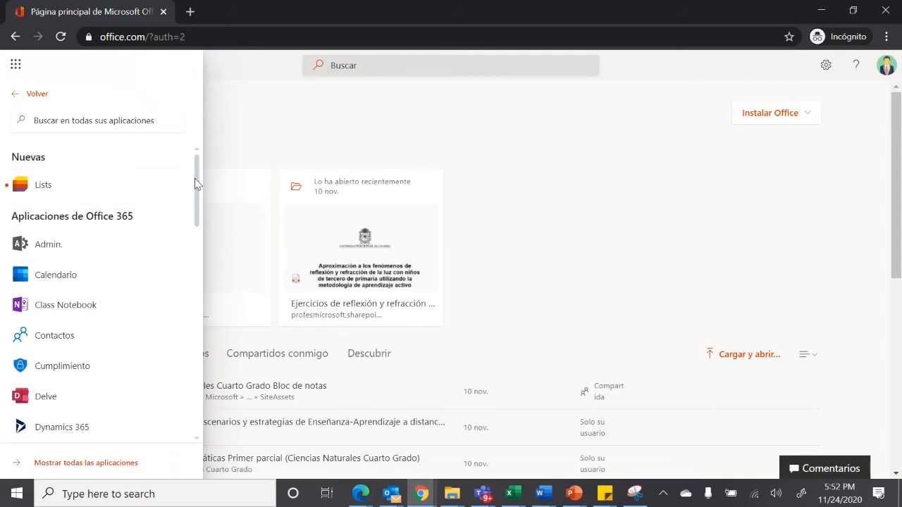
pyautogui.moveTo(198, 185); pyautogui.dragTo(189, 411)
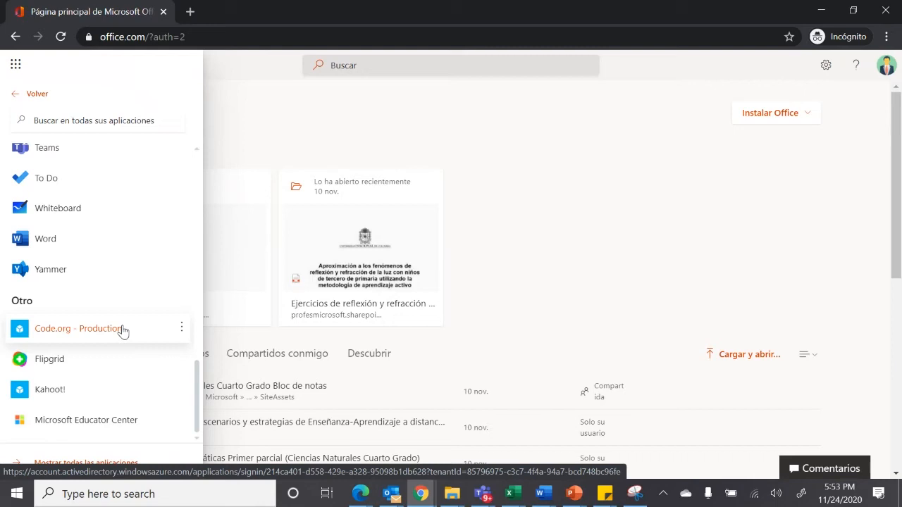
pyautogui.scroll(5, 123, 331)
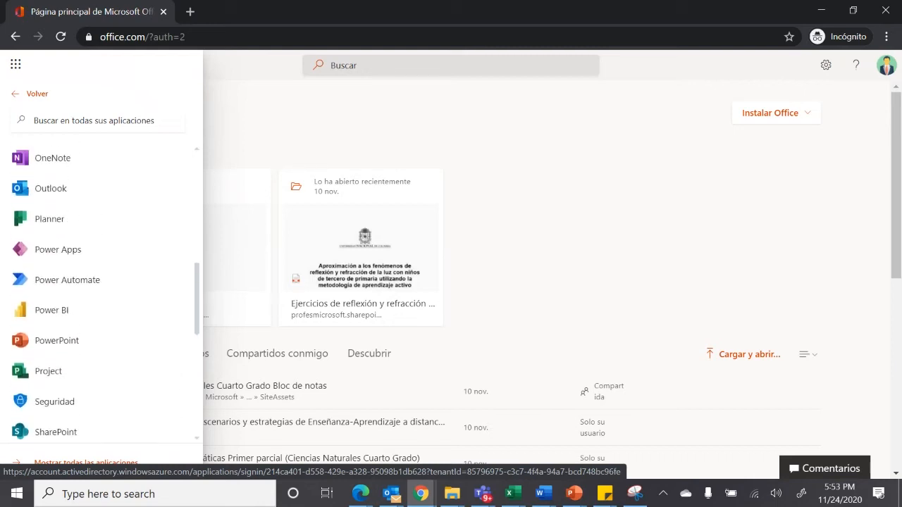
pyautogui.scroll(3, 98, 289)
pyautogui.scroll(4, 106, 296)
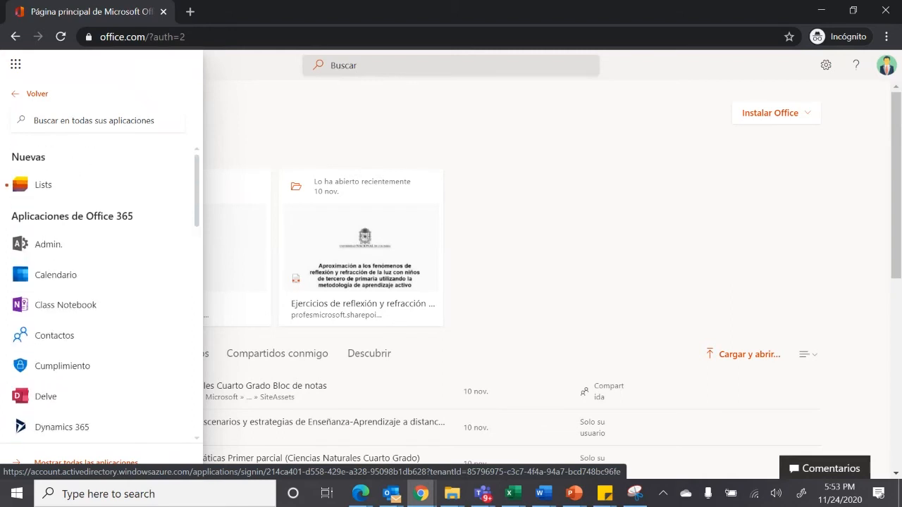
pyautogui.scroll(-6, 102, 296)
pyautogui.scroll(-2, 102, 296)
pyautogui.scroll(-5, 102, 296)
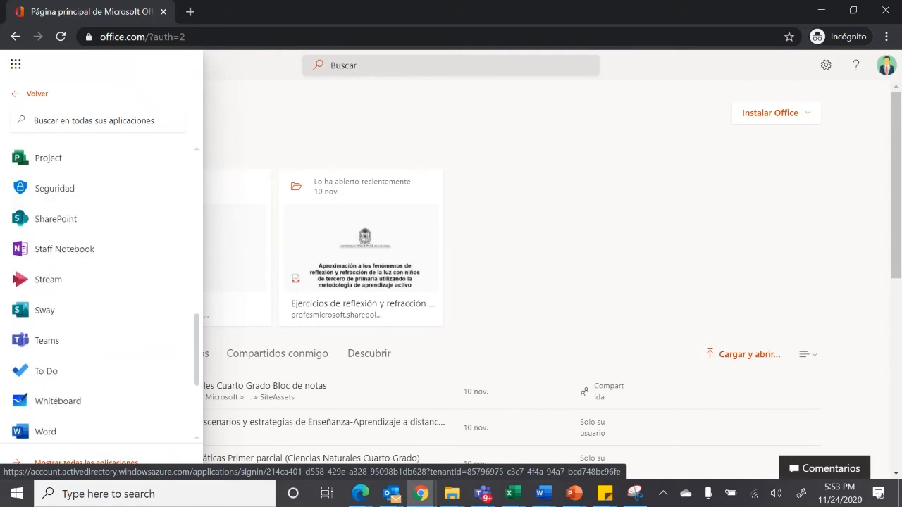
# Launch Teams as the web application and open the team Ciencias Naturales Cuarto Grado
pyautogui.click(46, 272)
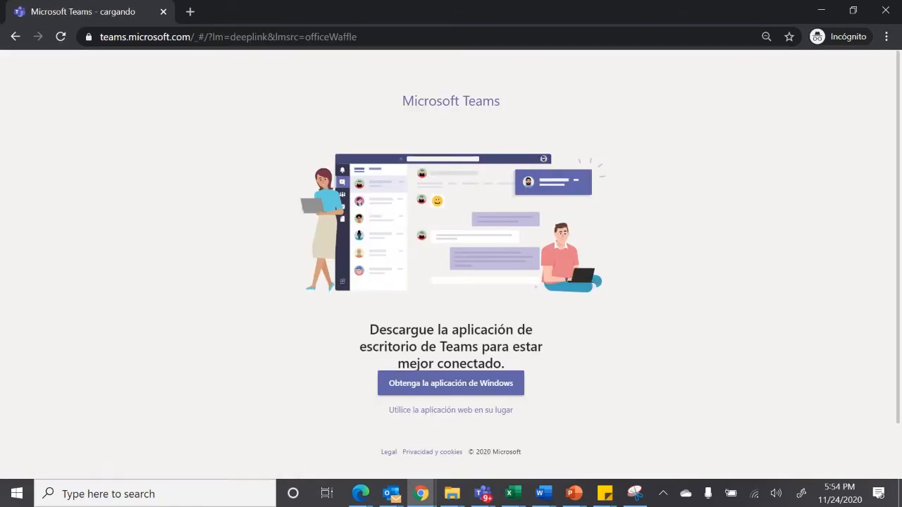
pyautogui.click(428, 410)
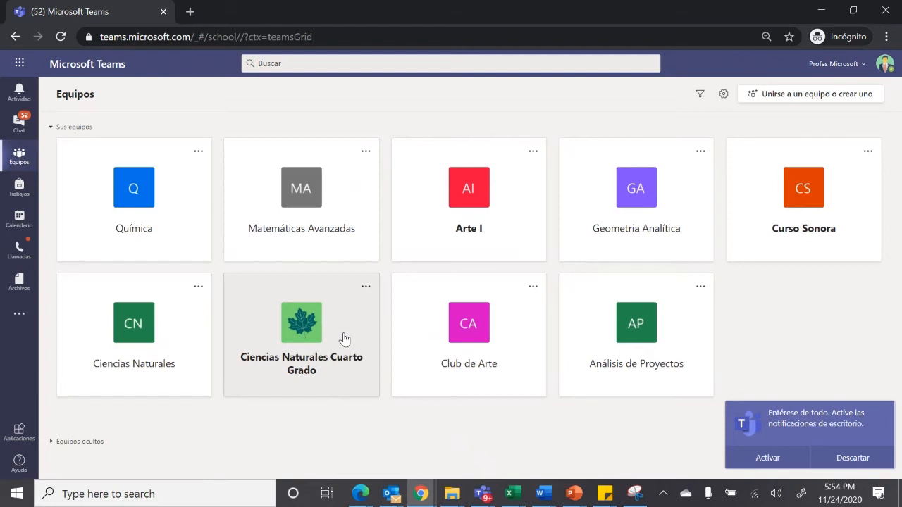
pyautogui.click(294, 338)
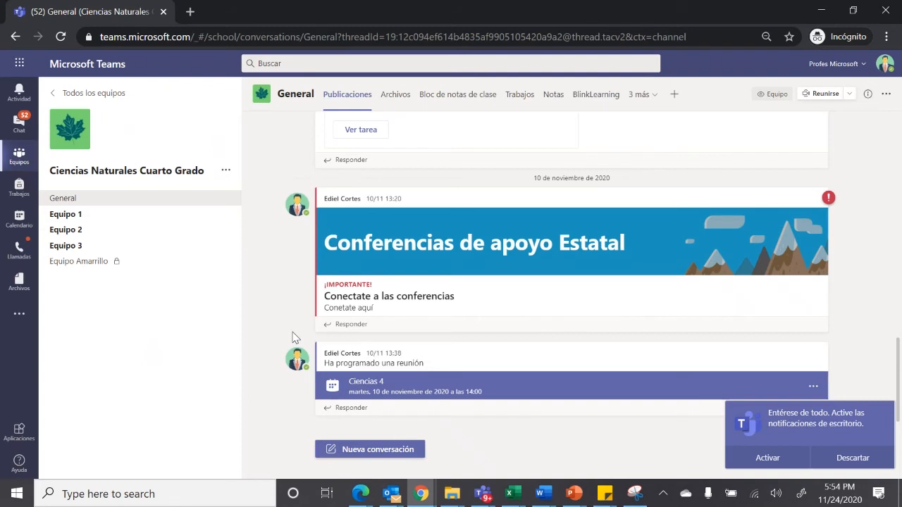
# Open the management page of Ciencias Naturales Cuarto Grado, expand its members and guests, and dismiss the desktop notification prompt
pyautogui.click(227, 173)
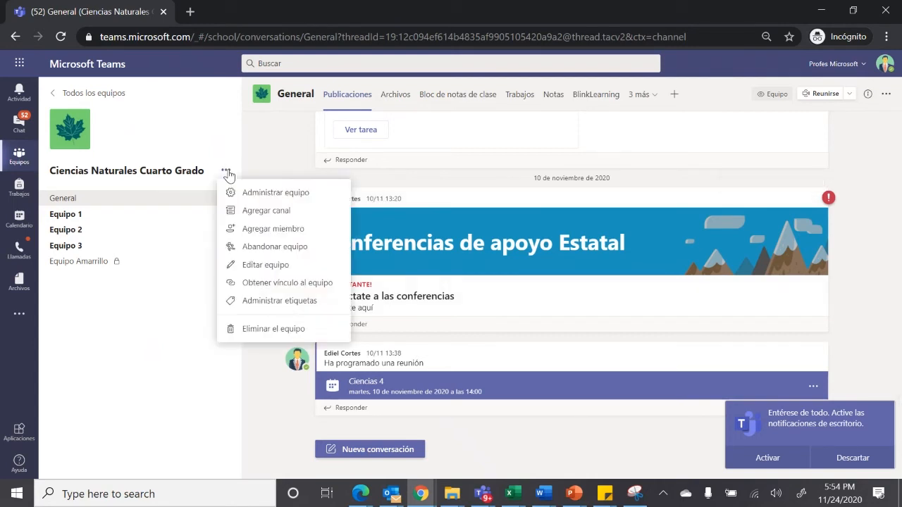
pyautogui.click(271, 194)
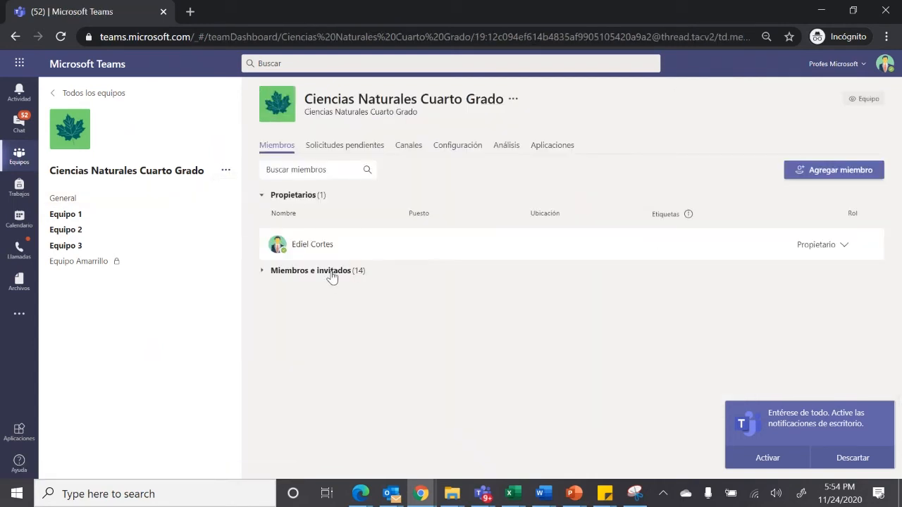
pyautogui.click(271, 275)
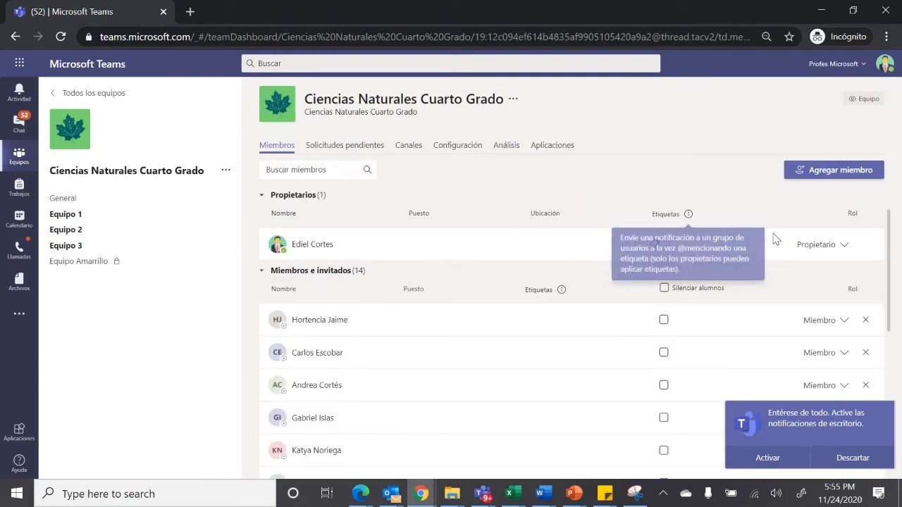
pyautogui.click(864, 458)
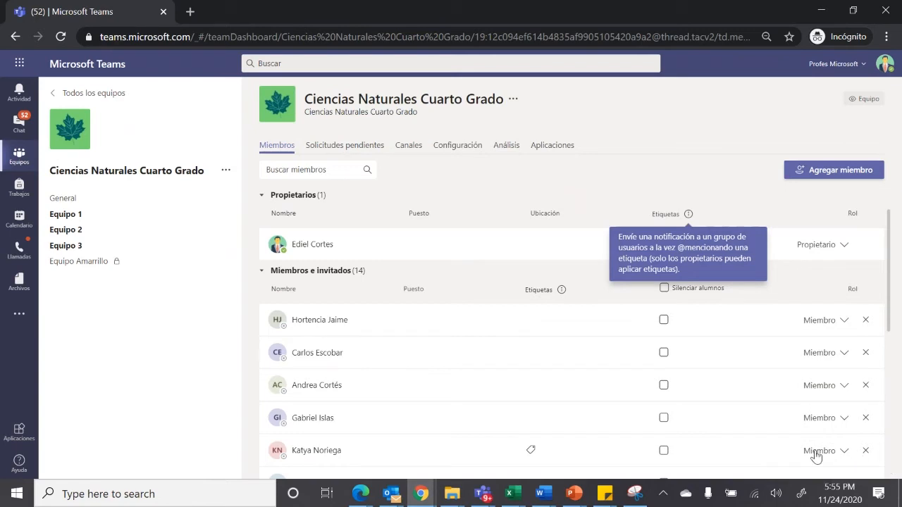
# Start adding members to the team as teachers (Profesores), search by first name and select the first matching teacher
pyautogui.click(822, 176)
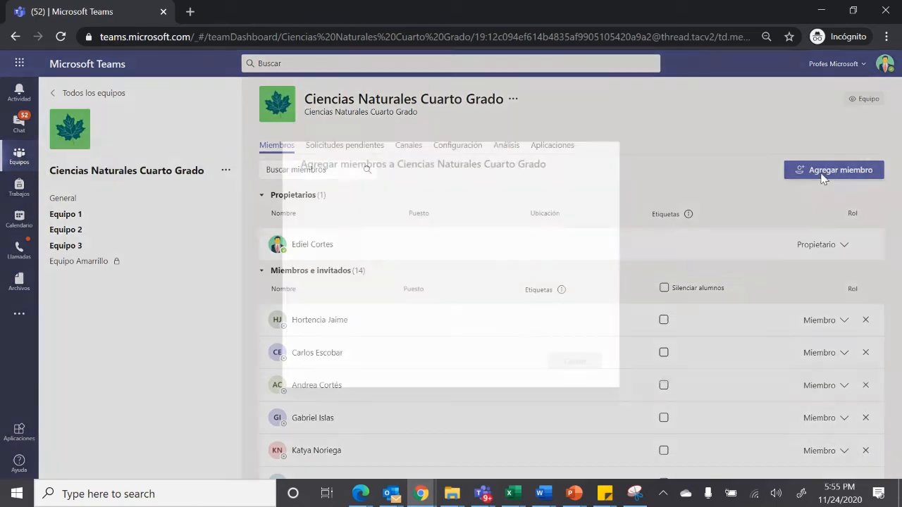
pyautogui.click(363, 185)
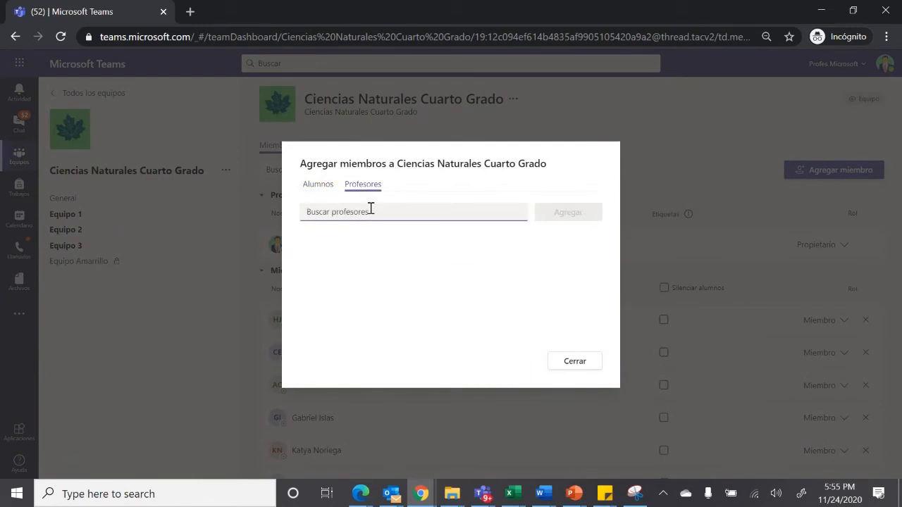
pyautogui.write('maria')
pyautogui.press('BackSpace')
pyautogui.press('BackSpace')
pyautogui.press('BackSpace')
pyautogui.press('BackSpace')
pyautogui.press('BackSpace')
pyautogui.write('mari')
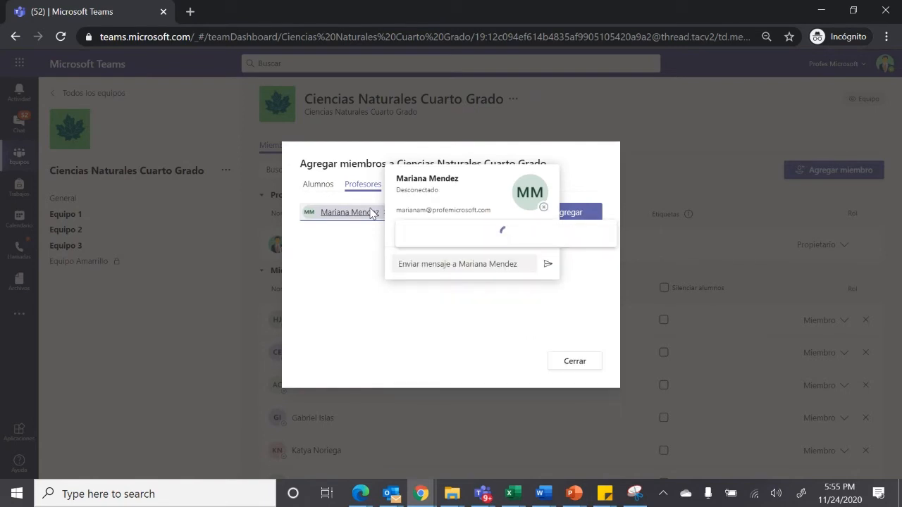
pyautogui.click(591, 164)
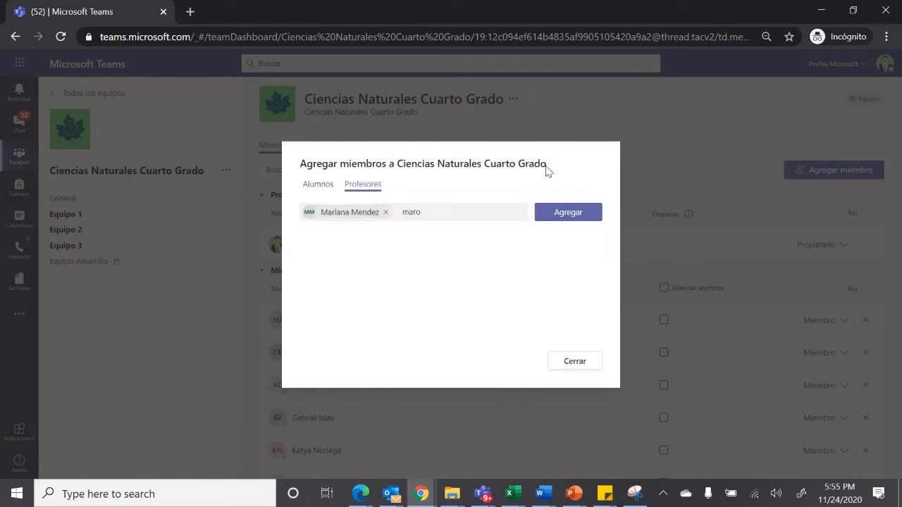
# Select the second matching teacher with the same name and add both teachers to the team
pyautogui.click(438, 211)
pyautogui.press('BackSpace')
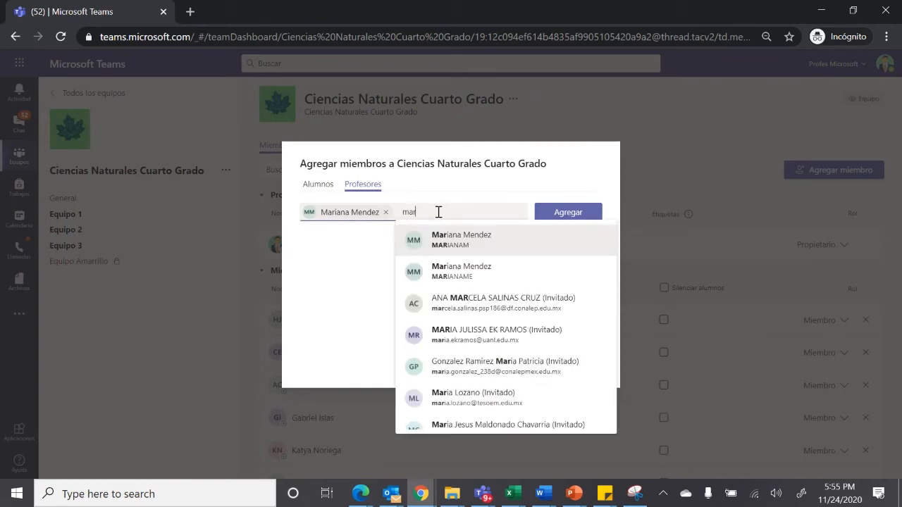
pyautogui.write('ia')
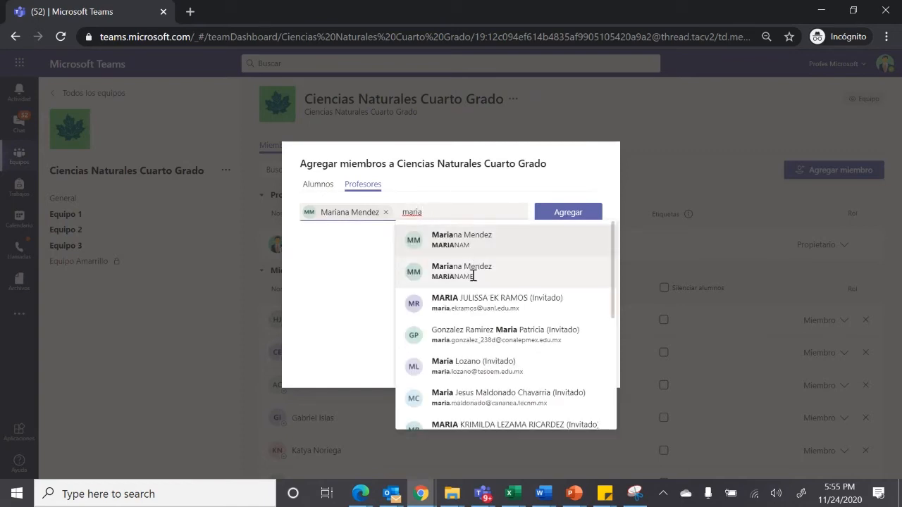
pyautogui.click(474, 272)
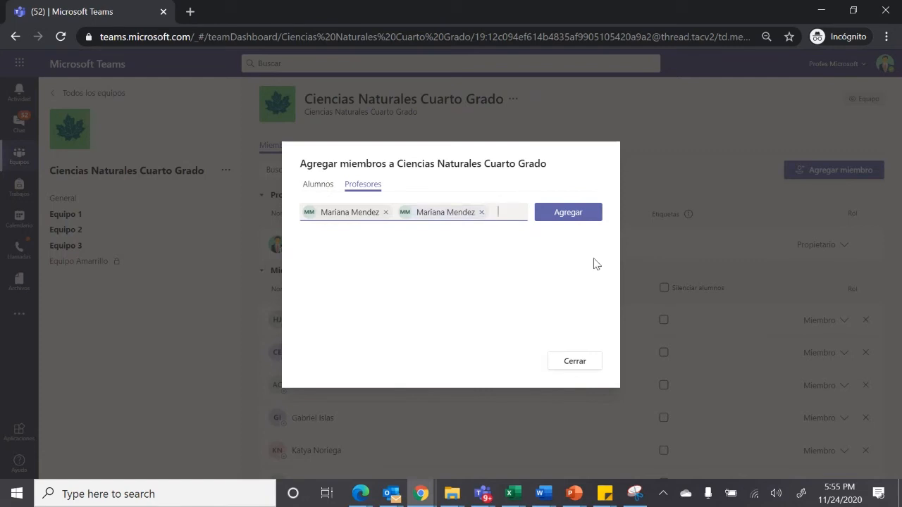
pyautogui.click(572, 213)
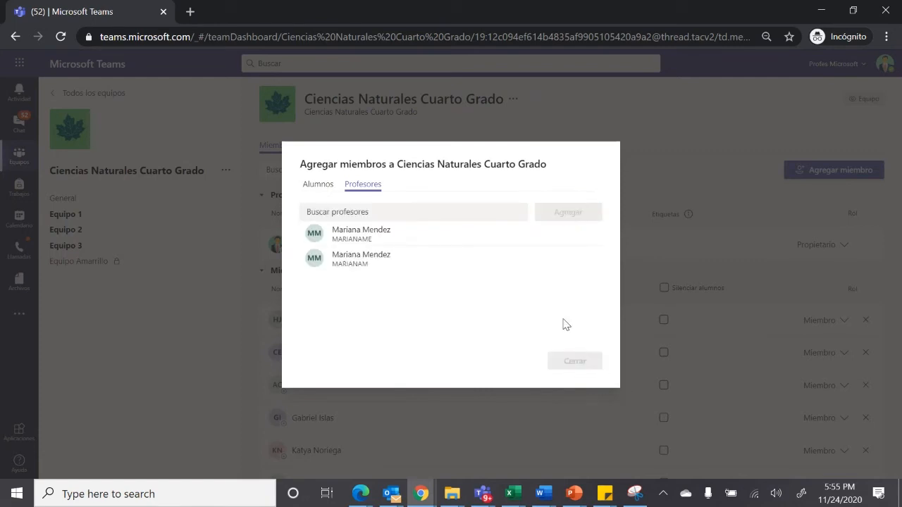
pyautogui.click(575, 361)
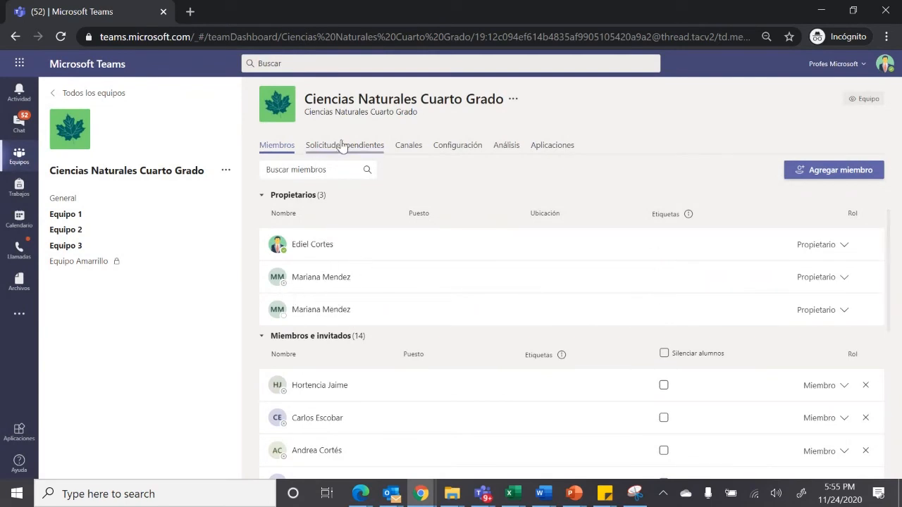
# Return to the General channel of Ciencias Naturales Cuarto Grado
pyautogui.click(69, 201)
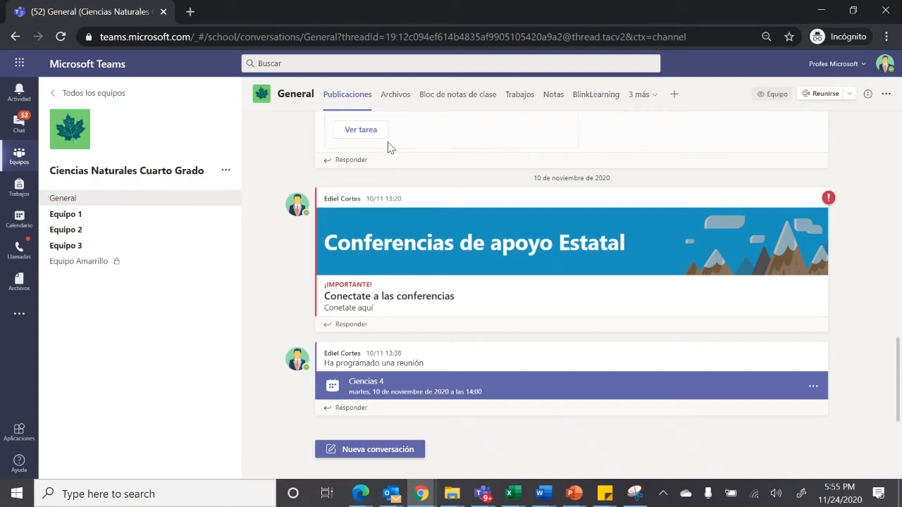
# Review the General channel's posts from its start, covering the scheduled meetings, assignments and announcements, and dismiss the reaction notification
pyautogui.moveTo(897, 381); pyautogui.dragTo(892, 178)
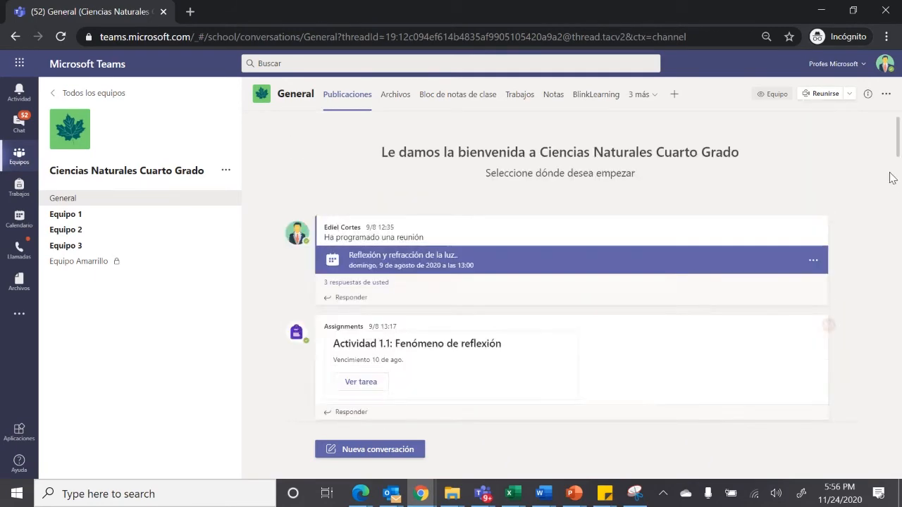
pyautogui.moveTo(898, 141); pyautogui.dragTo(898, 160)
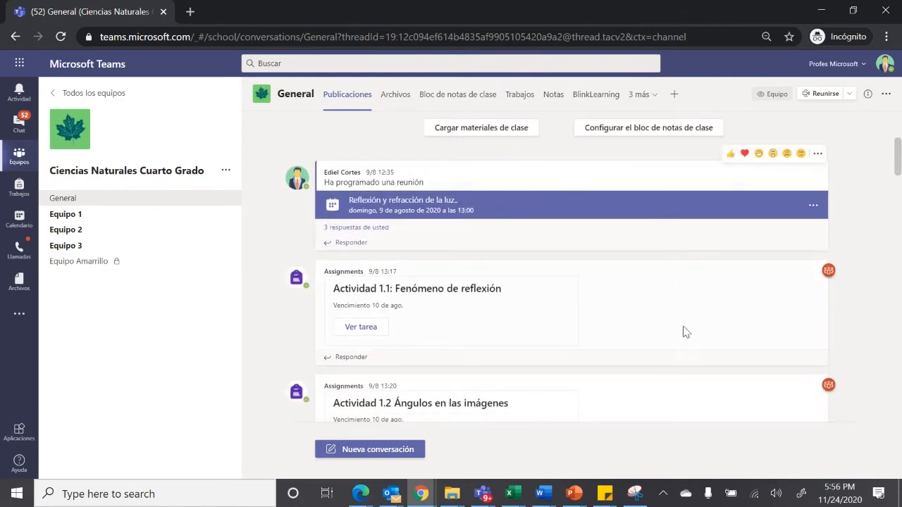
pyautogui.scroll(-3, 493, 282)
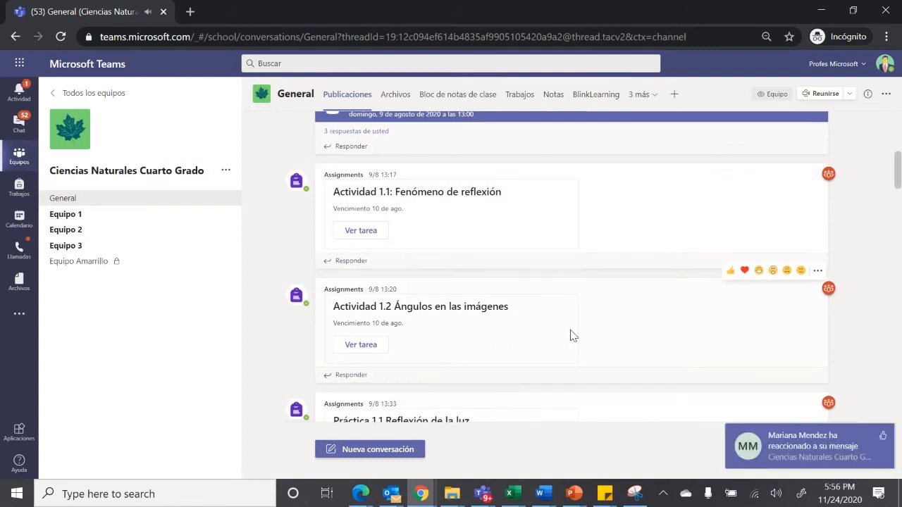
pyautogui.click(880, 438)
pyautogui.scroll(-2, 843, 377)
pyautogui.scroll(-1, 570, 267)
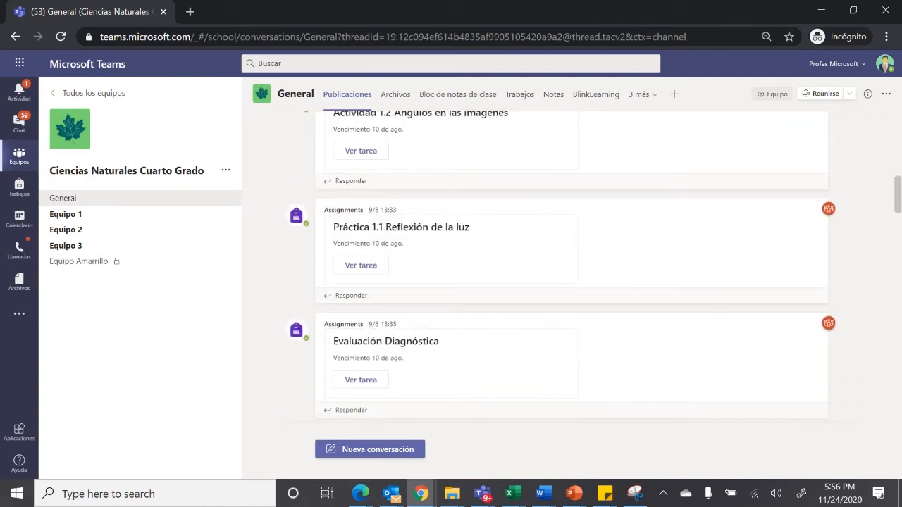
pyautogui.scroll(2, 561, 264)
pyautogui.scroll(-1, 561, 263)
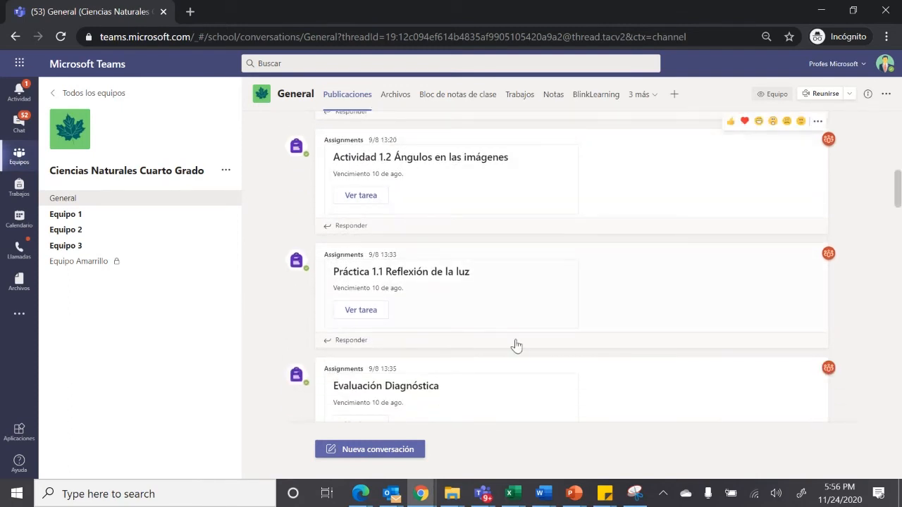
pyautogui.scroll(-5, 493, 327)
pyautogui.scroll(-3, 552, 321)
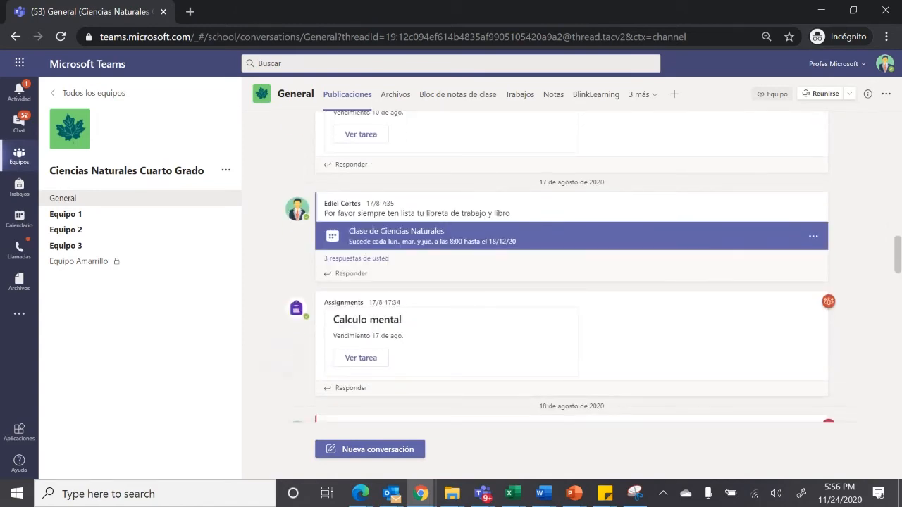
pyautogui.scroll(-5, 571, 267)
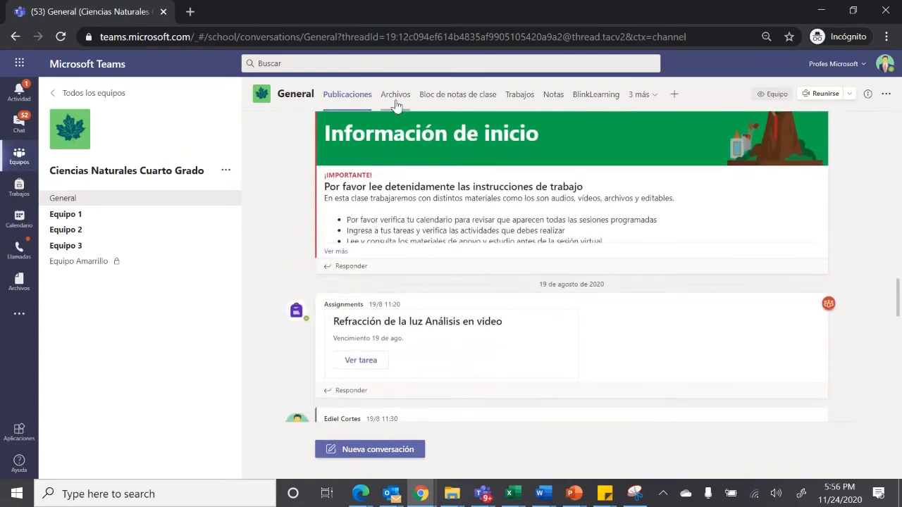
# Check the channel's files, return to its posts and add a heart reaction to the reply under Conferencias de apoyo Estatal
pyautogui.click(395, 99)
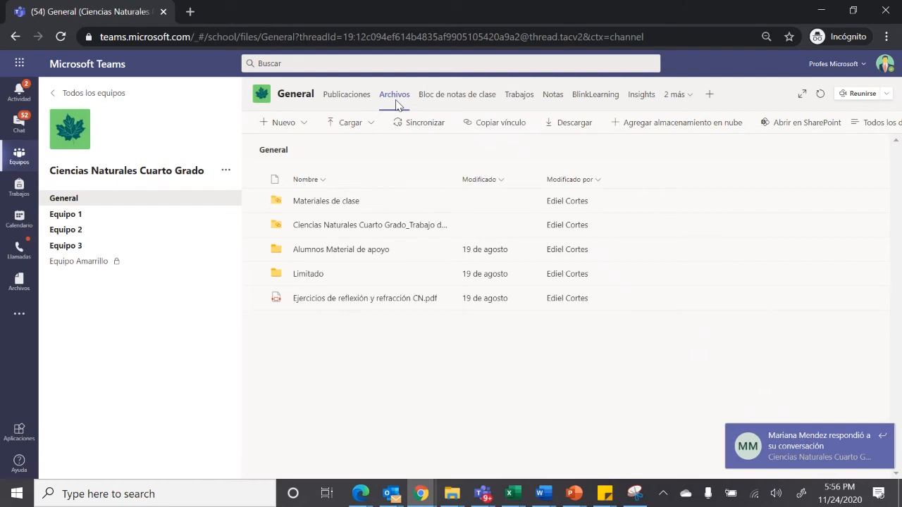
pyautogui.click(353, 94)
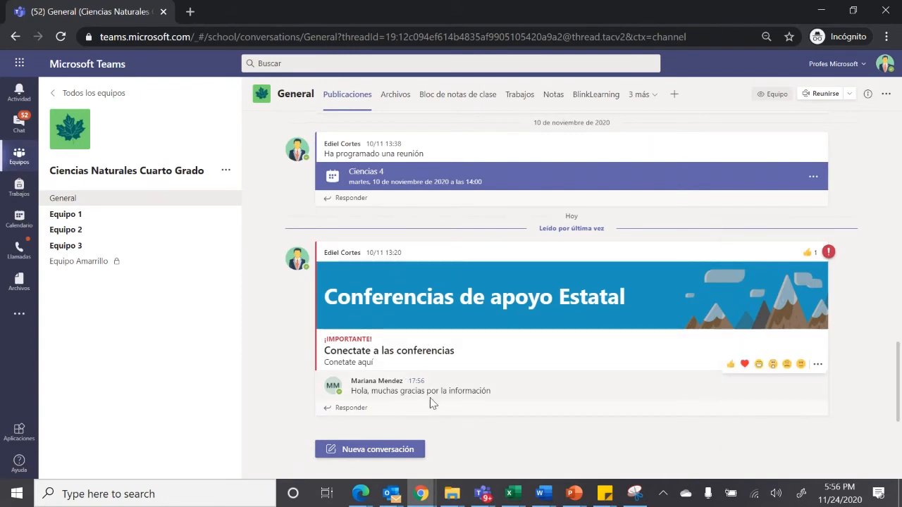
pyautogui.moveTo(733, 387)
pyautogui.click(744, 364)
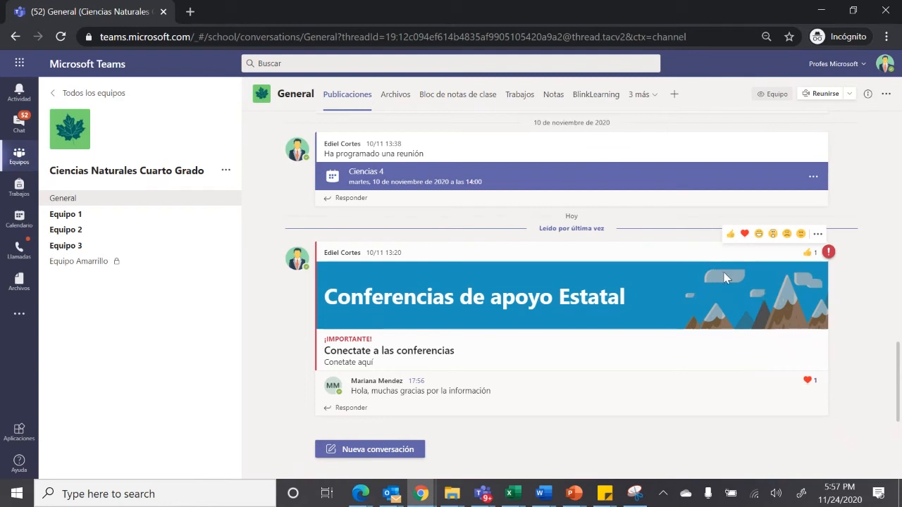
# View the Ciencias Naturales Cuarto Grado_Trabajo del alumno folder in the channel's files and return to the General folder
pyautogui.click(394, 96)
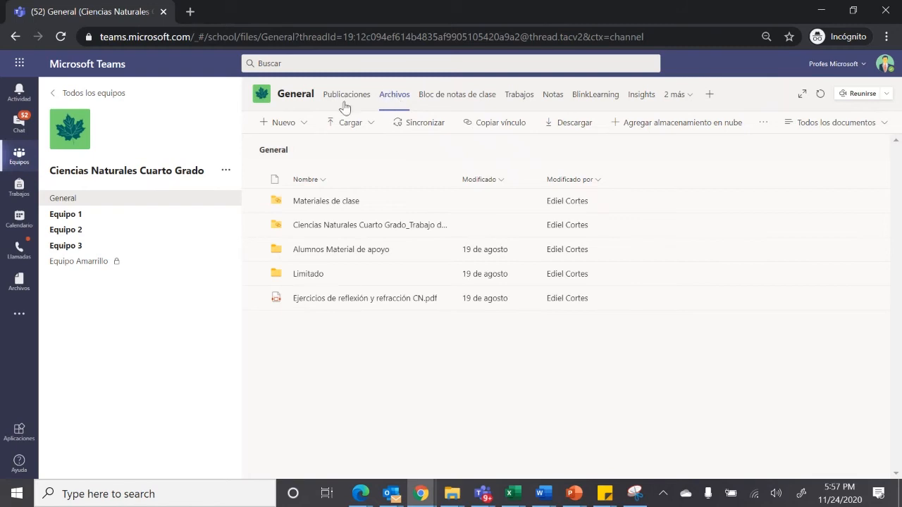
pyautogui.click(362, 225)
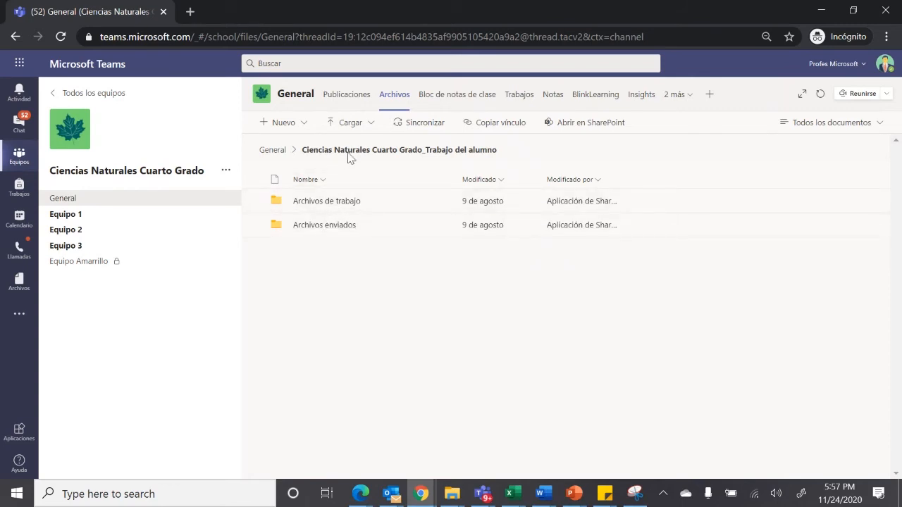
pyautogui.click(280, 152)
# Open the class notebook, show its sections, and open Bloque 1 in the content library (Biblioteca de contenido)
pyautogui.click(446, 99)
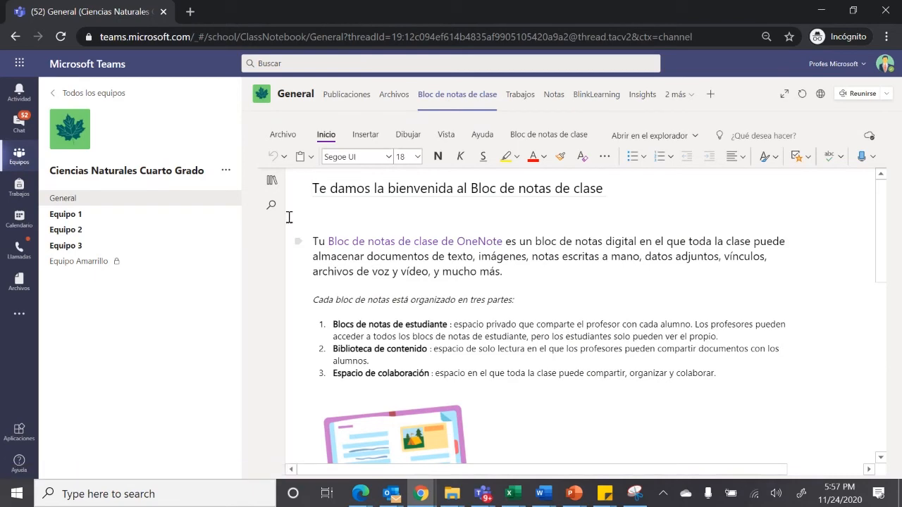
pyautogui.click(270, 183)
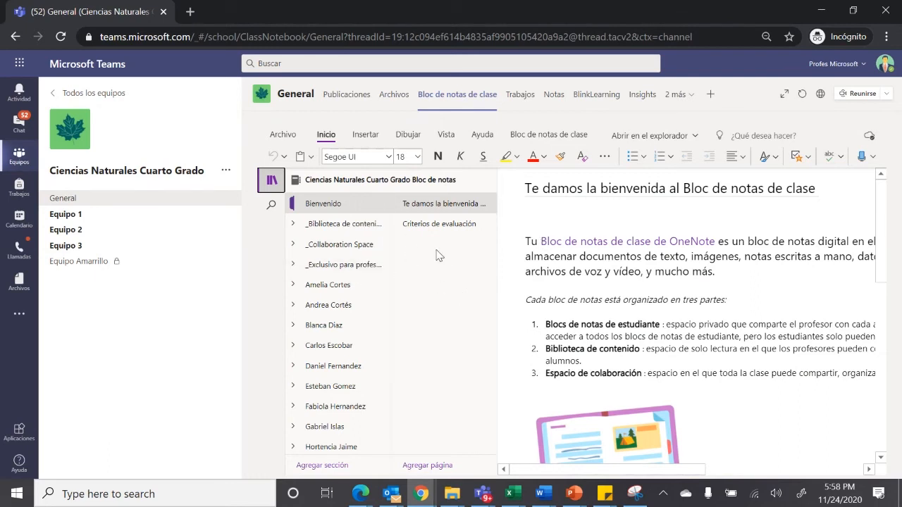
pyautogui.click(345, 226)
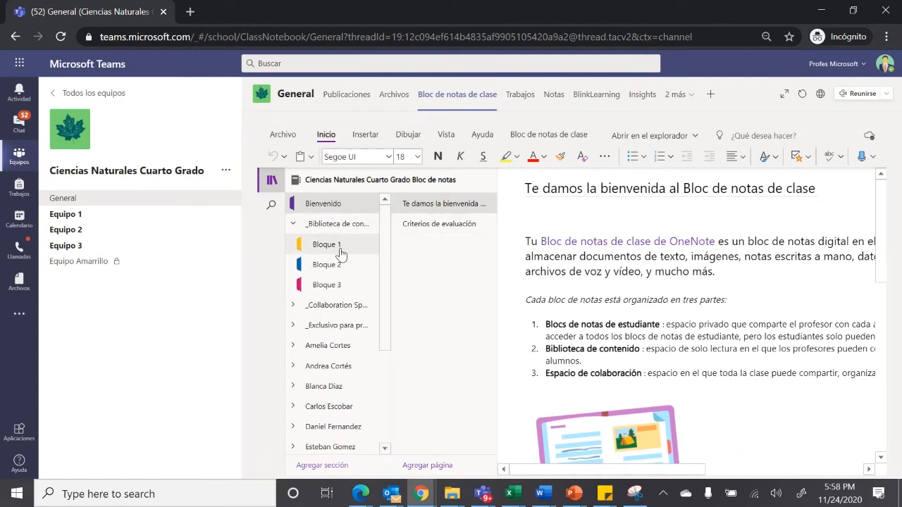
pyautogui.click(340, 251)
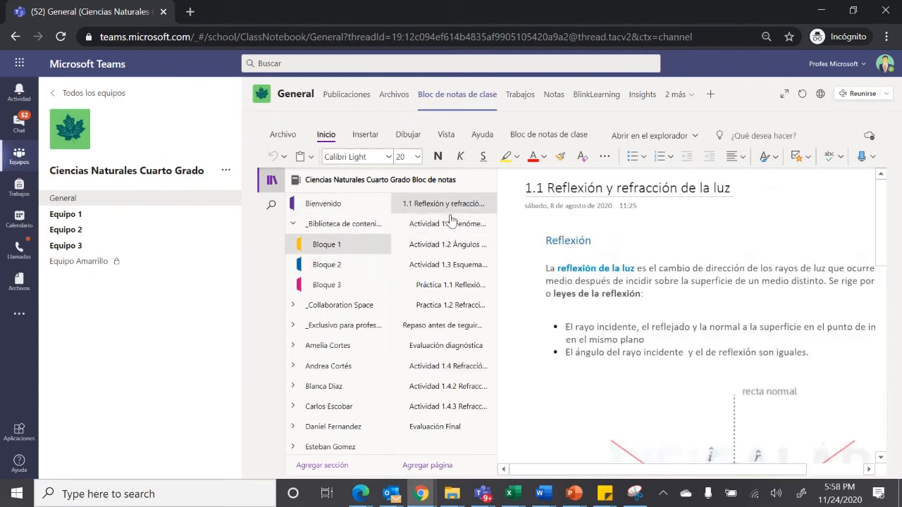
# View the pages Actividad 1.1: Fenómeno de reflexión and Actividad 1.2 Ángulos en las imágenes in Bloque 1
pyautogui.click(451, 222)
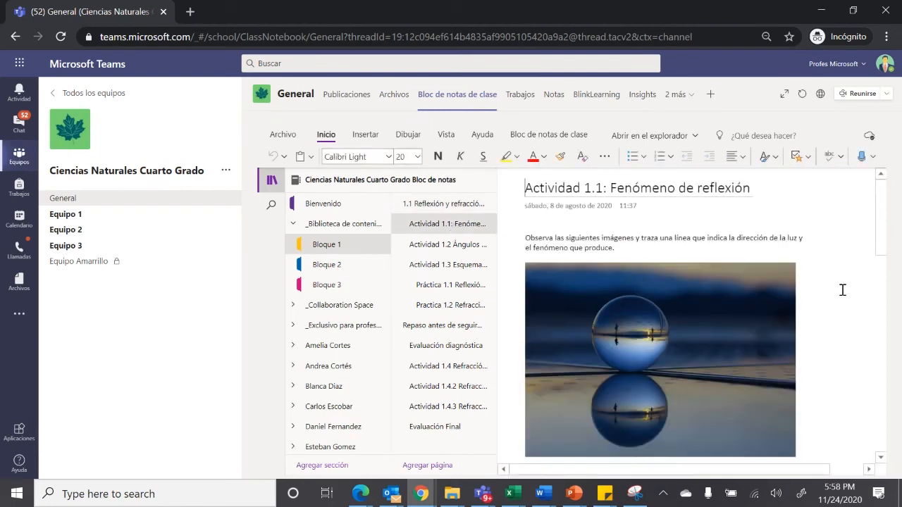
pyautogui.click(851, 240)
pyautogui.moveTo(881, 213)
pyautogui.mouseDown()
pyautogui.moveTo(878, 416)
pyautogui.moveTo(882, 204)
pyautogui.mouseUp()
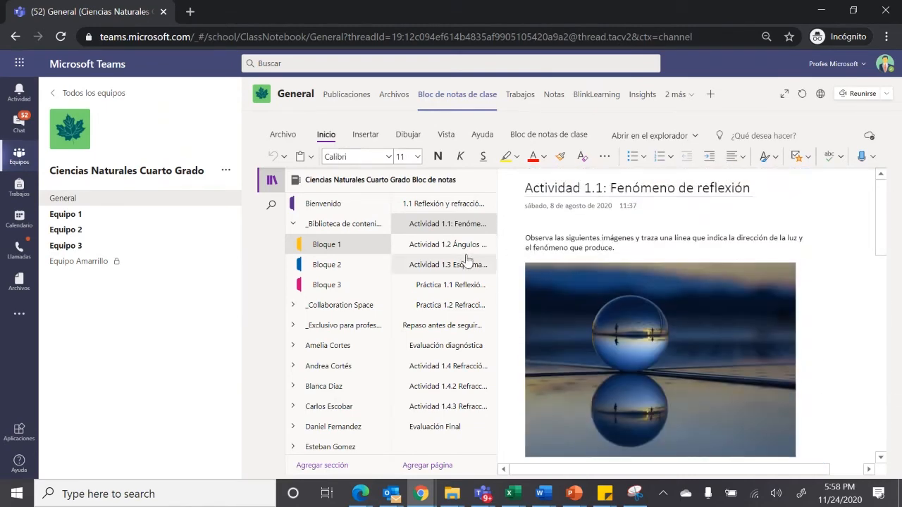
pyautogui.click(447, 246)
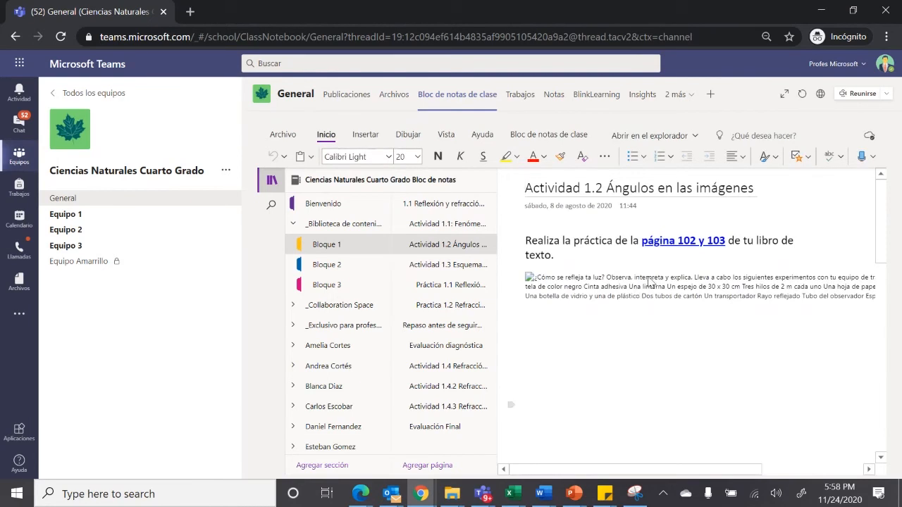
pyautogui.click(789, 241)
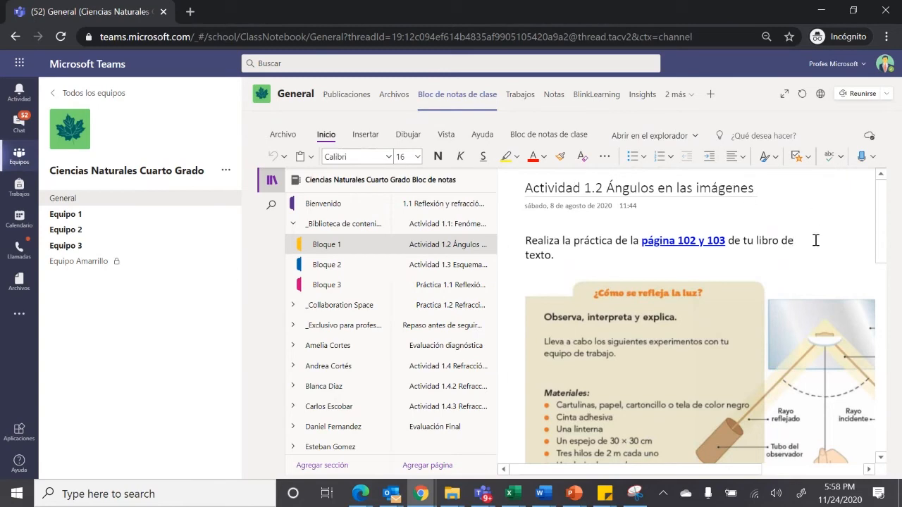
# Enlarge the class notebook to the full view and read through the page Actividad 1.3 Esquema de reflexión de luz
pyautogui.click(784, 99)
pyautogui.moveTo(863, 210); pyautogui.dragTo(819, 209)
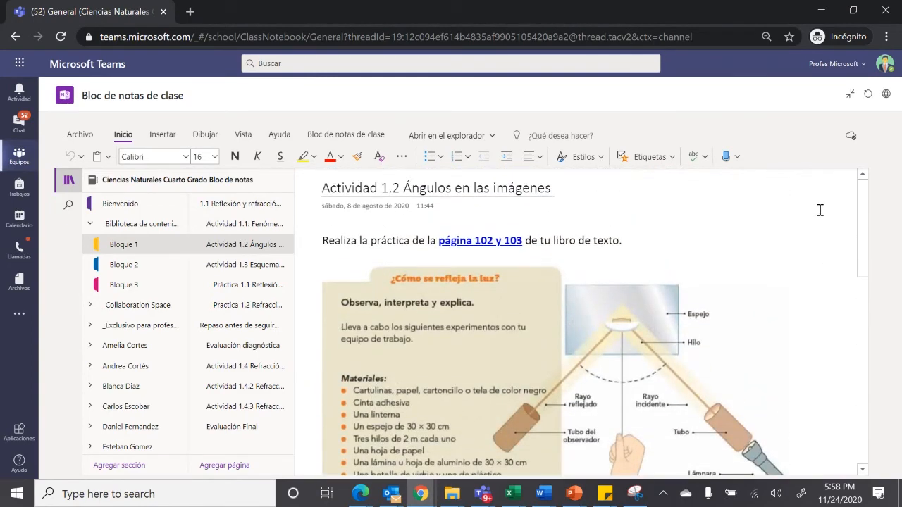
pyautogui.click(237, 275)
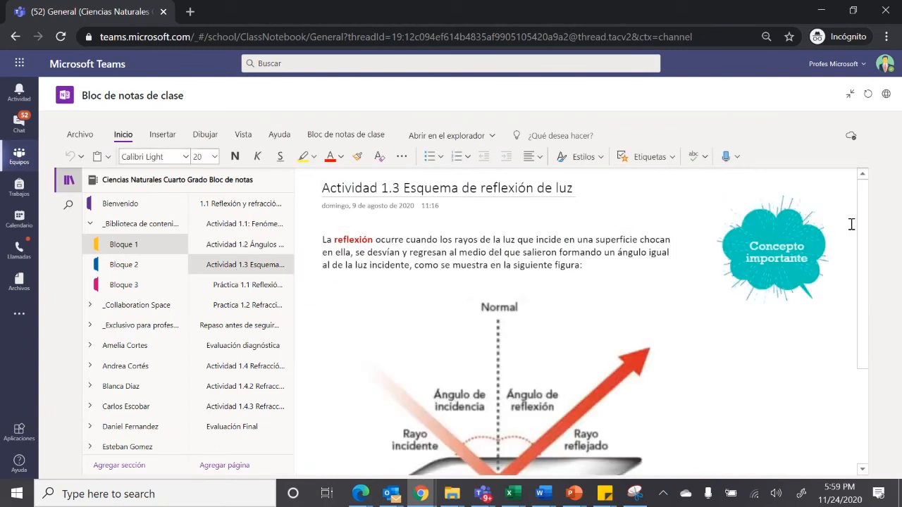
pyautogui.moveTo(862, 230); pyautogui.dragTo(855, 346)
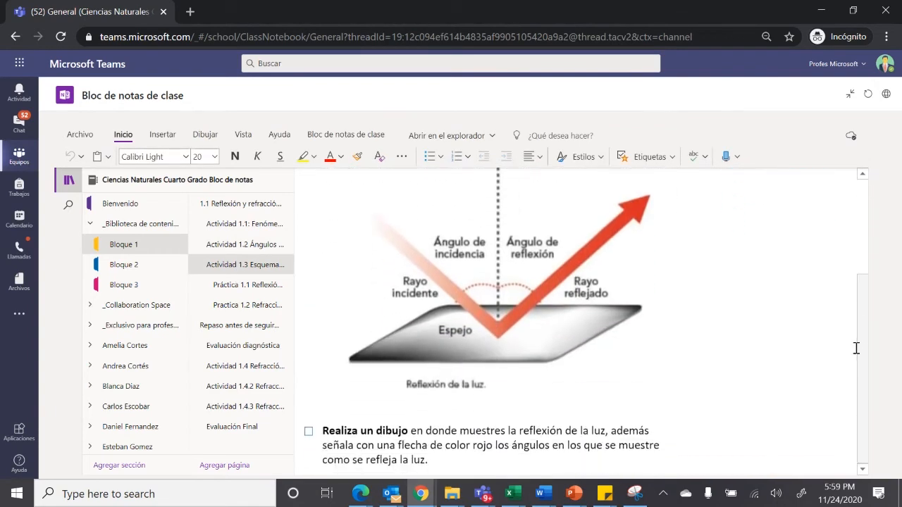
# Open the page Práctica 1.1 Reflexión de la luz and examine its downloadable Word file and the space for reflections
pyautogui.click(246, 285)
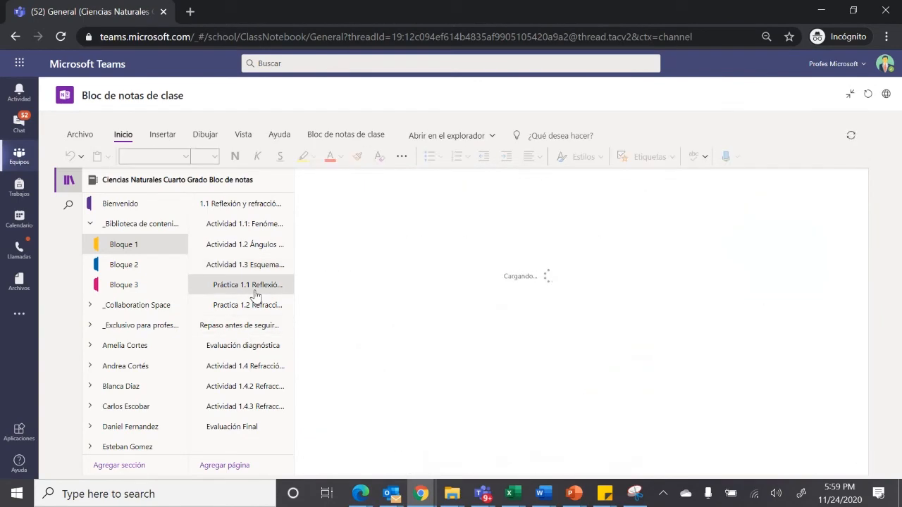
pyautogui.moveTo(860, 207)
pyautogui.mouseDown()
pyautogui.moveTo(850, 288)
pyautogui.moveTo(853, 418)
pyautogui.moveTo(860, 197)
pyautogui.mouseUp()
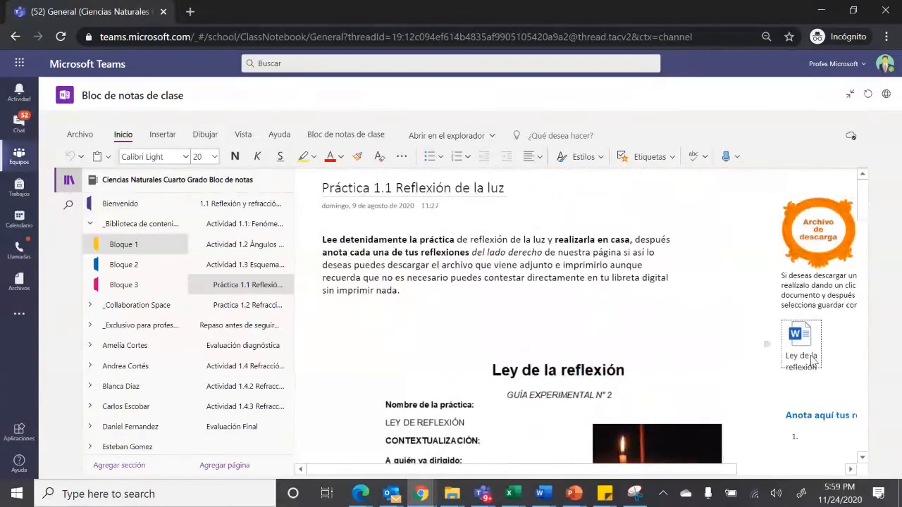
pyautogui.moveTo(711, 469); pyautogui.dragTo(816, 468)
pyautogui.moveTo(862, 201)
pyautogui.mouseDown()
pyautogui.moveTo(862, 251)
pyautogui.moveTo(861, 216)
pyautogui.mouseUp()
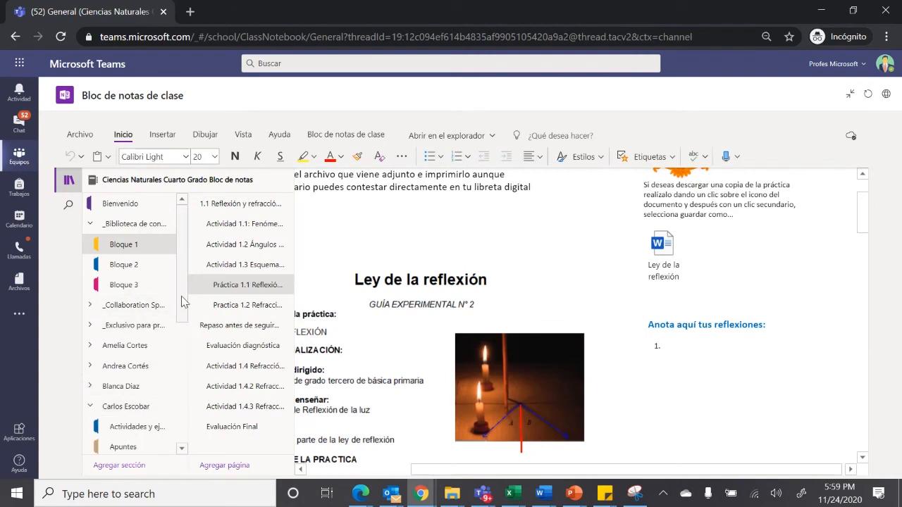
# Open the page Actividad 1.1: Fenómeno de reflexión in the expanded student's Actividades y ejercicios section
pyautogui.moveTo(181, 295); pyautogui.dragTo(187, 362)
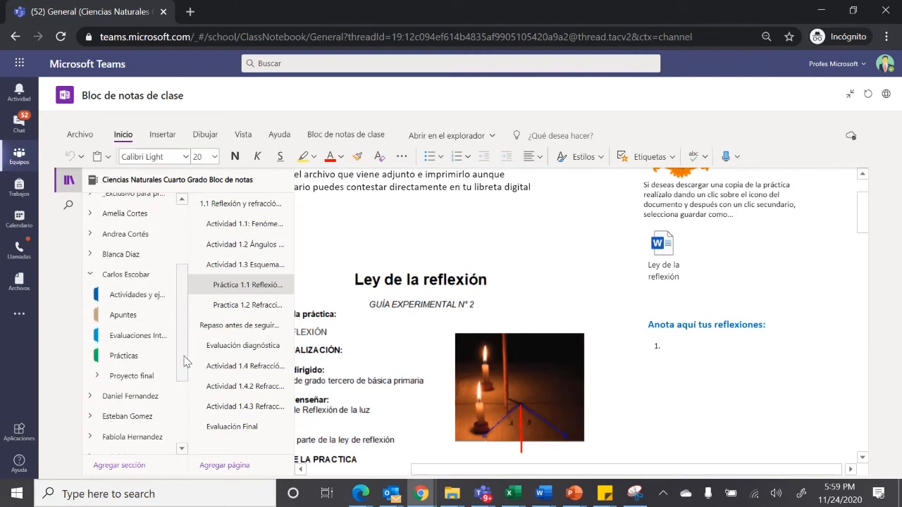
pyautogui.click(134, 301)
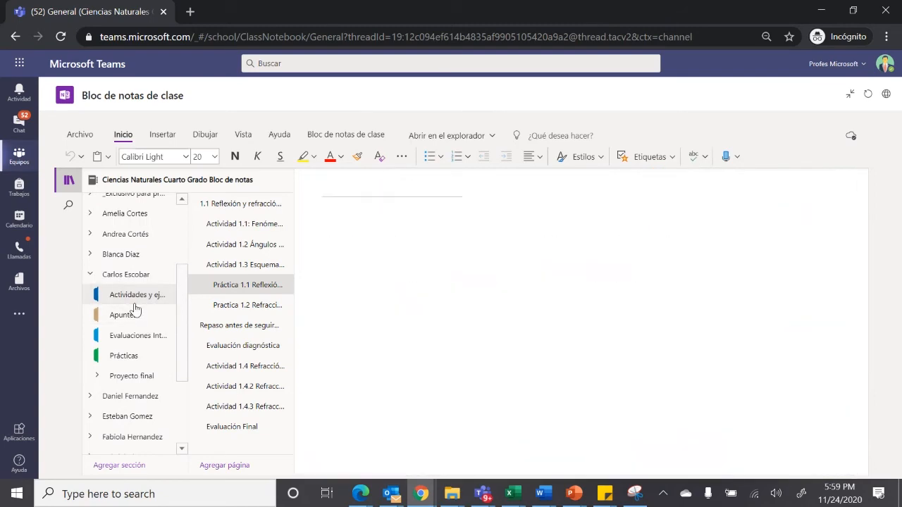
pyautogui.click(243, 225)
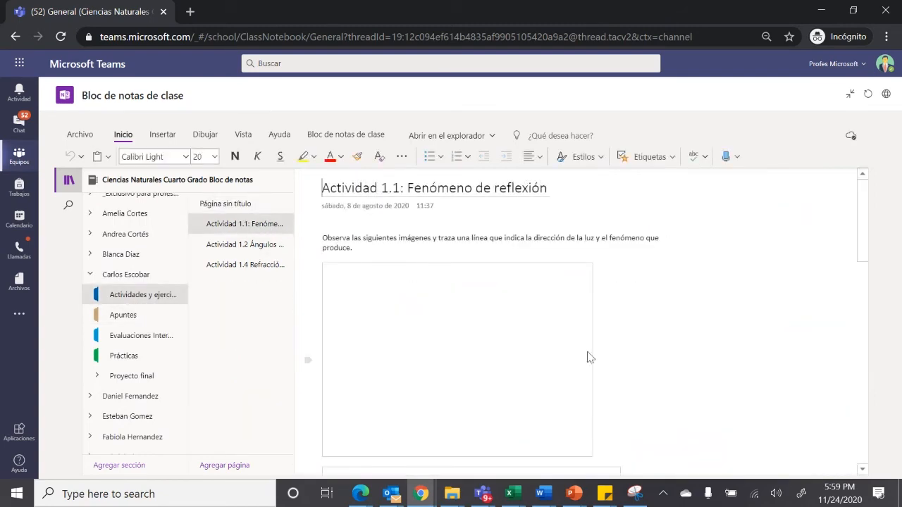
# Draw freehand red pen lines over the glass sphere picture, meeting at its reflection point, to show the direction of light
pyautogui.click(709, 303)
pyautogui.scroll(-1, 707, 303)
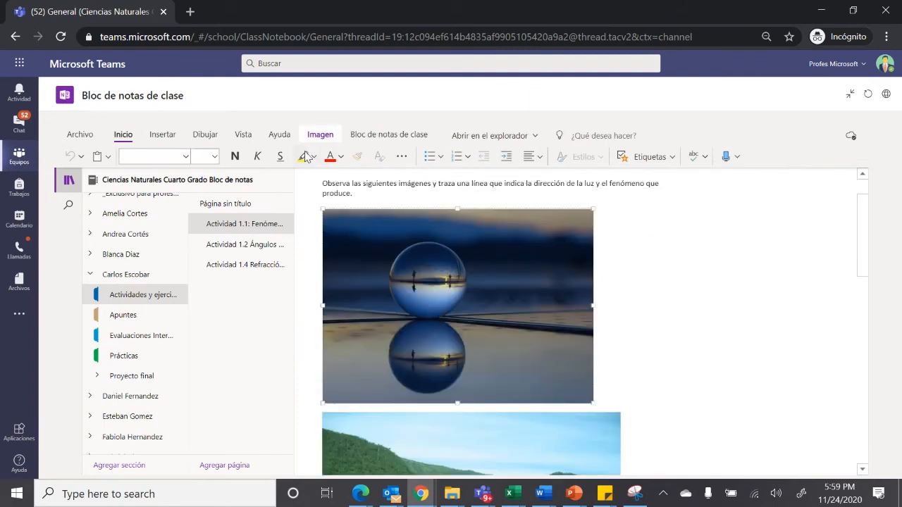
pyautogui.click(205, 136)
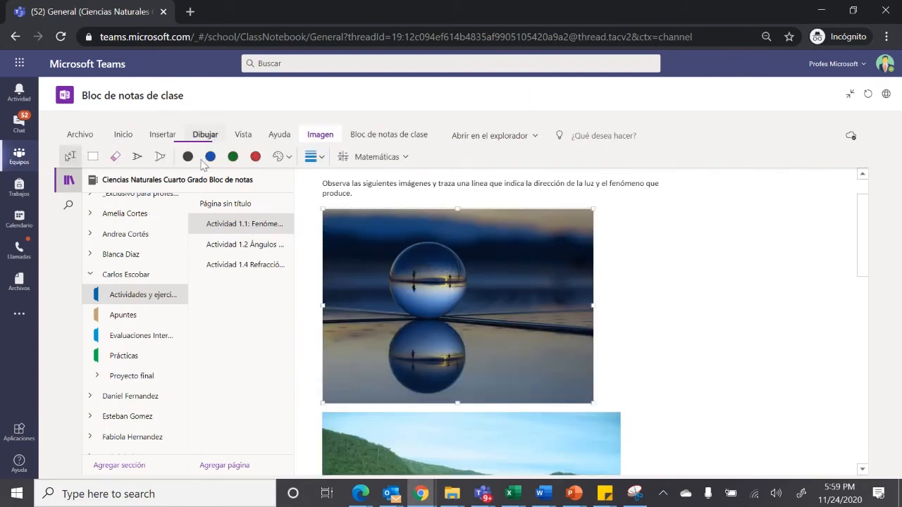
pyautogui.click(255, 156)
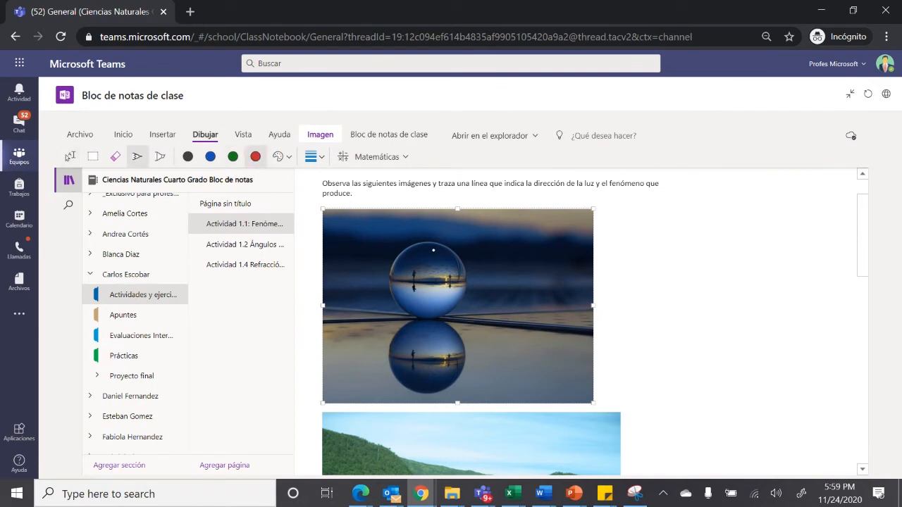
pyautogui.moveTo(425, 277)
pyautogui.mouseDown()
pyautogui.moveTo(425, 315)
pyautogui.moveTo(517, 252)
pyautogui.mouseUp()
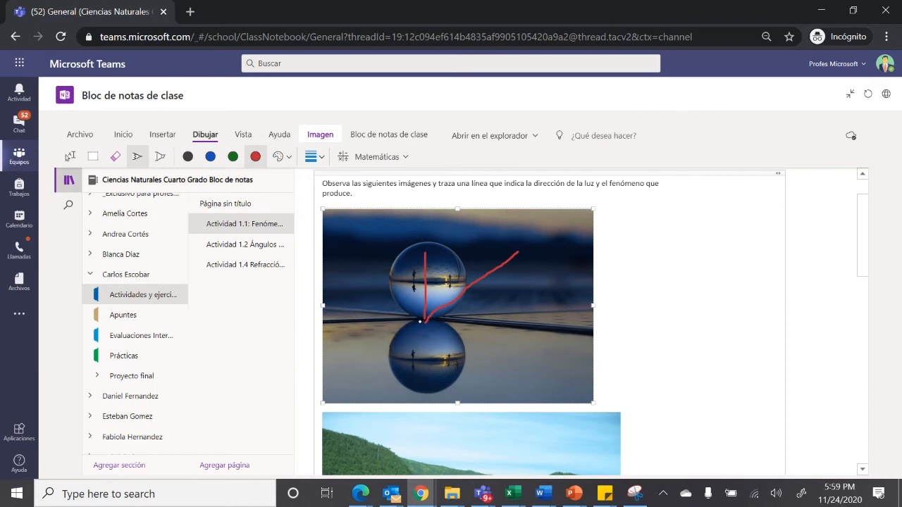
pyautogui.moveTo(425, 322); pyautogui.dragTo(465, 382)
# Draw three freehand red pen lines over the bridge and lake picture, spreading from the bridge, to show the direction of light
pyautogui.scroll(-5, 852, 282)
pyautogui.scroll(1, 847, 303)
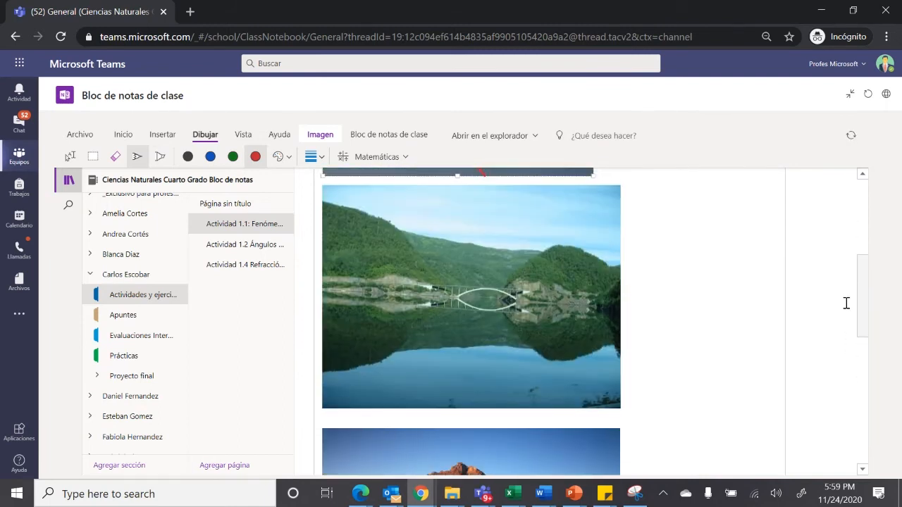
pyautogui.moveTo(485, 299); pyautogui.dragTo(564, 296)
pyautogui.moveTo(491, 298); pyautogui.dragTo(545, 367)
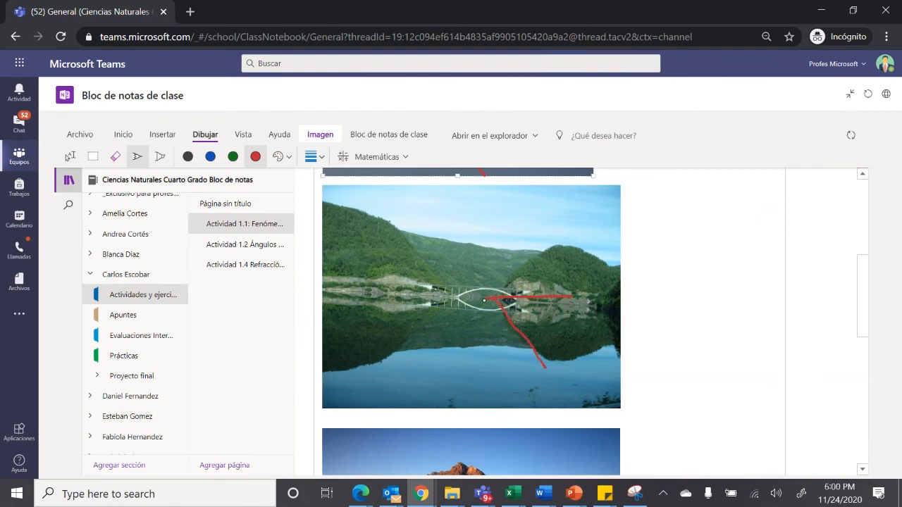
pyautogui.moveTo(490, 299); pyautogui.dragTo(547, 232)
# On the page Actividad 1.2 Ángulos en las imágenes, enter the Espejo reflection angles 40° for row 1 and 30° for row 2
pyautogui.click(255, 248)
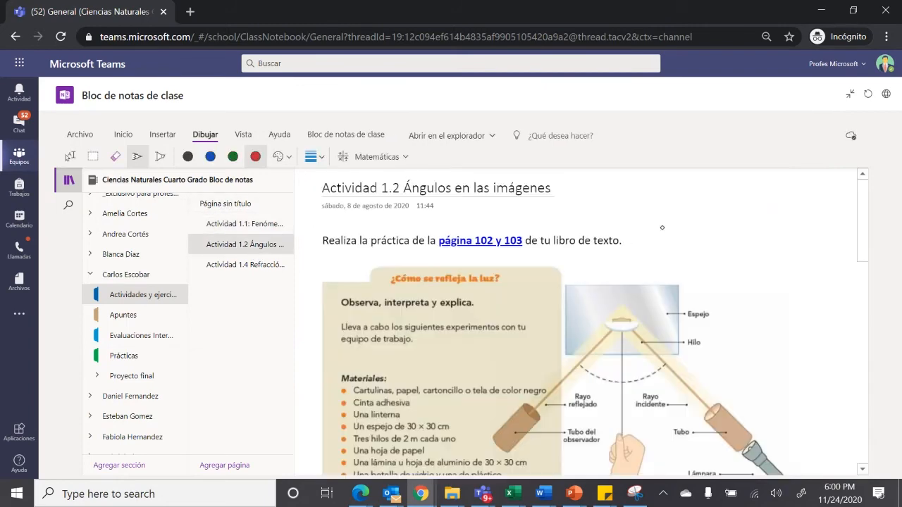
pyautogui.moveTo(859, 213); pyautogui.dragTo(855, 378)
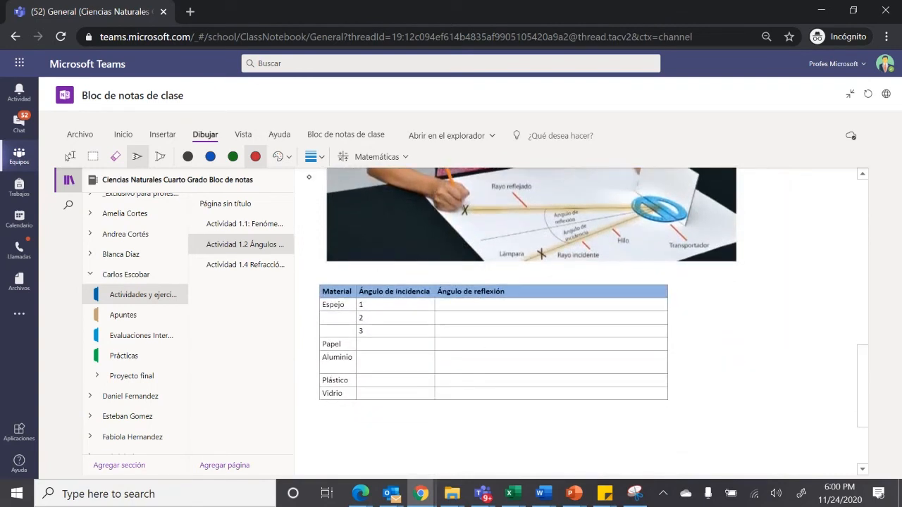
pyautogui.click(71, 156)
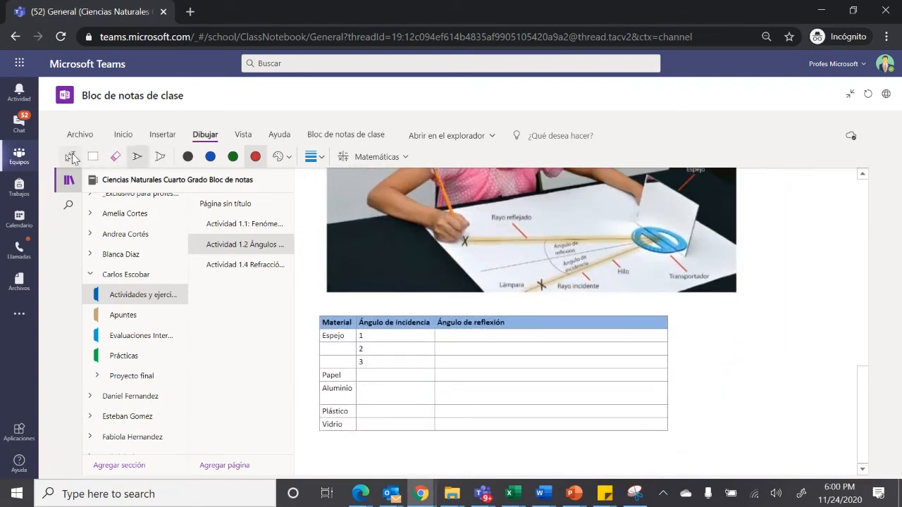
pyautogui.click(468, 338)
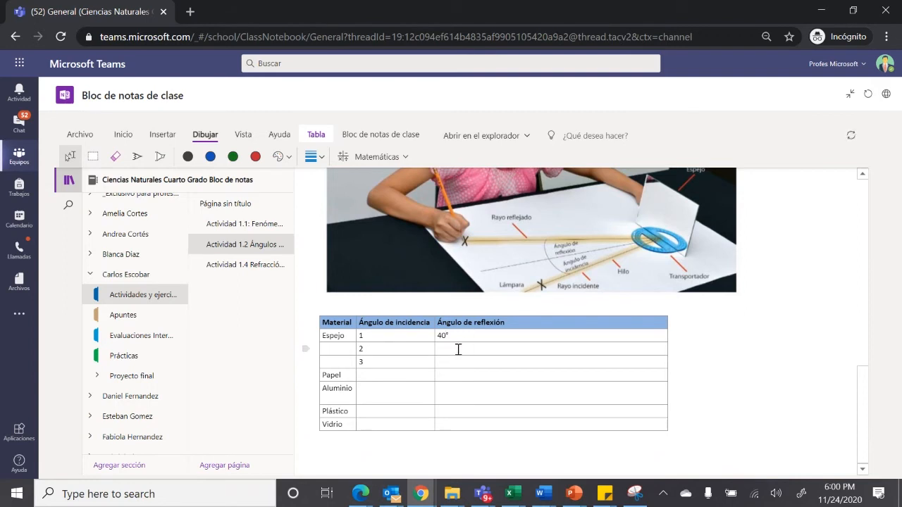
pyautogui.click(456, 351)
pyautogui.write('30°')
# Open the page Actividad 1.4 Refracción de la luz and advance its embedded Sway presentation to the video
pyautogui.click(255, 268)
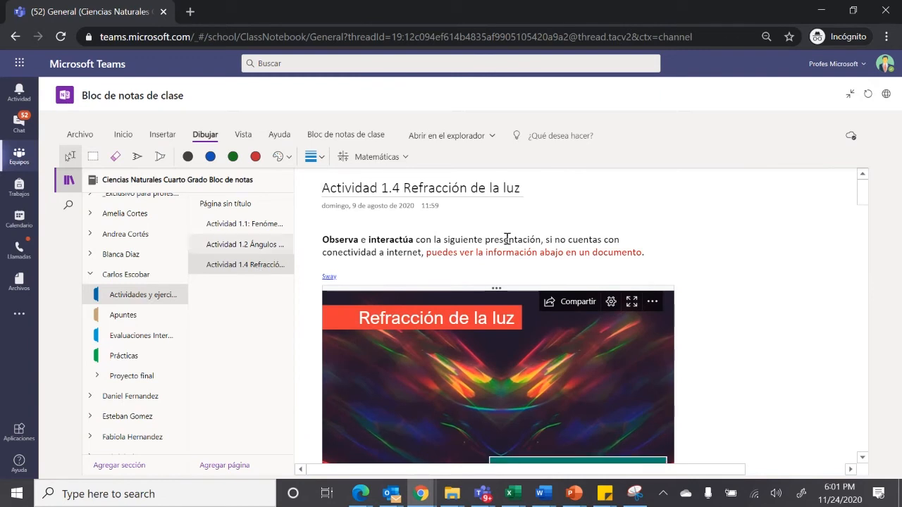
pyautogui.scroll(-2, 859, 204)
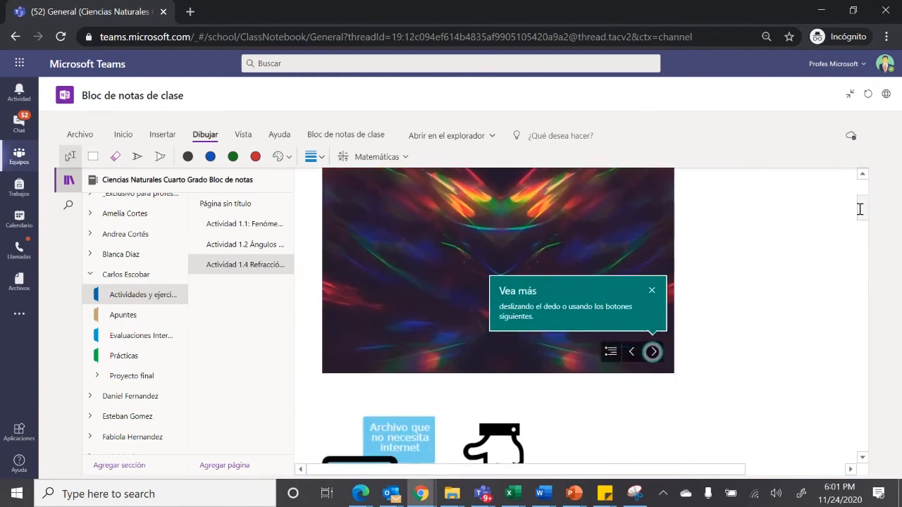
pyautogui.scroll(1, 860, 205)
pyautogui.click(652, 324)
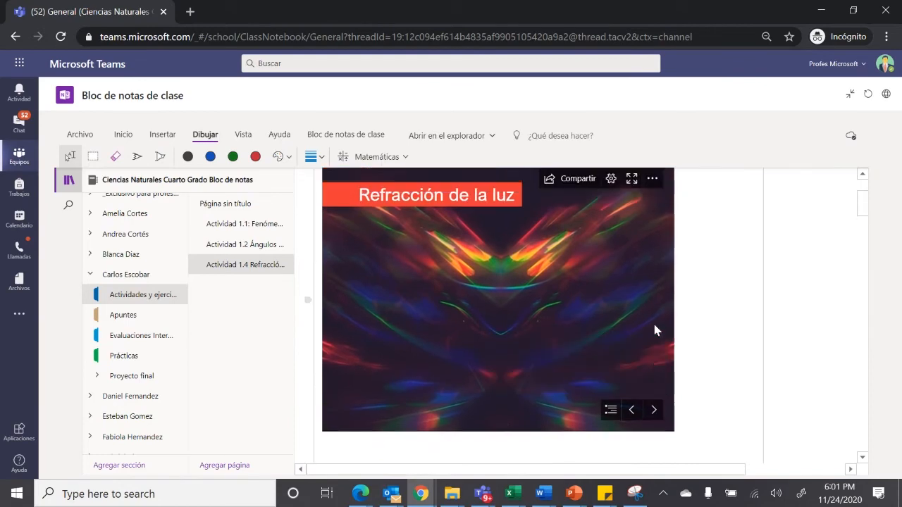
pyautogui.click(652, 410)
pyautogui.click(652, 410)
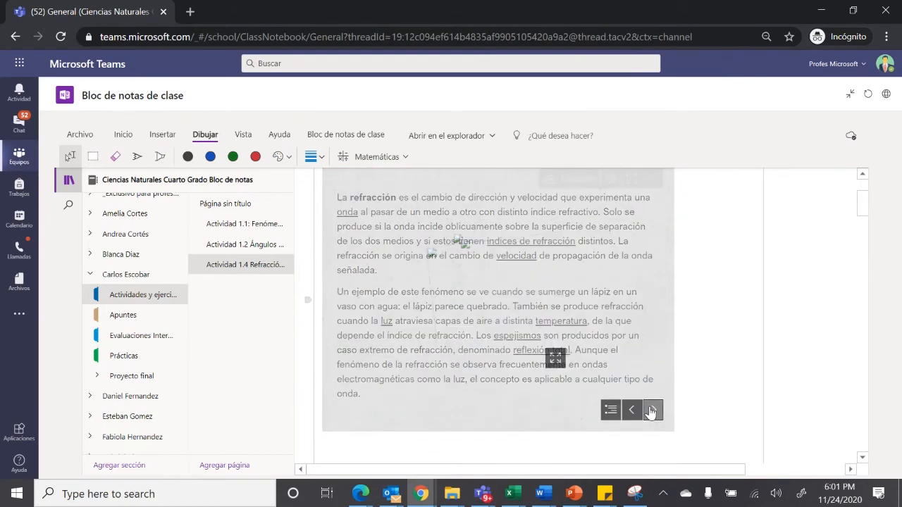
pyautogui.click(652, 410)
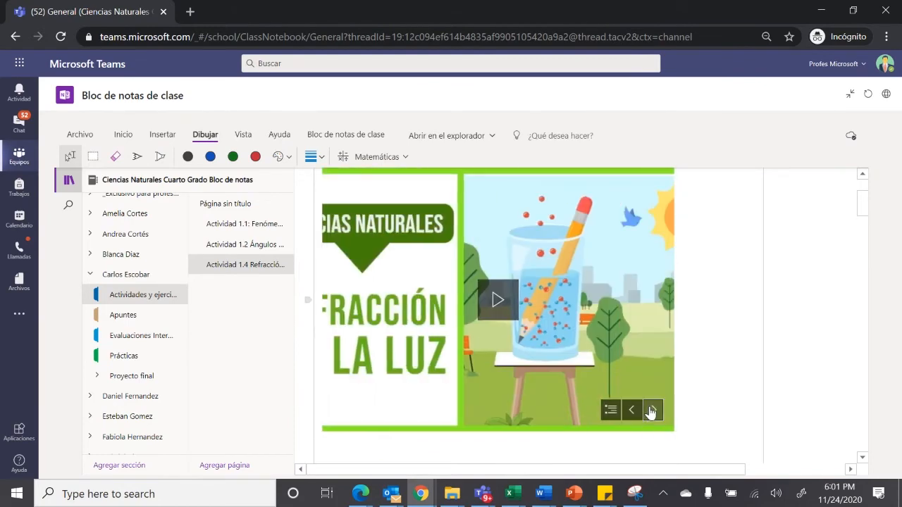
# Play the embedded refraction video muted, skip ahead through it and pause at 1:24
pyautogui.click(497, 301)
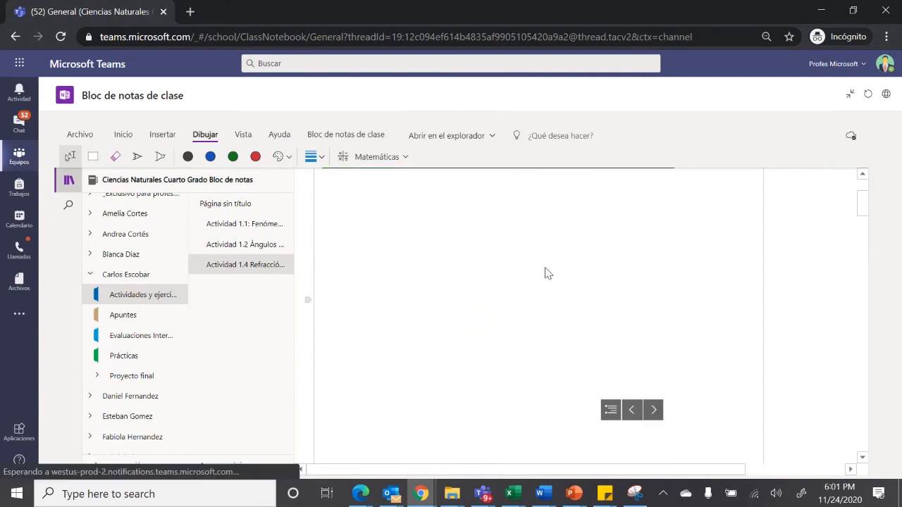
pyautogui.click(365, 422)
pyautogui.click(497, 294)
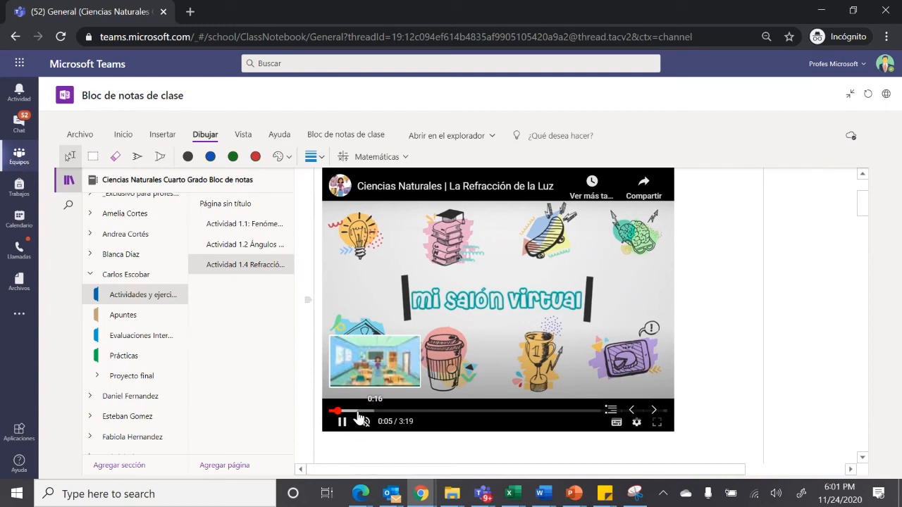
pyautogui.click(358, 411)
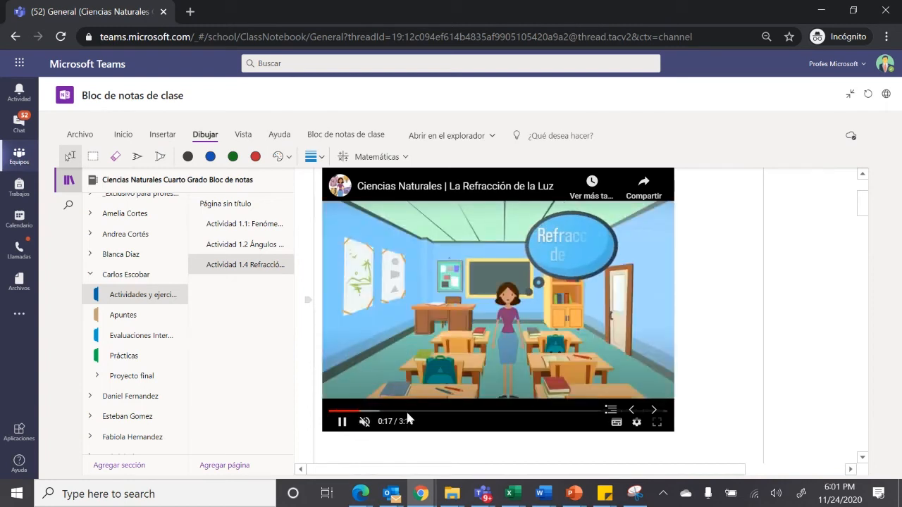
pyautogui.click(466, 412)
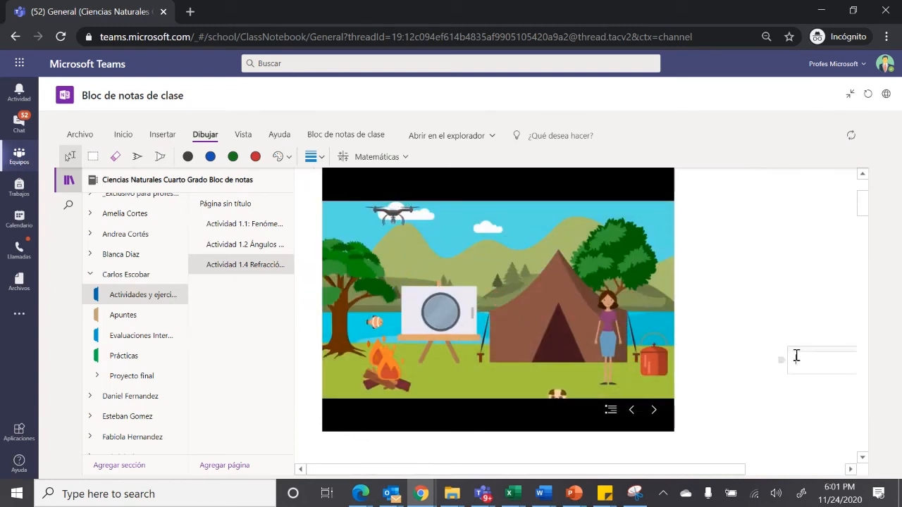
pyautogui.click(342, 423)
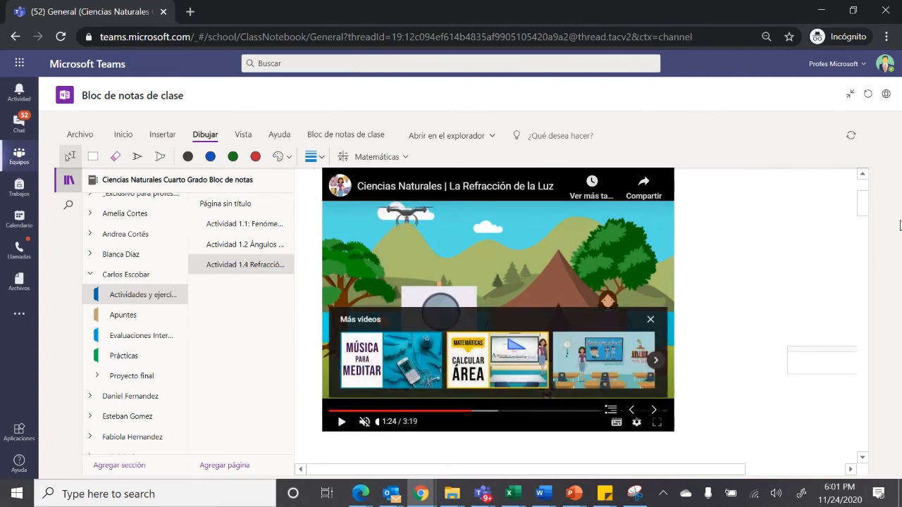
# Examine the page's offline PDF file, its printed content and the reflection instruction beside the images
pyautogui.moveTo(864, 208); pyautogui.dragTo(863, 232)
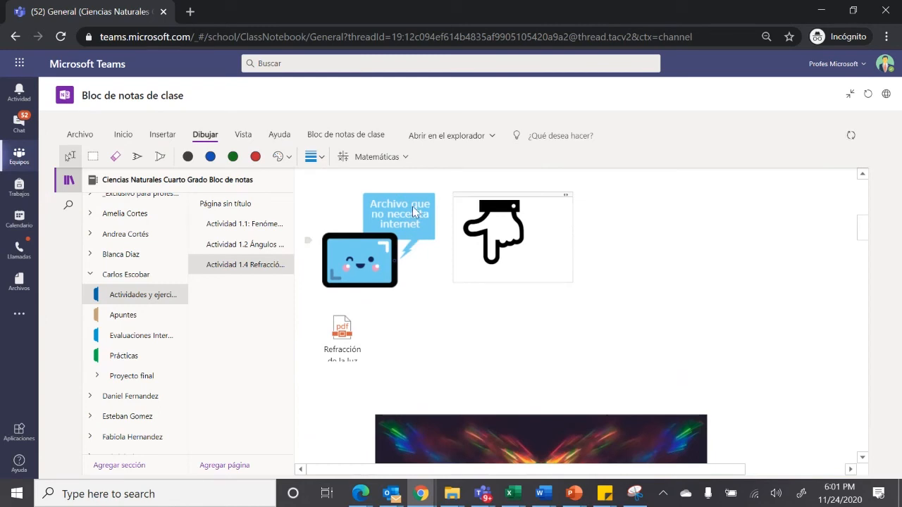
pyautogui.click(338, 346)
pyautogui.scroll(-2, 338, 345)
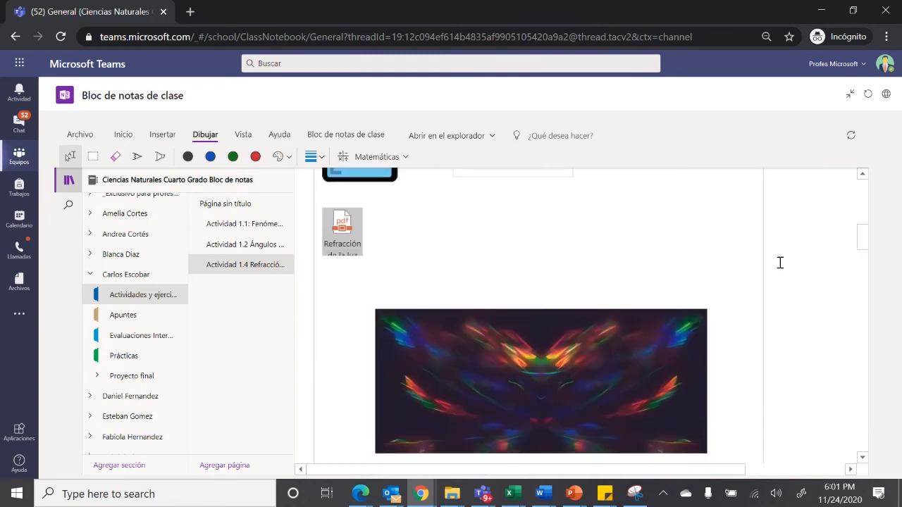
pyautogui.moveTo(862, 238); pyautogui.dragTo(847, 327)
pyautogui.moveTo(740, 468); pyautogui.dragTo(864, 458)
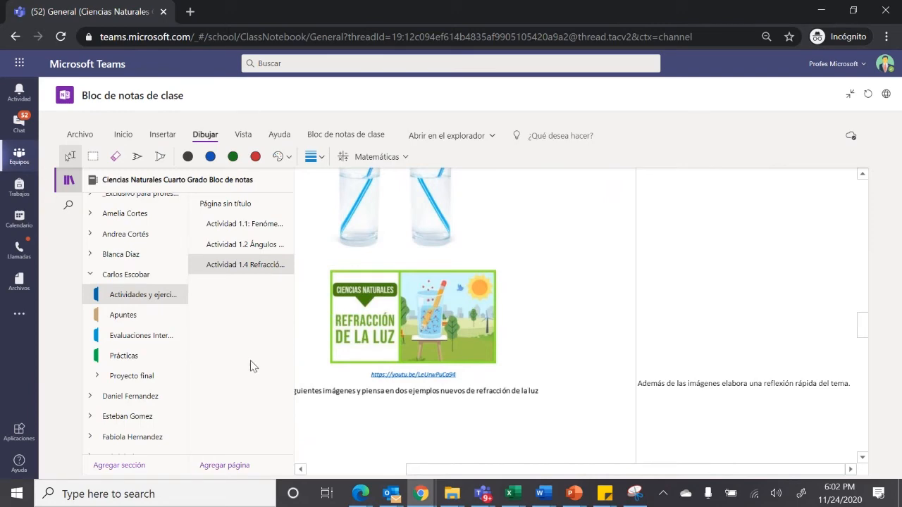
pyautogui.moveTo(863, 338); pyautogui.dragTo(843, 177)
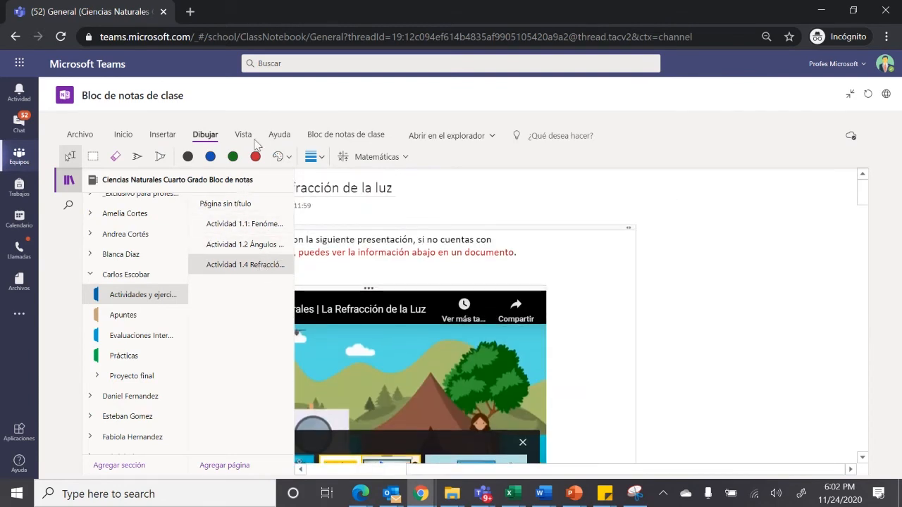
# Show the class notebook tools and open Actividad 1.4 Refracción de la luz in the content library's Bloque 1
pyautogui.click(338, 139)
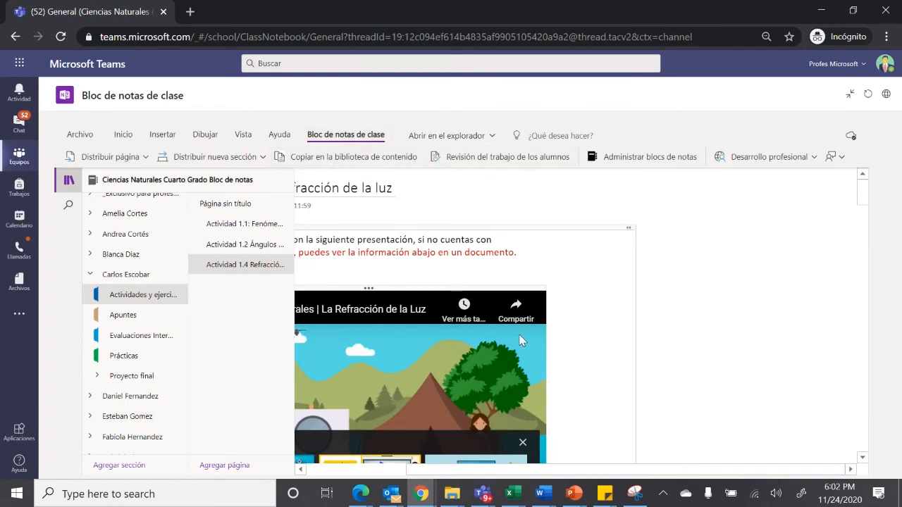
pyautogui.moveTo(520, 341)
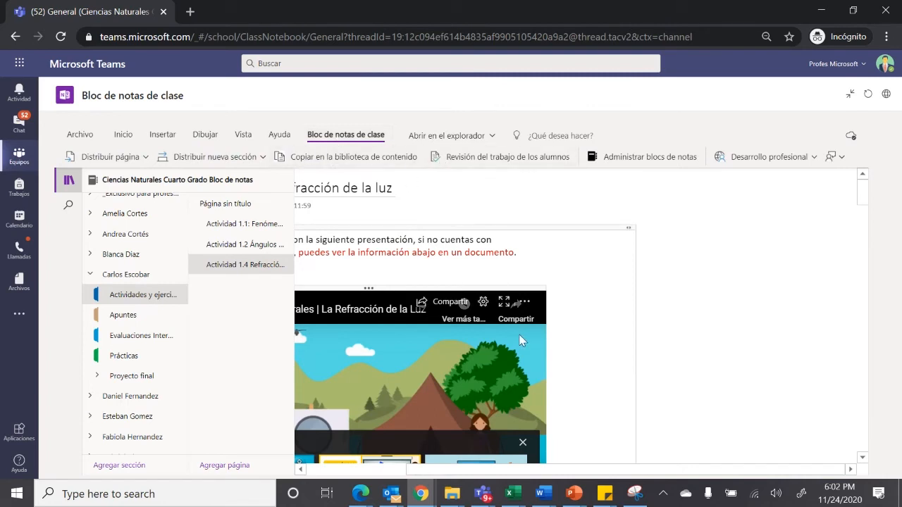
pyautogui.moveTo(596, 470); pyautogui.dragTo(477, 472)
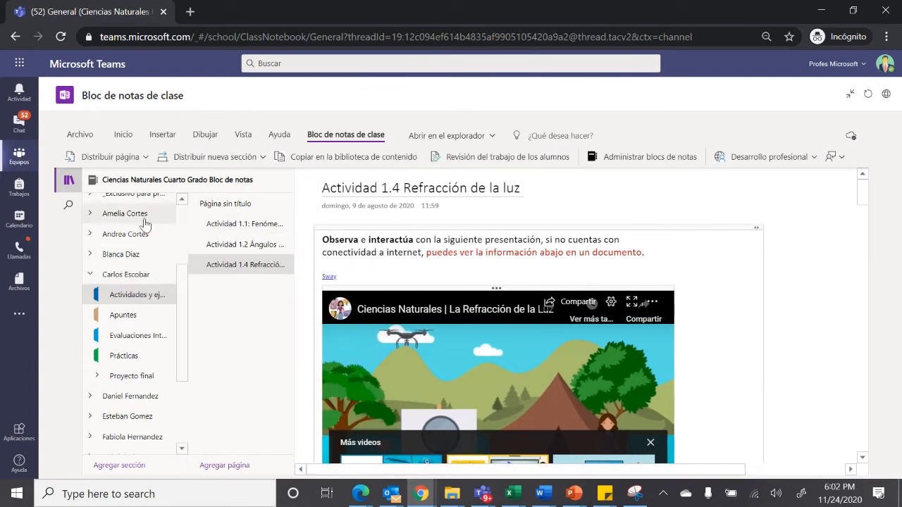
pyautogui.scroll(3, 155, 223)
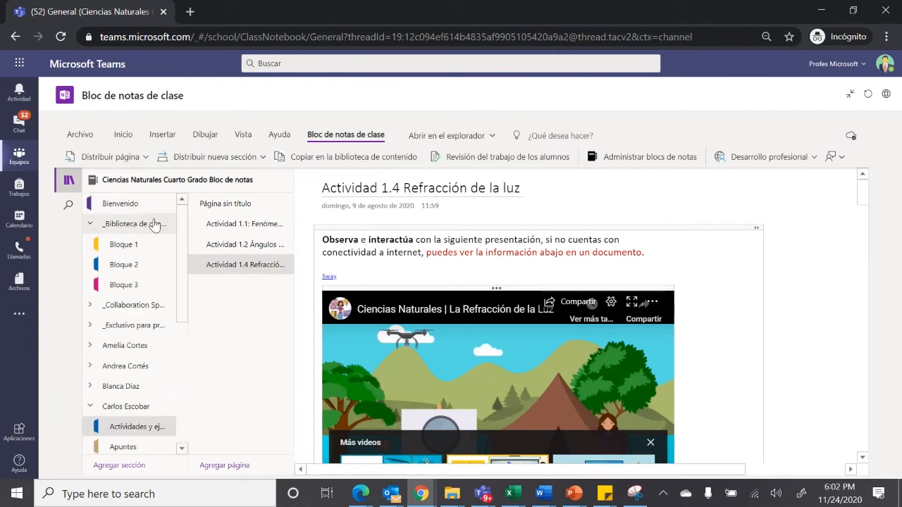
pyautogui.click(137, 246)
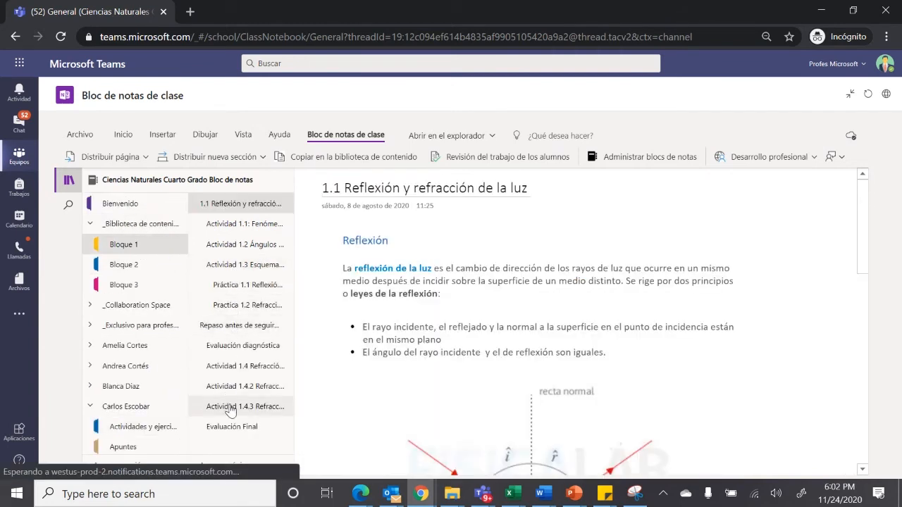
pyautogui.click(252, 372)
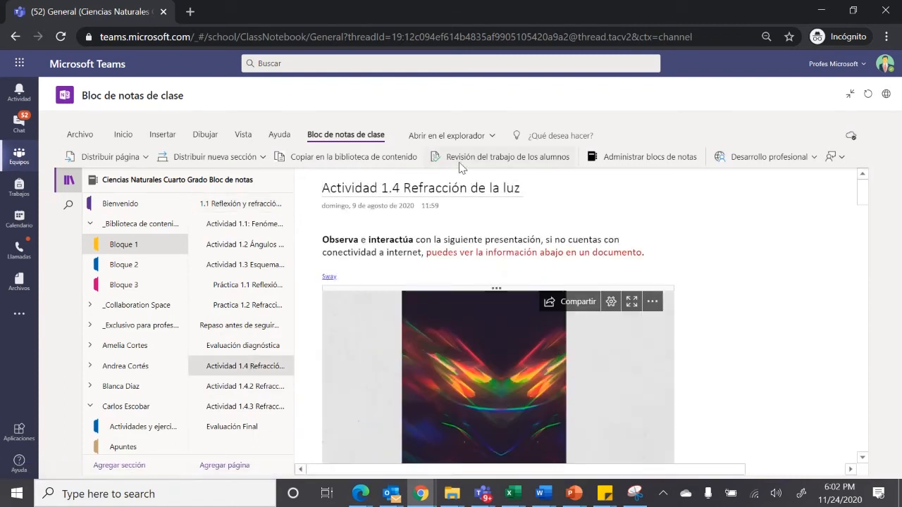
# Start a student work review for the page Actividad 1.4 Refracción de la luz in the section Actividades y ejercicios
pyautogui.click(498, 157)
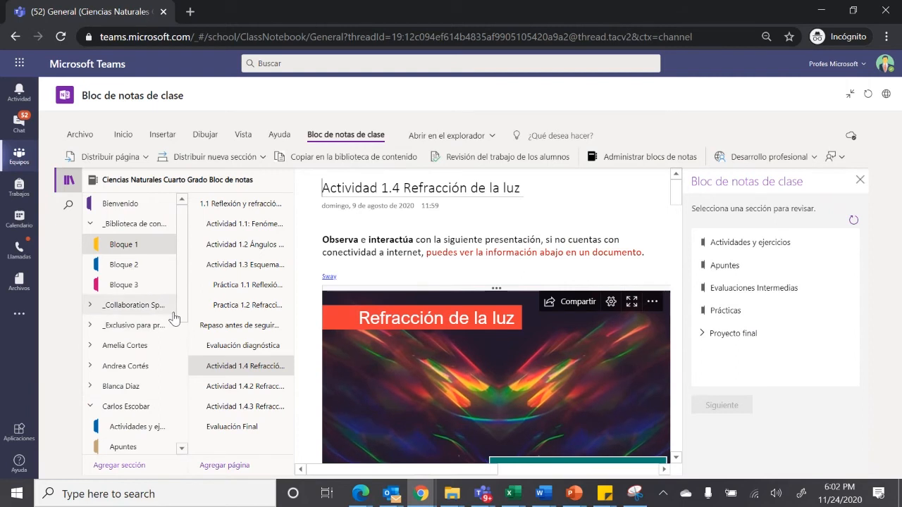
pyautogui.scroll(-3, 176, 352)
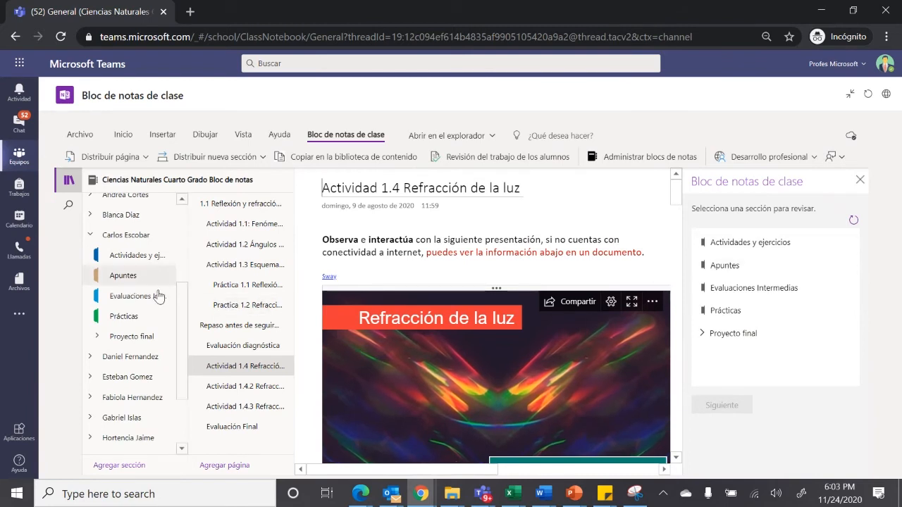
pyautogui.click(750, 243)
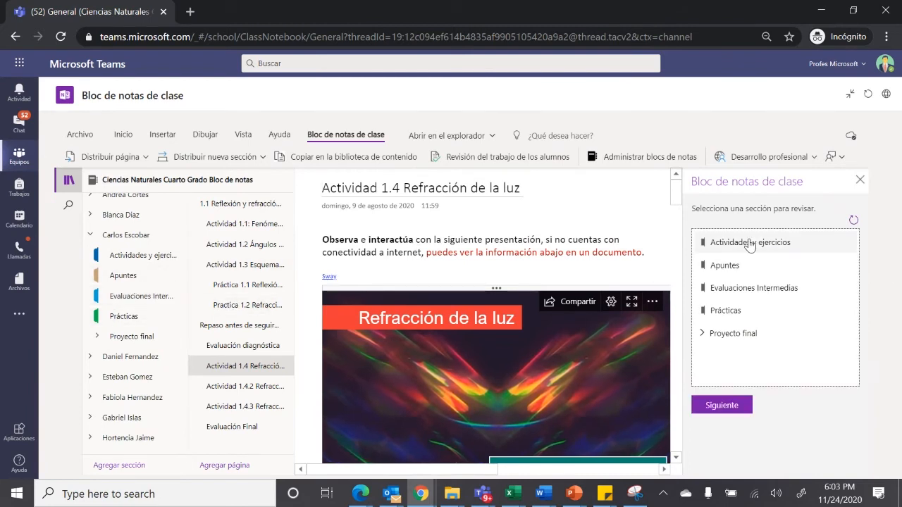
pyautogui.click(726, 405)
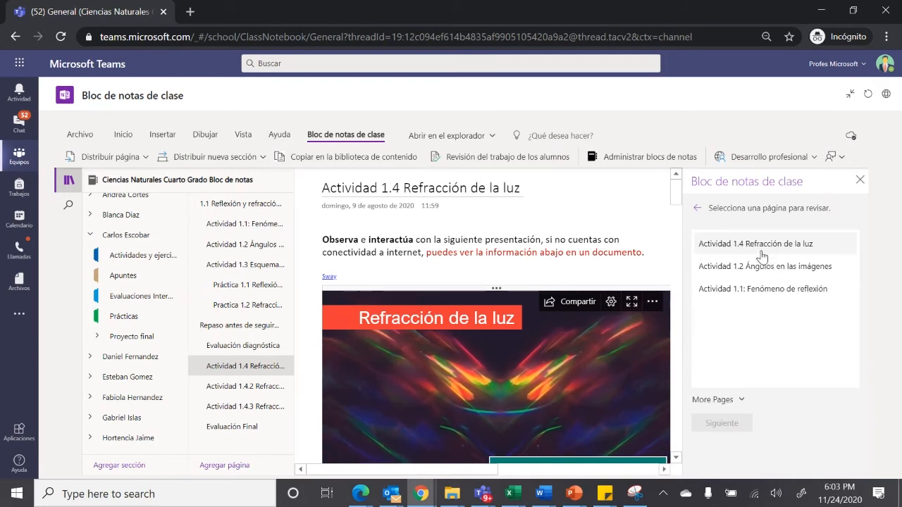
pyautogui.click(782, 246)
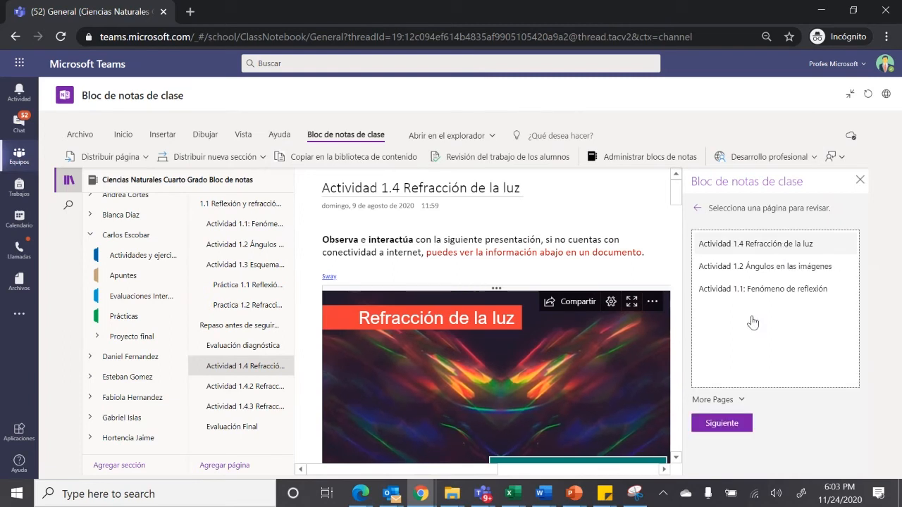
pyautogui.click(747, 426)
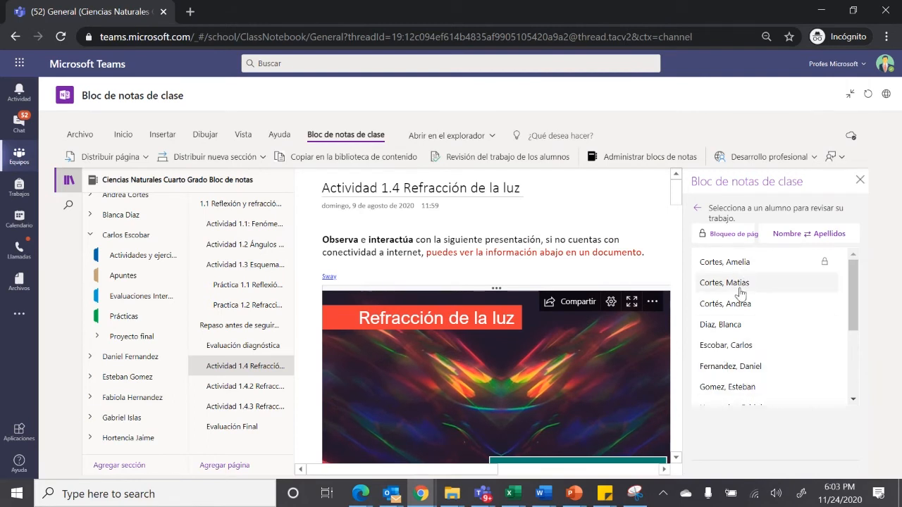
# Open the review copy of the student whose notebook sections are expanded and look through the page
pyautogui.click(748, 347)
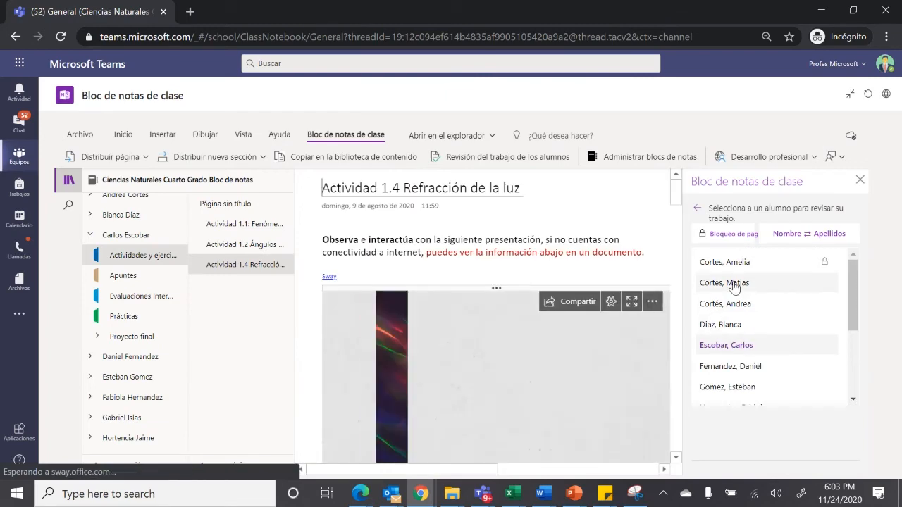
pyautogui.moveTo(675, 201); pyautogui.dragTo(686, 178)
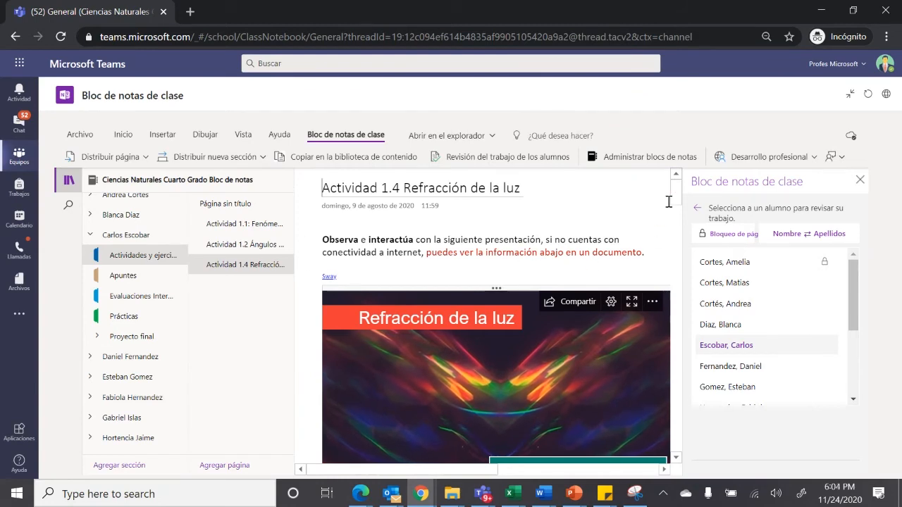
pyautogui.moveTo(675, 196); pyautogui.dragTo(681, 240)
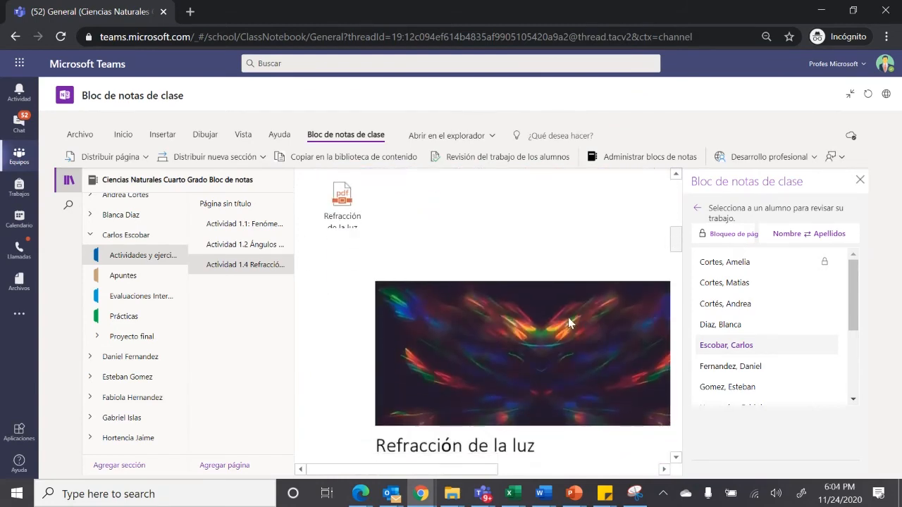
# Draw a green question mark below the reflection instruction beside the images and add the text note Que pasó aquí next to it
pyautogui.moveTo(437, 469); pyautogui.dragTo(577, 471)
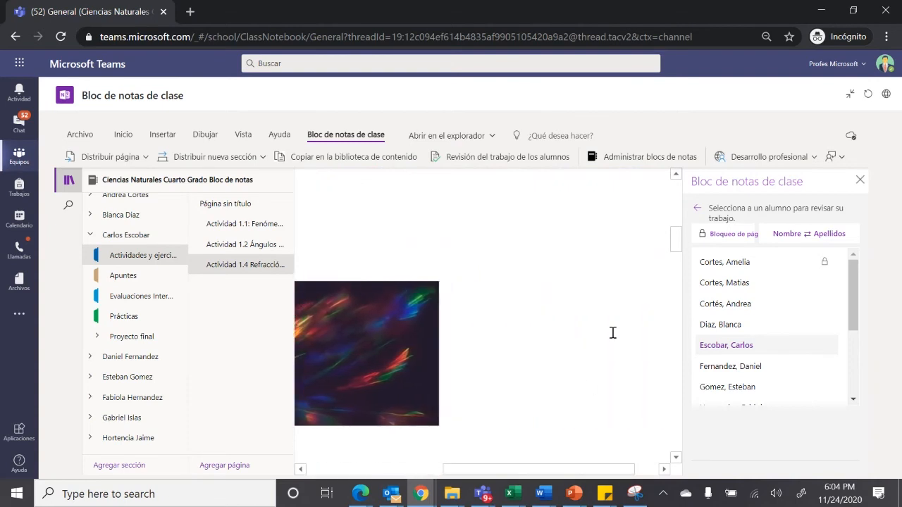
pyautogui.moveTo(675, 239); pyautogui.dragTo(684, 337)
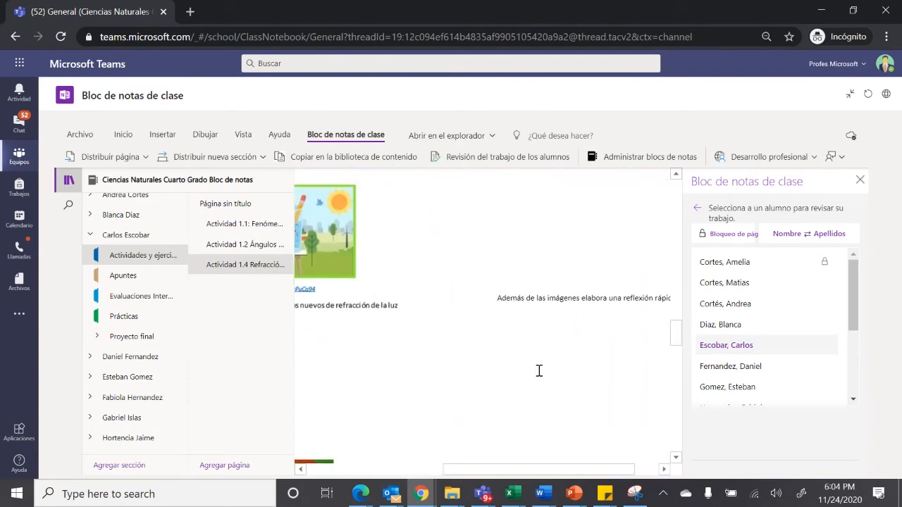
pyautogui.click(203, 135)
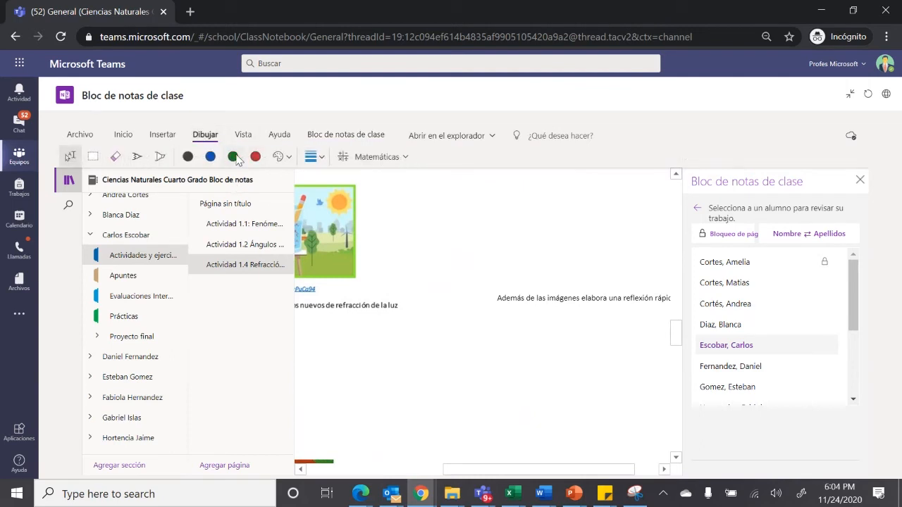
pyautogui.click(233, 156)
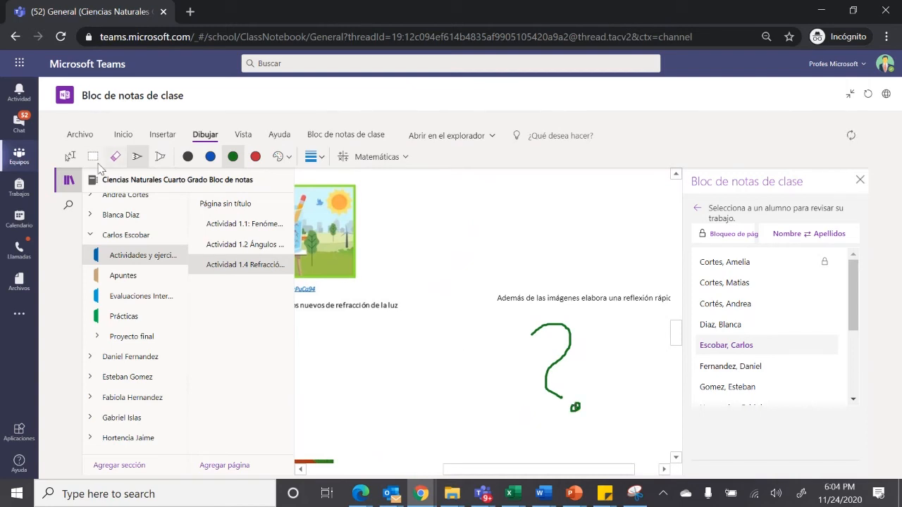
pyautogui.click(70, 157)
pyautogui.click(592, 367)
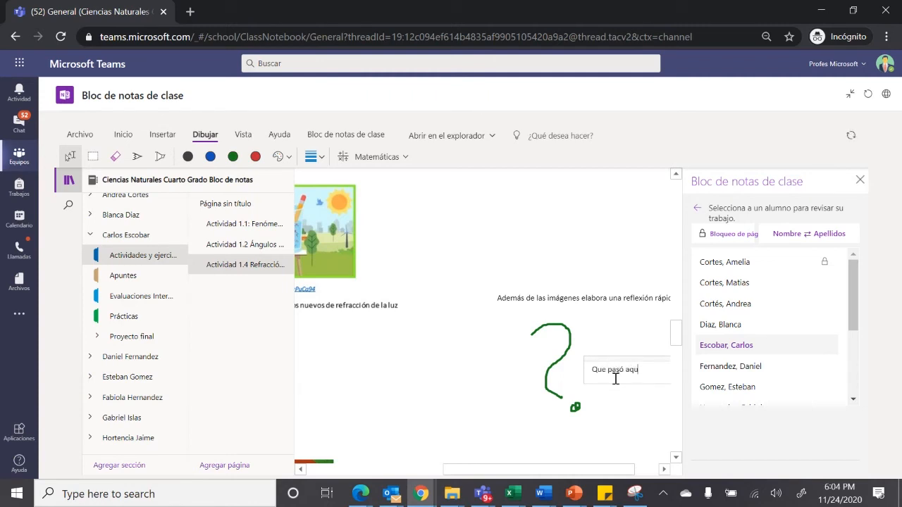
pyautogui.press('BackSpace')
# Lock the reviewed page for the student whose copy is open and apply the page lock
pyautogui.click(732, 235)
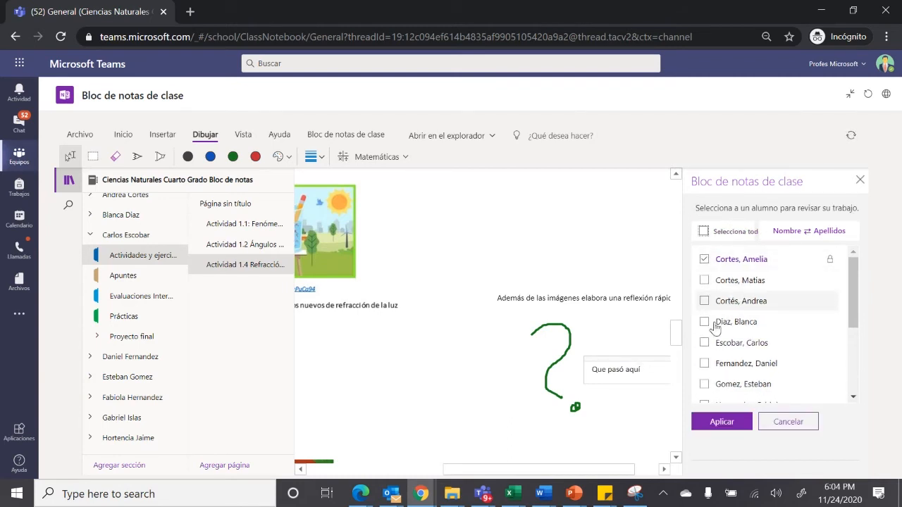
pyautogui.click(704, 344)
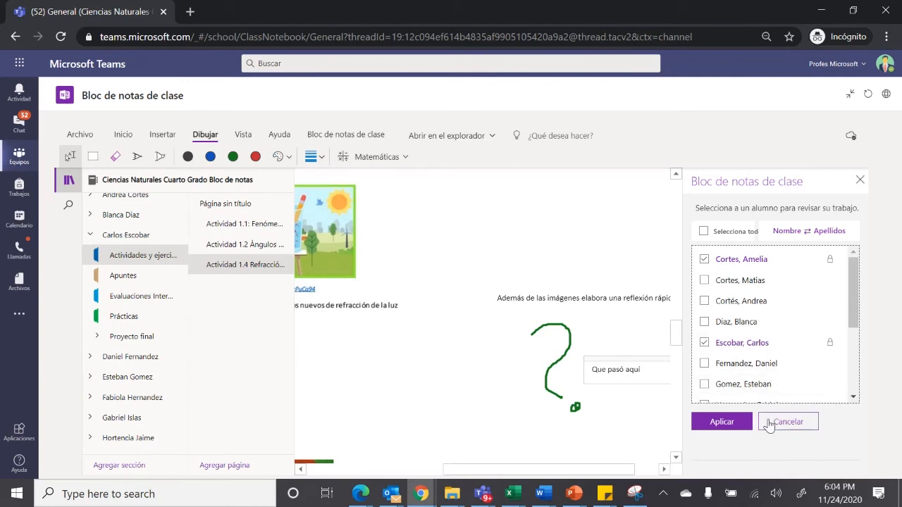
pyautogui.click(725, 422)
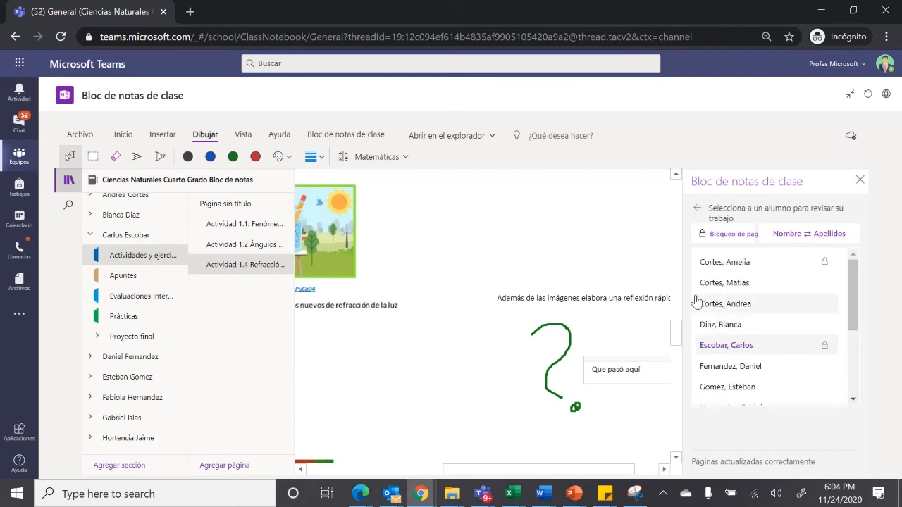
# View the review copy of the second student in the list, return to the page selection and close the work review
pyautogui.click(724, 286)
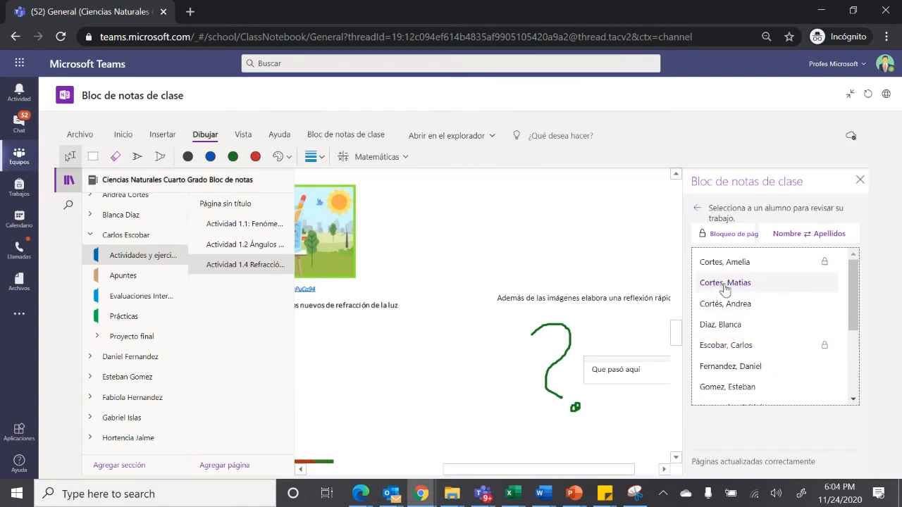
pyautogui.click(724, 283)
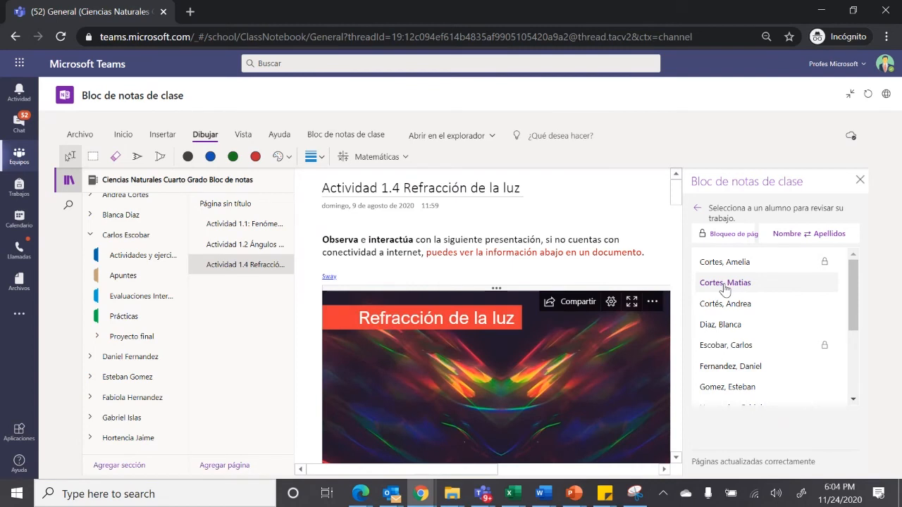
pyautogui.click(695, 210)
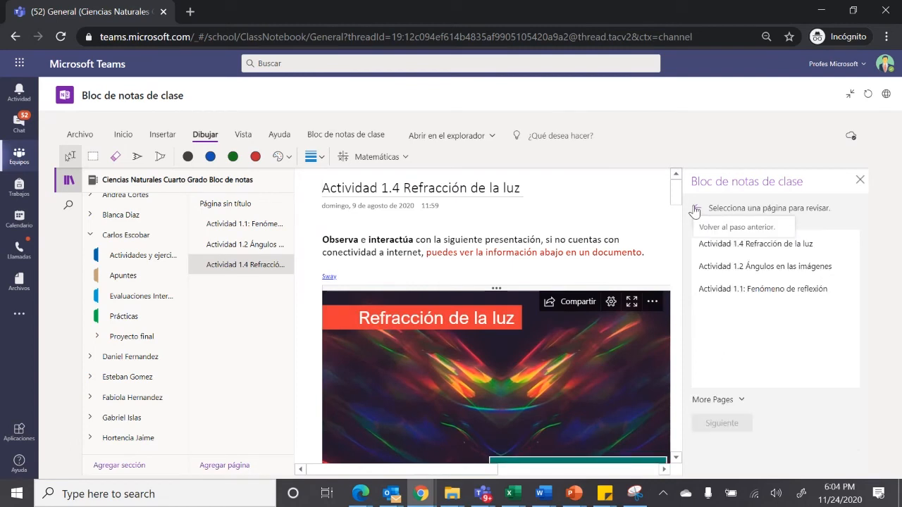
pyautogui.click(859, 180)
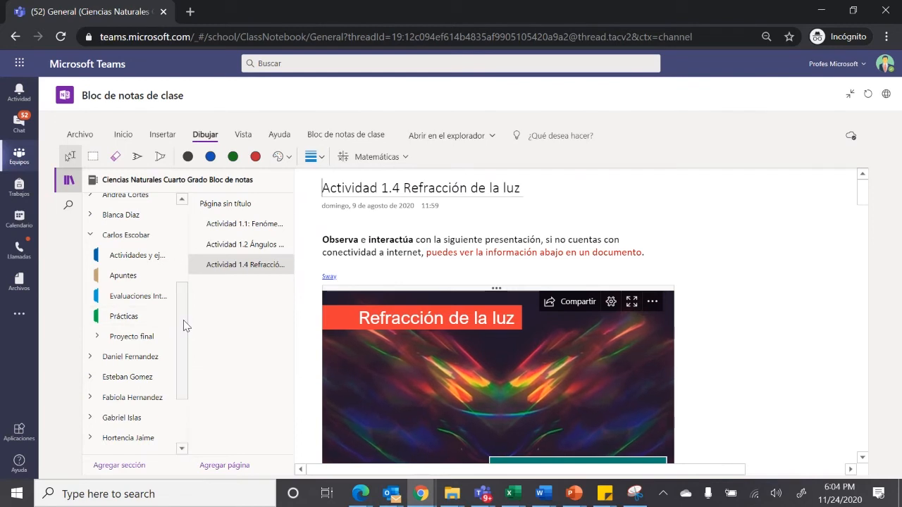
# Open Bloque 1 in the content library and exit the notebook's expanded view
pyautogui.moveTo(184, 326); pyautogui.dragTo(186, 227)
pyautogui.click(125, 246)
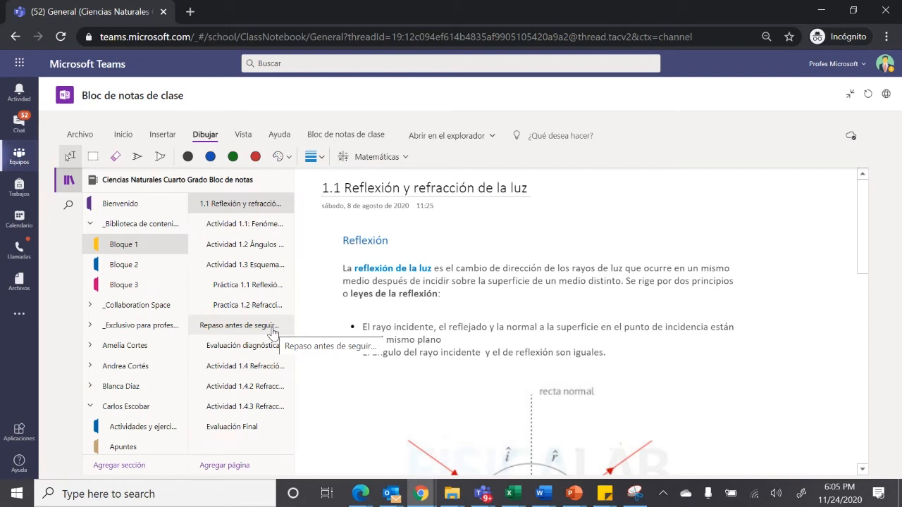
pyautogui.click(849, 93)
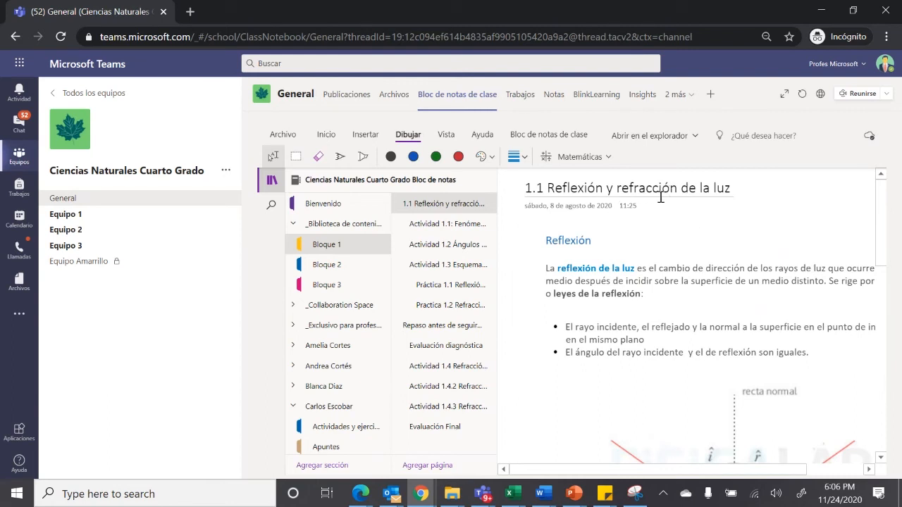
# Open the assignment Refracción de Luz 1.4.2 from the team's assignments and show the first pending student's Informe.docx
pyautogui.click(525, 110)
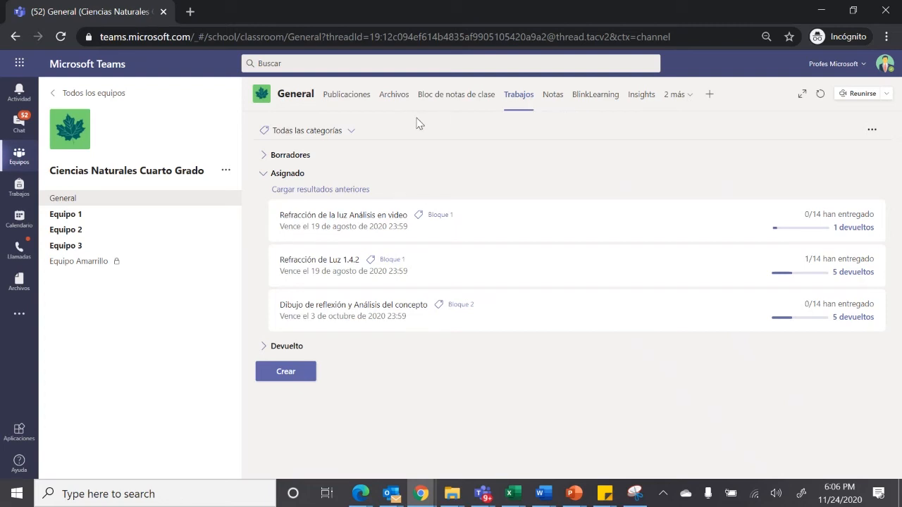
pyautogui.click(382, 259)
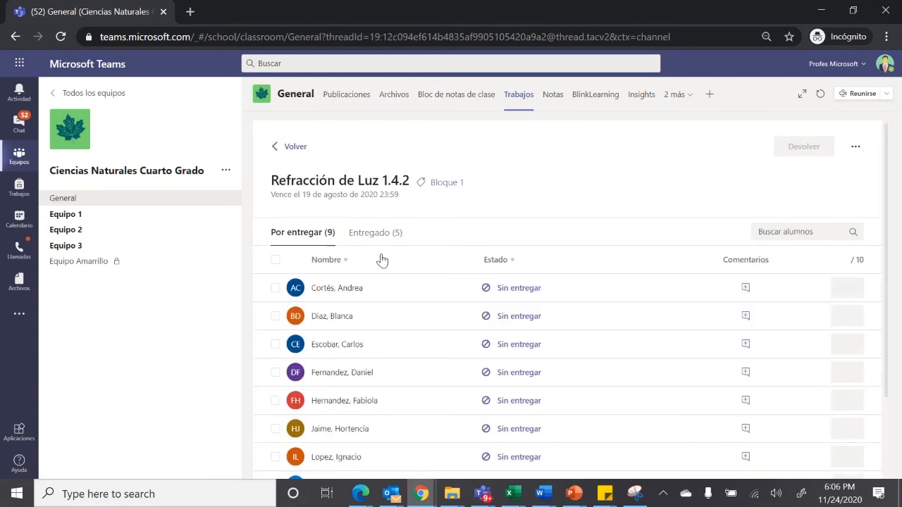
pyautogui.click(339, 294)
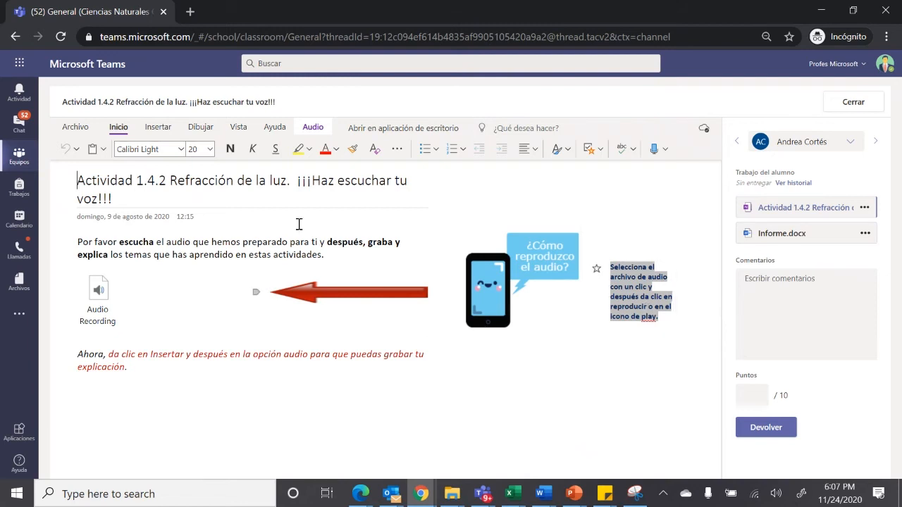
pyautogui.click(789, 238)
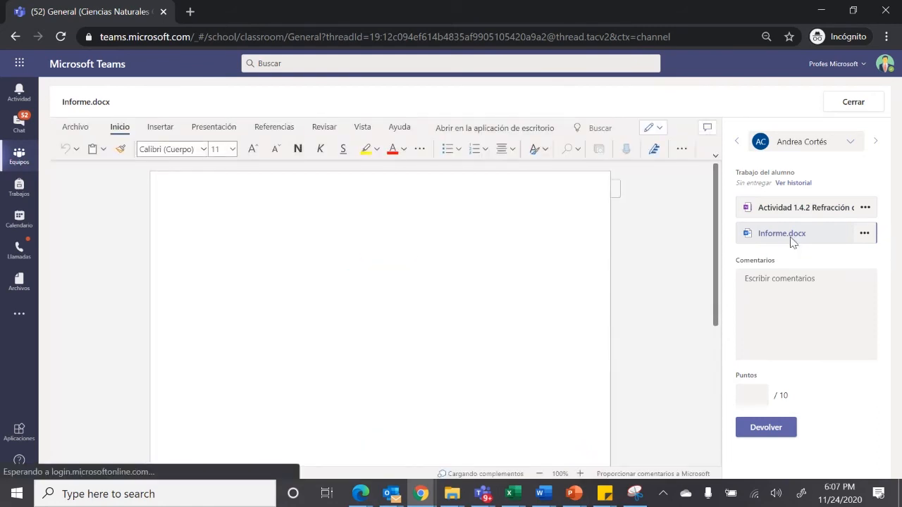
# Write the feedback comment "Muy bien estamos viendo el trabajo, considero incrementar sus observaciones" for the student
pyautogui.click(761, 294)
pyautogui.write('M')
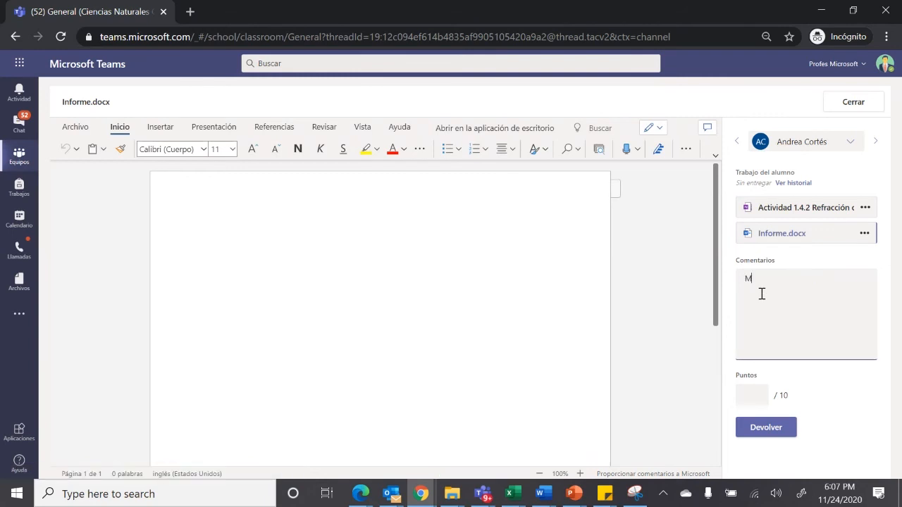
pyautogui.write('uy bien es')
pyautogui.write('tamos viendo ')
pyautogui.write('el')
pyautogui.write(' trabajo, co')
pyautogui.write('nsidero')
pyautogui.write(' u')
pyautogui.write('ncremen')
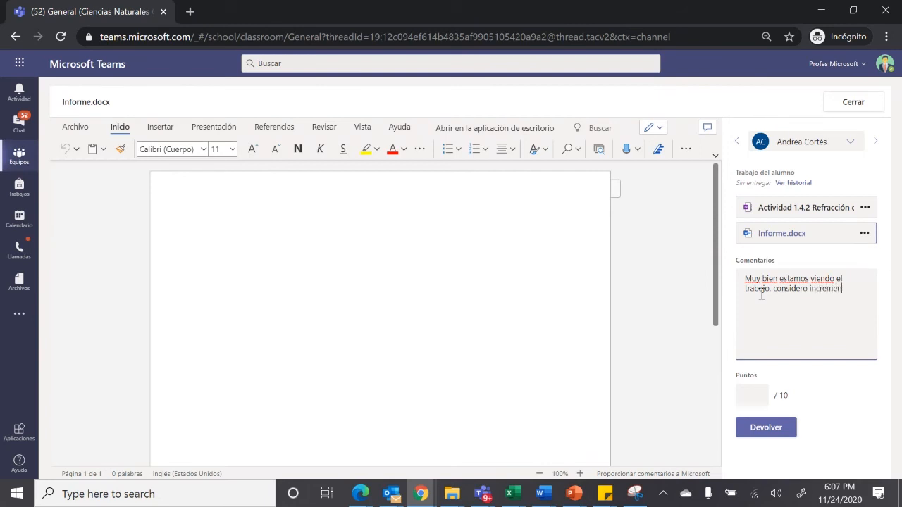
pyautogui.write('tar sus observaciones')
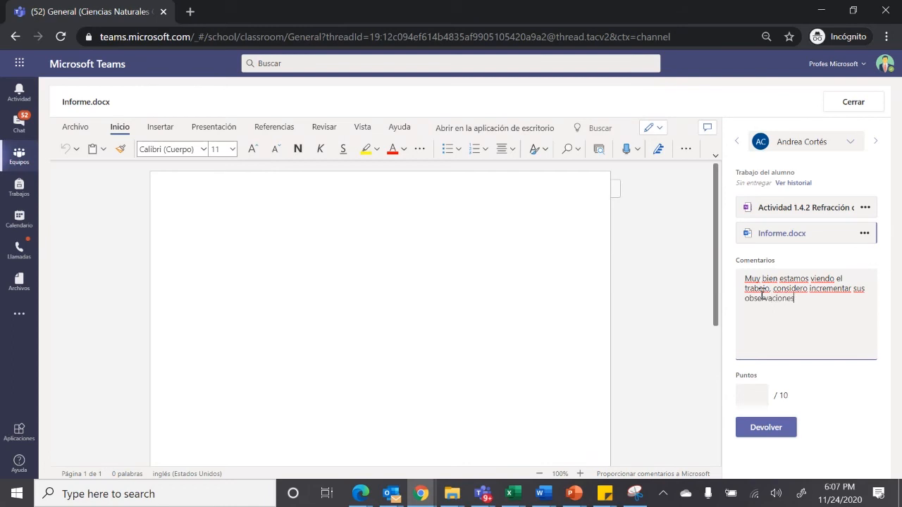
# Set the first pending student's score to 8 out of 10 and return the work
pyautogui.click(751, 393)
pyautogui.write('8')
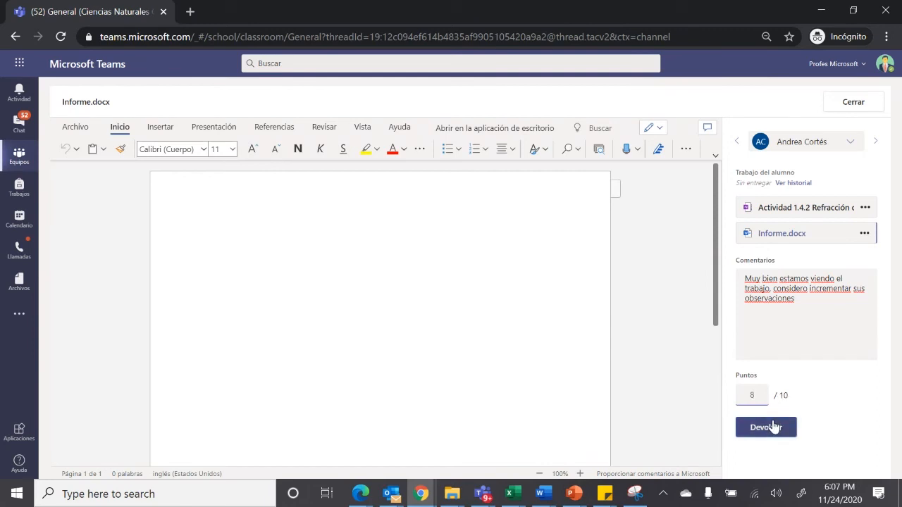
pyautogui.click(773, 426)
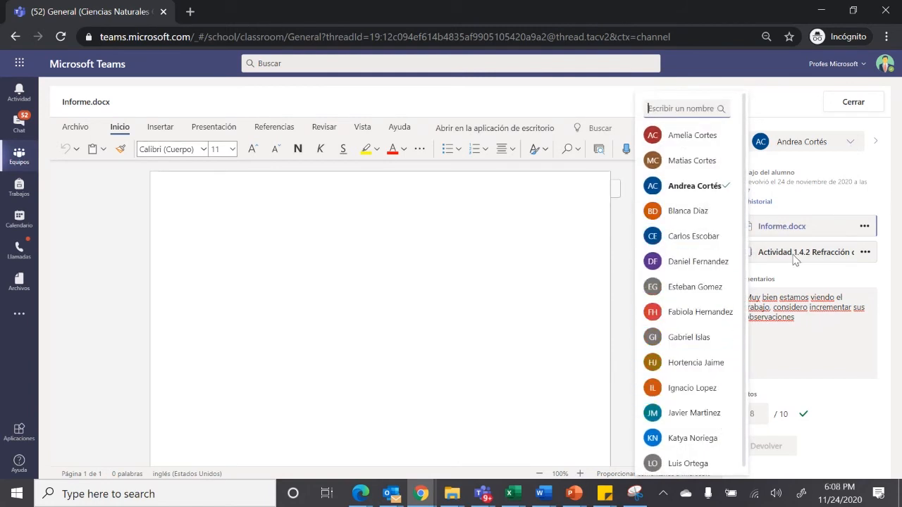
# Give the next student's work 8 points, return it and open that student's Actividad 1.4.2 Refracción de la luz
pyautogui.click(876, 142)
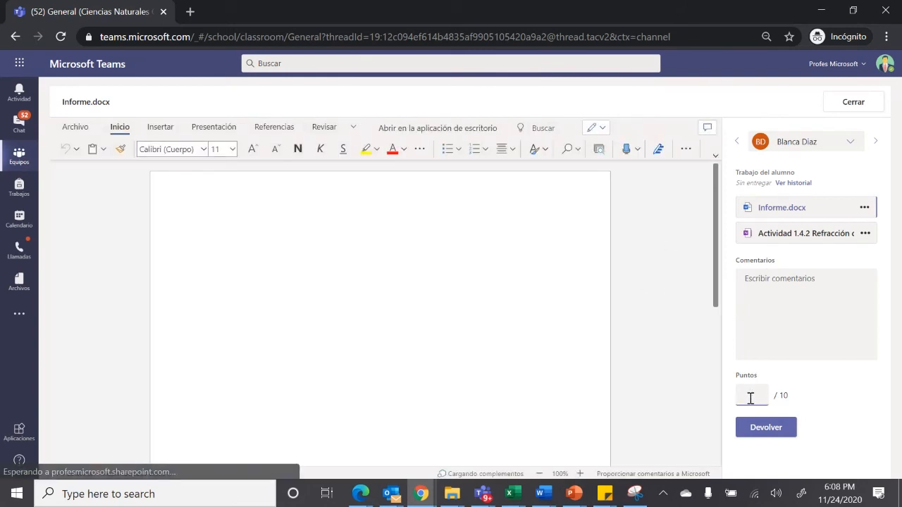
pyautogui.click(764, 427)
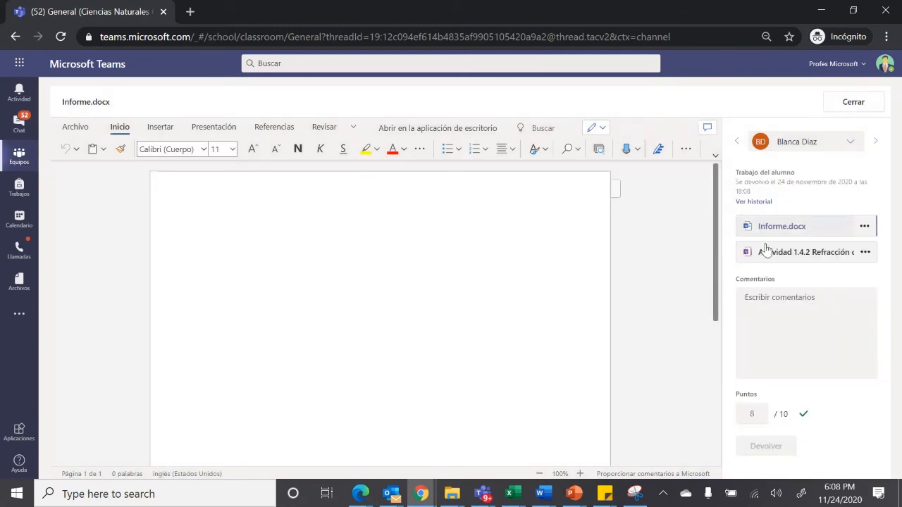
pyautogui.click(751, 262)
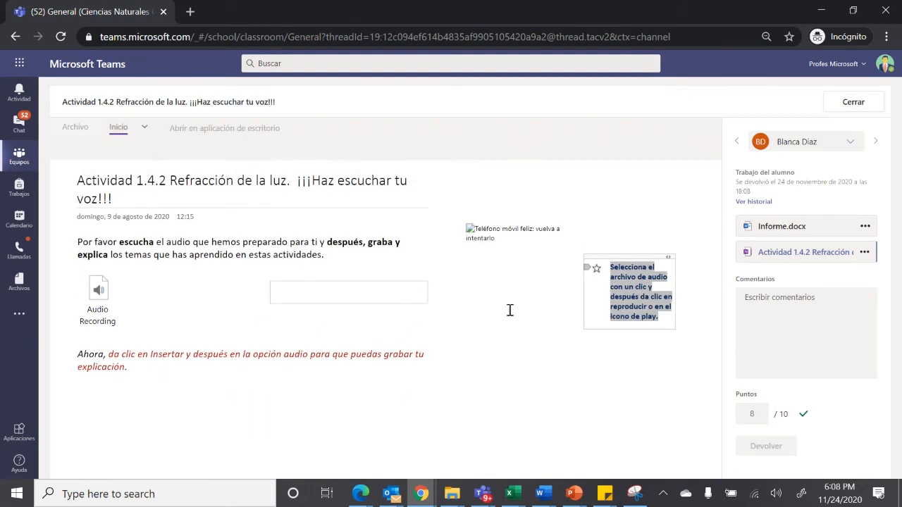
# Go to the following student, open Actividad 1.4.2 Refracción de la luz, score it 9 out of 10 and return it
pyautogui.click(874, 141)
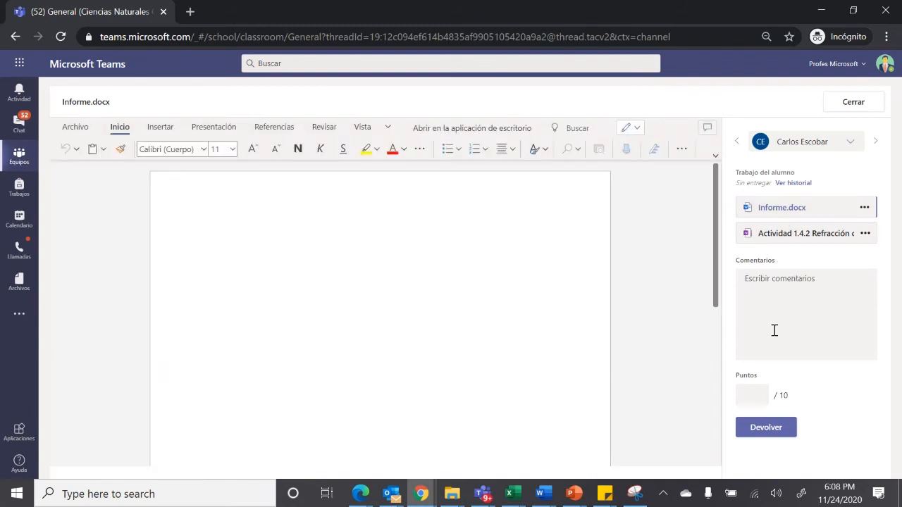
pyautogui.click(782, 238)
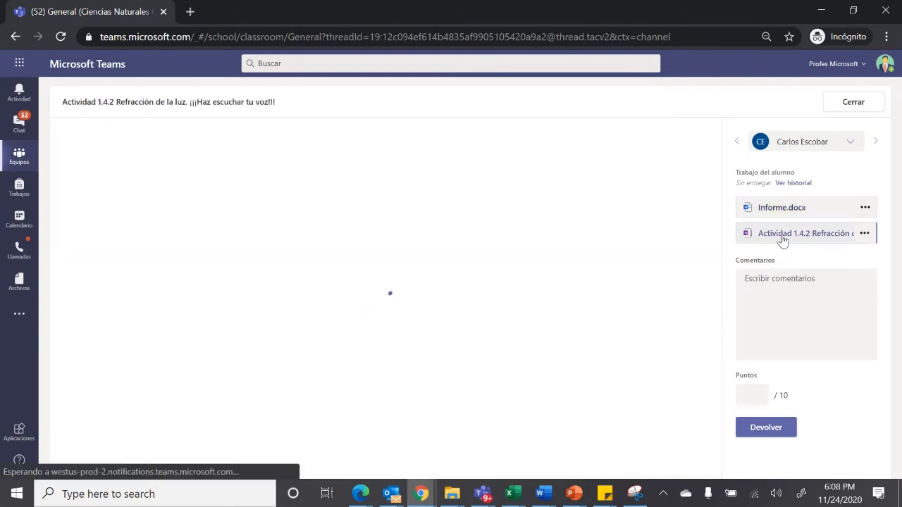
pyautogui.moveTo(794, 361); pyautogui.dragTo(777, 394)
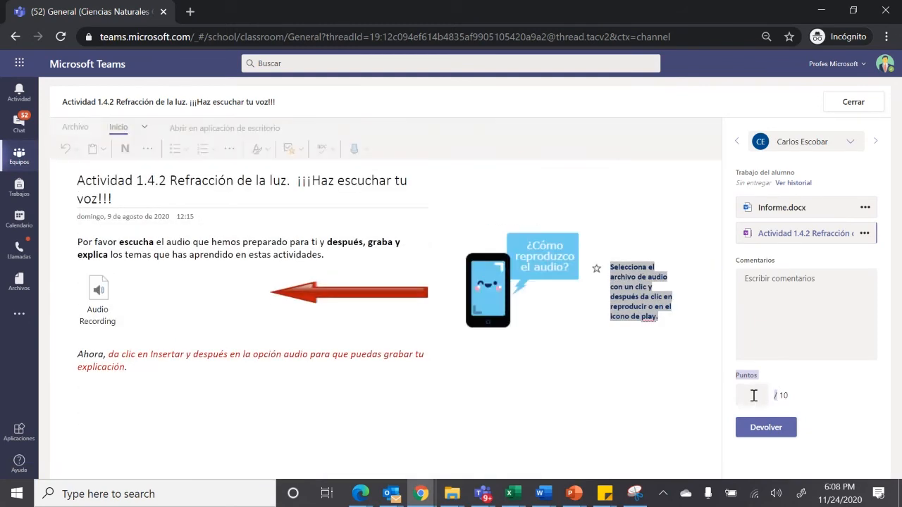
pyautogui.click(755, 394)
pyautogui.write('9')
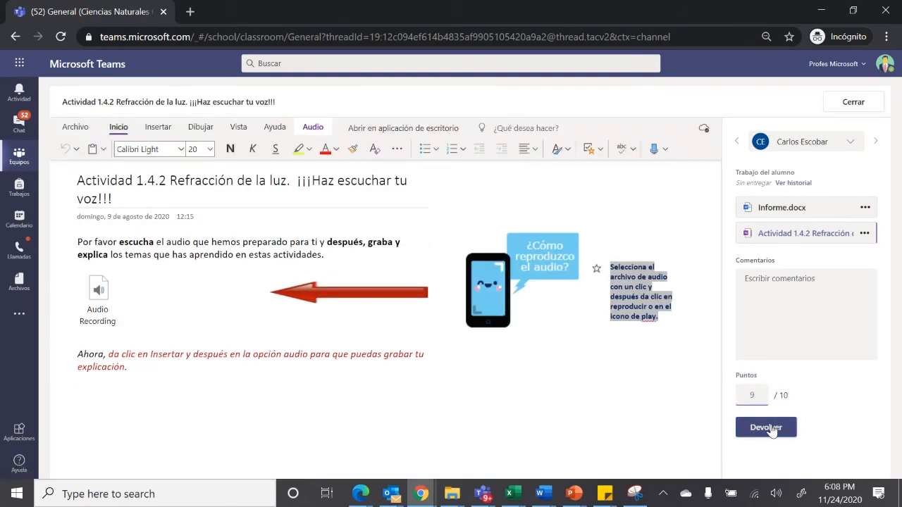
pyautogui.click(771, 424)
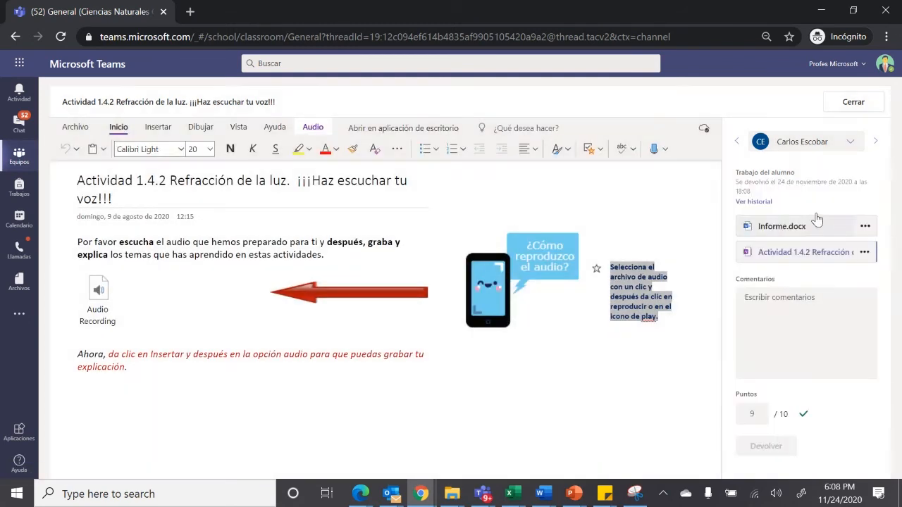
# Go to two other students who already have scores and open Actividad 1.4.2 Refracción de la luz for each
pyautogui.click(874, 141)
pyautogui.click(858, 143)
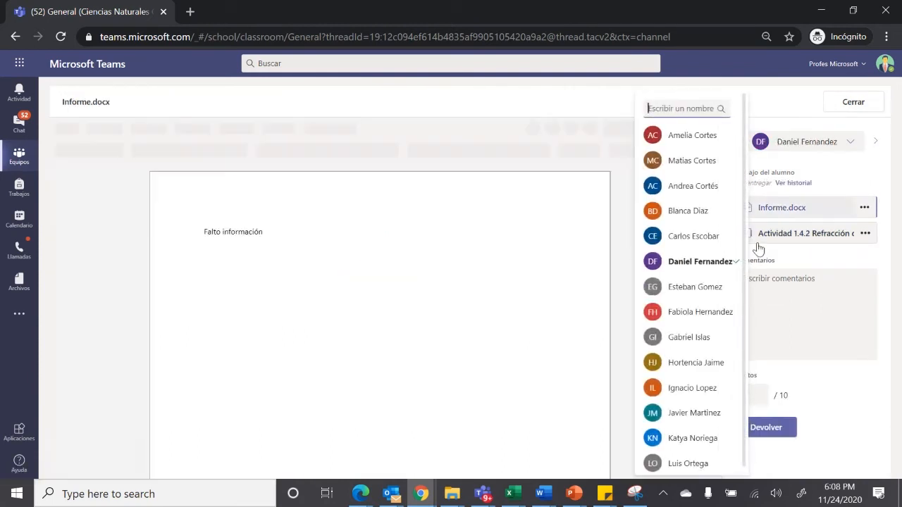
pyautogui.click(696, 346)
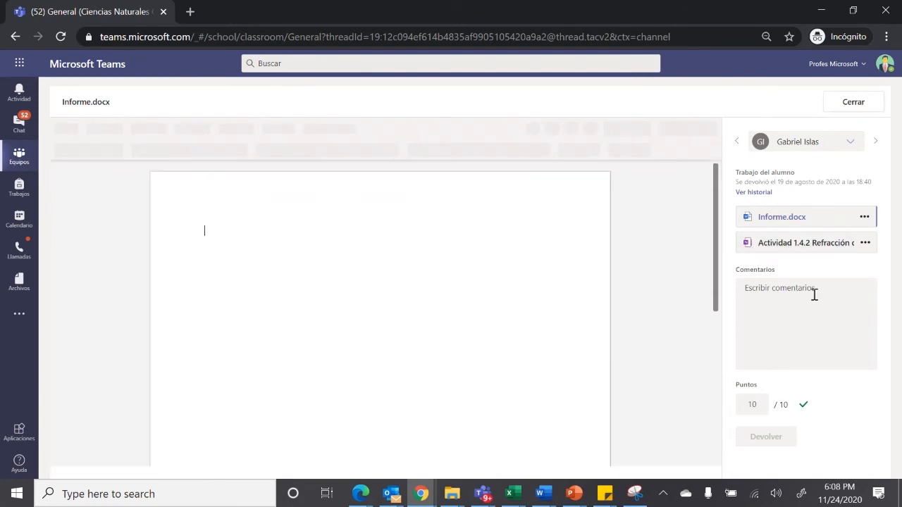
pyautogui.click(801, 244)
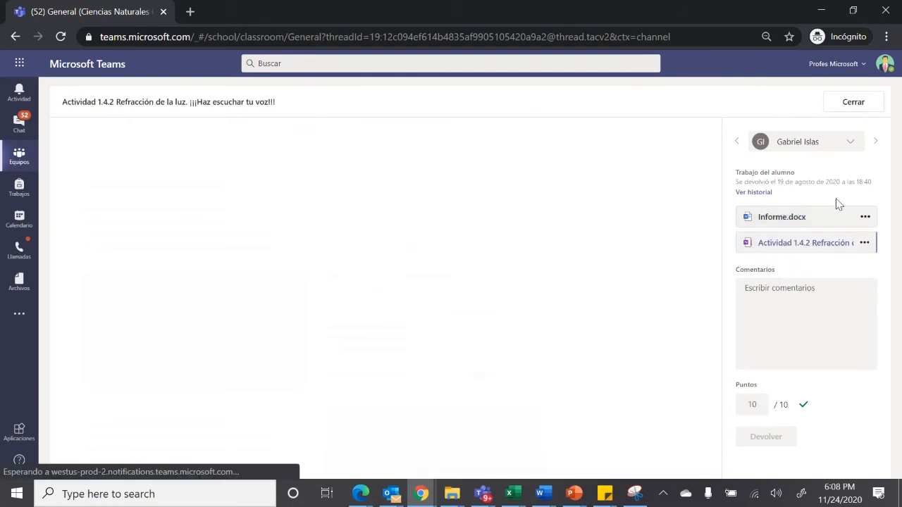
pyautogui.click(850, 142)
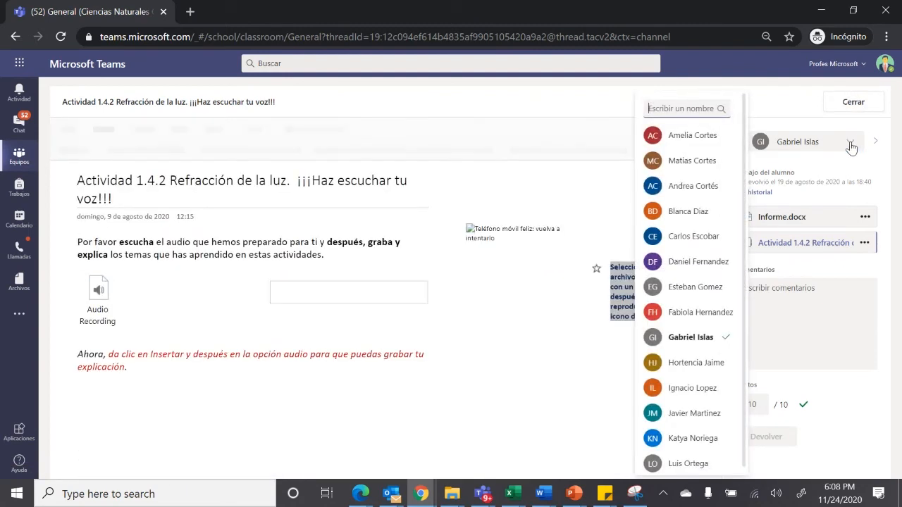
pyautogui.click(694, 414)
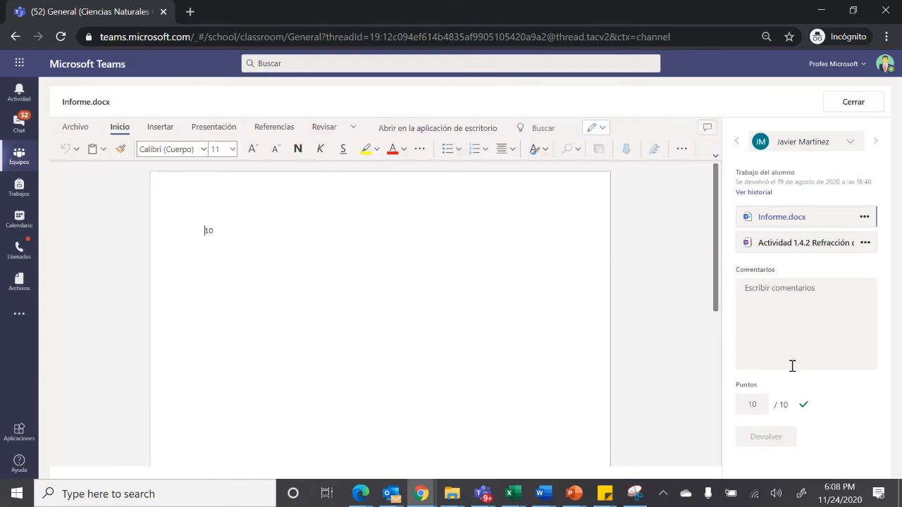
pyautogui.click(805, 243)
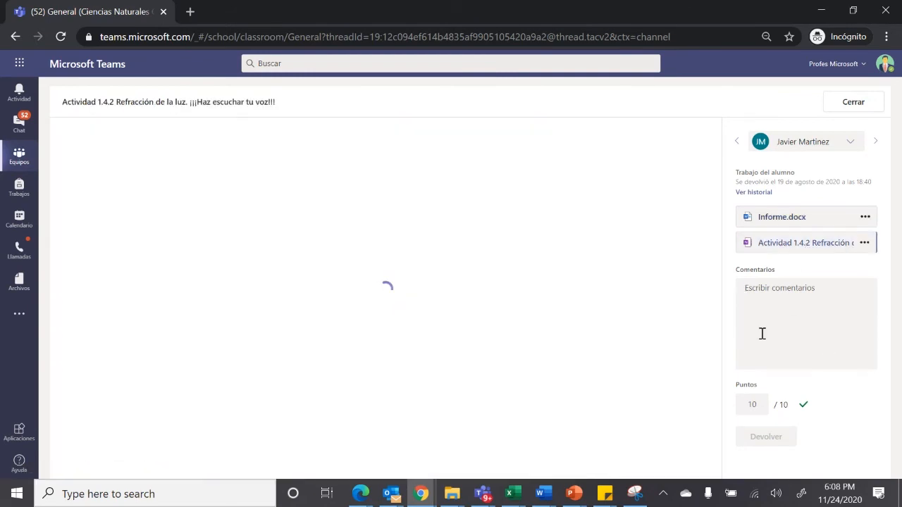
# Close the student work and look through the delivered submissions for Refracción de Luz 1.4.2
pyautogui.click(853, 103)
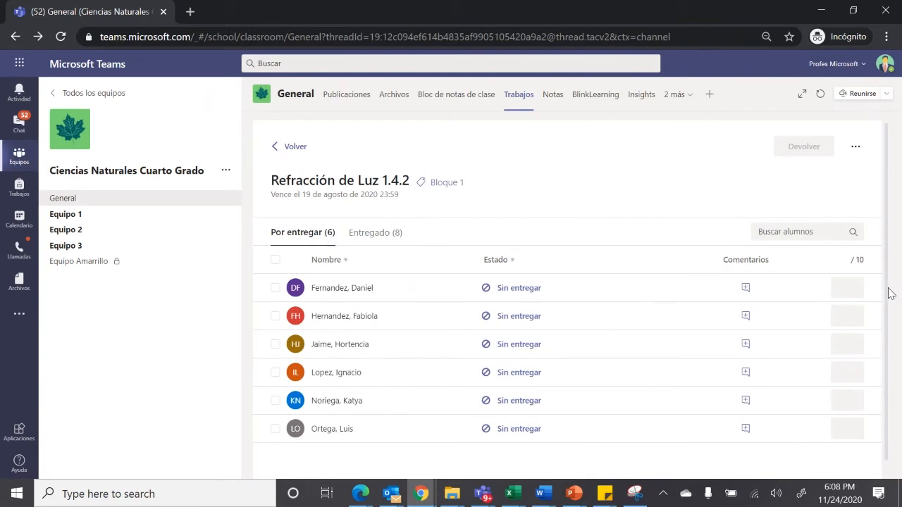
pyautogui.click(375, 234)
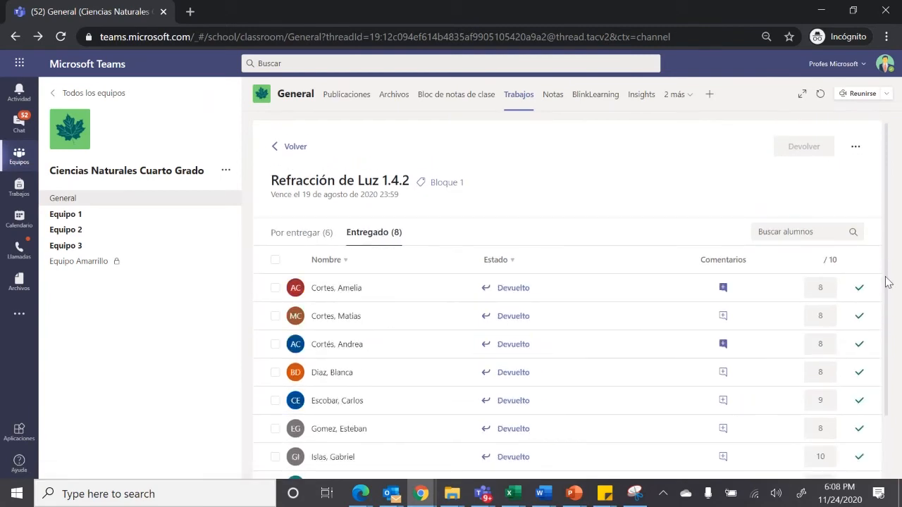
pyautogui.scroll(-2, 889, 331)
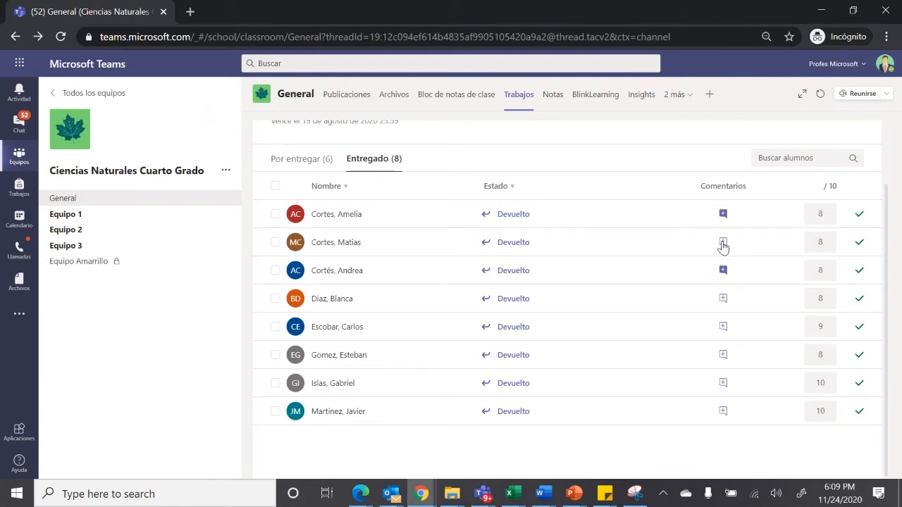
# Add the feedback comment "Puedes mejorar" to the second student in the delivered list
pyautogui.click(722, 243)
pyautogui.click(626, 275)
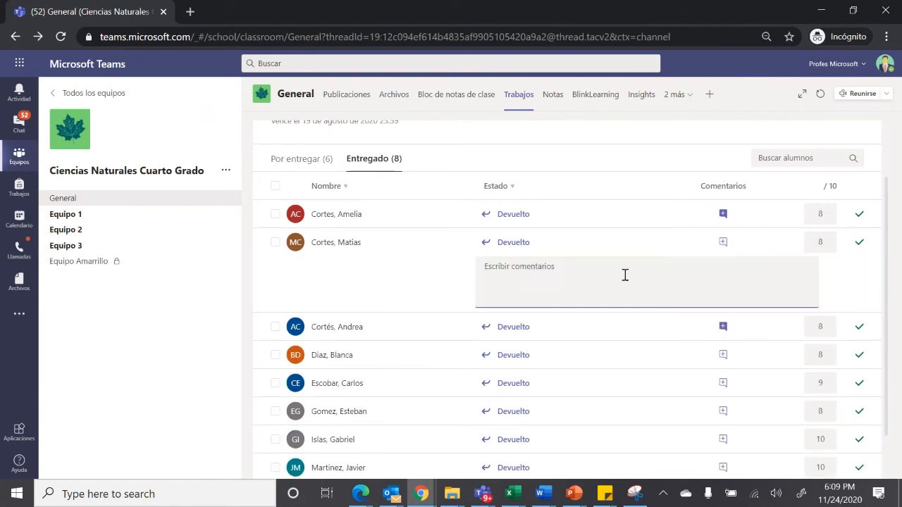
pyautogui.write('Puedes mejorar')
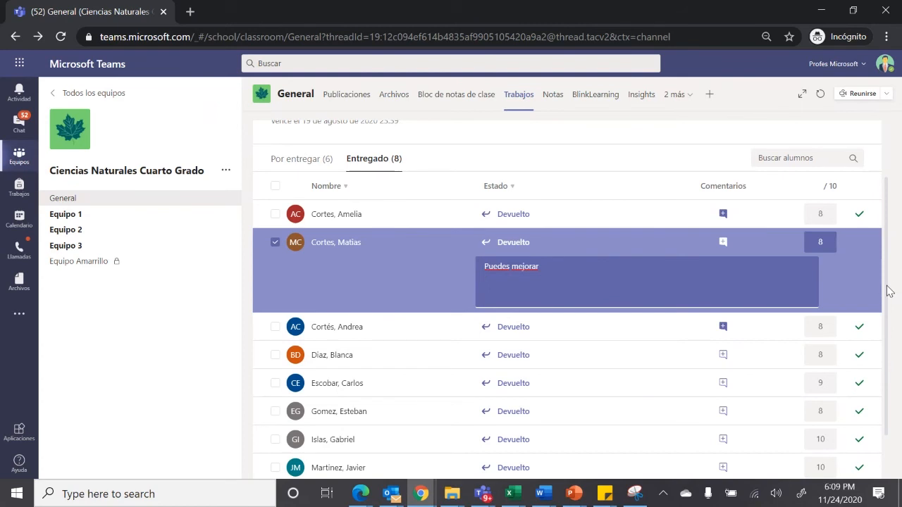
pyautogui.scroll(-2, 885, 401)
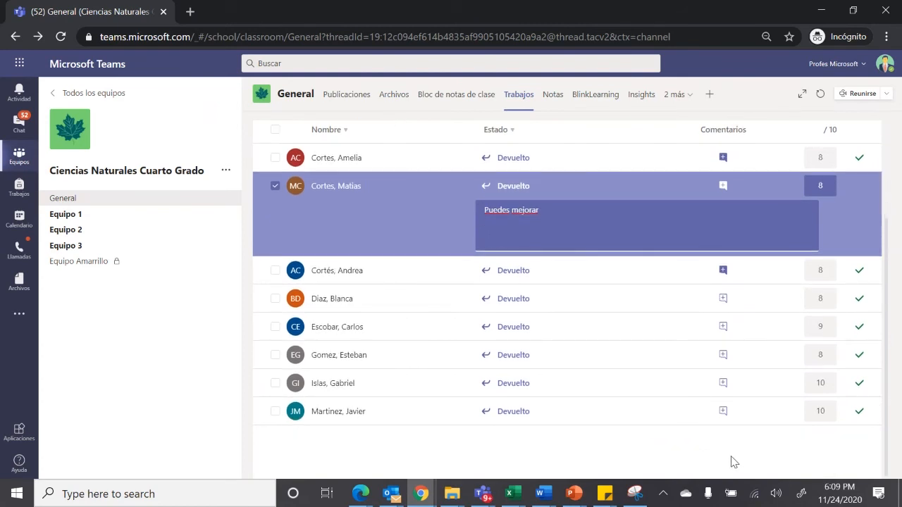
pyautogui.click(725, 187)
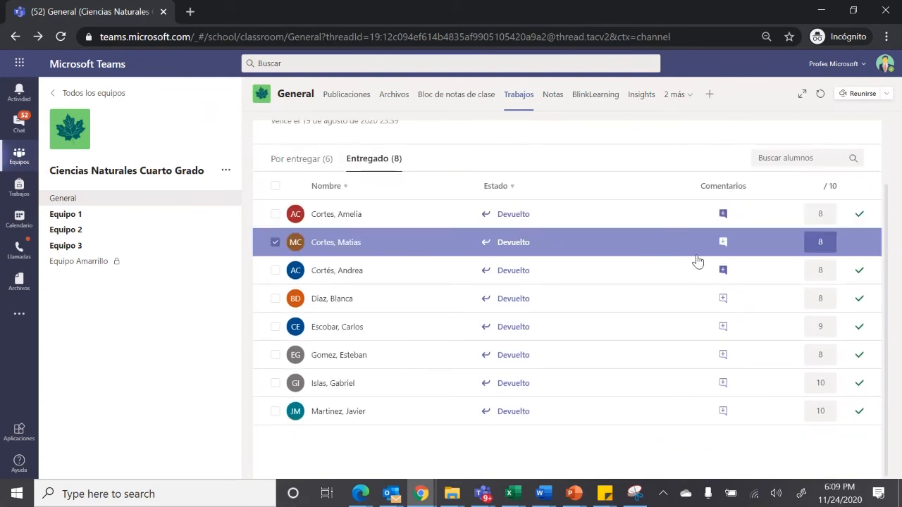
# Open that student's submission, return it with the new comment and go back to the assignment's delivered list
pyautogui.click(516, 245)
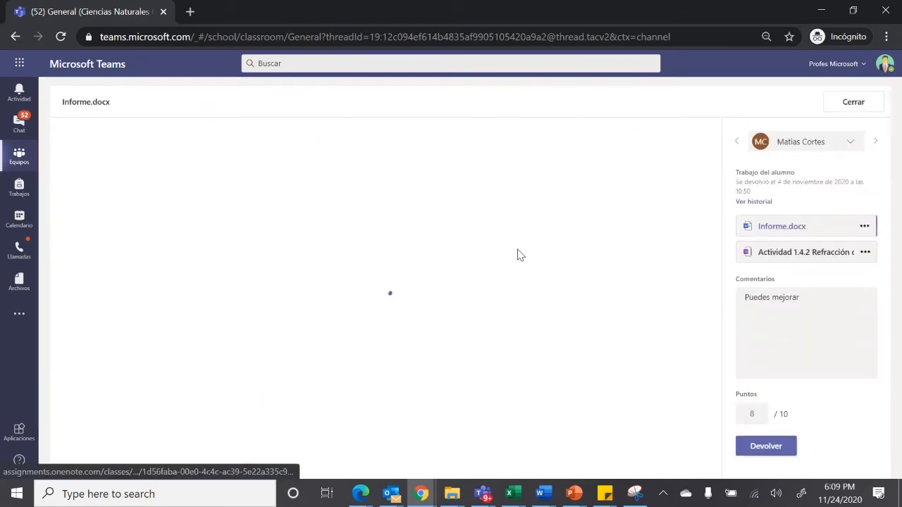
pyautogui.click(775, 449)
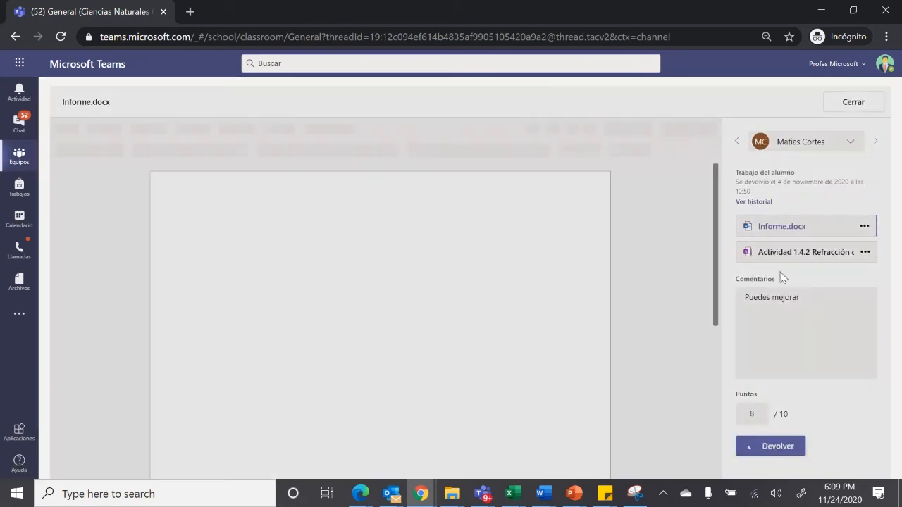
pyautogui.click(853, 102)
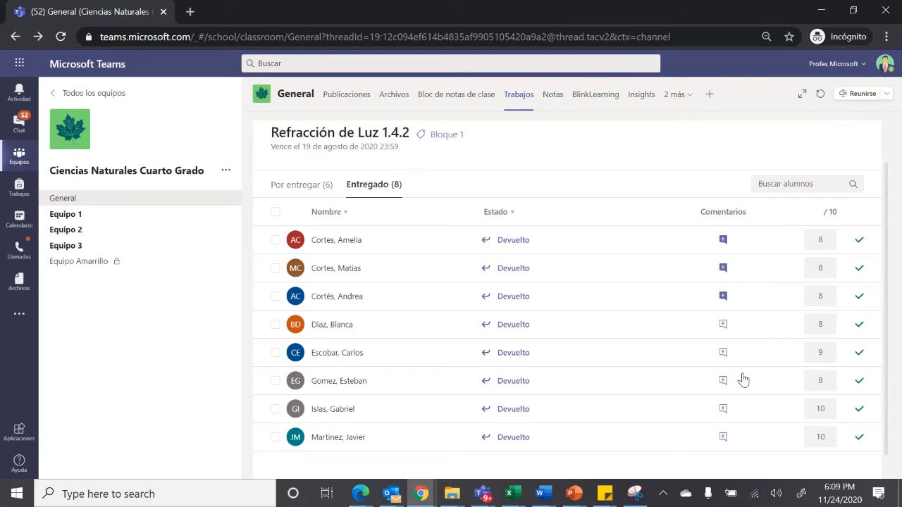
# Open the class gradebook and look through all students' scores across the assignments
pyautogui.click(551, 98)
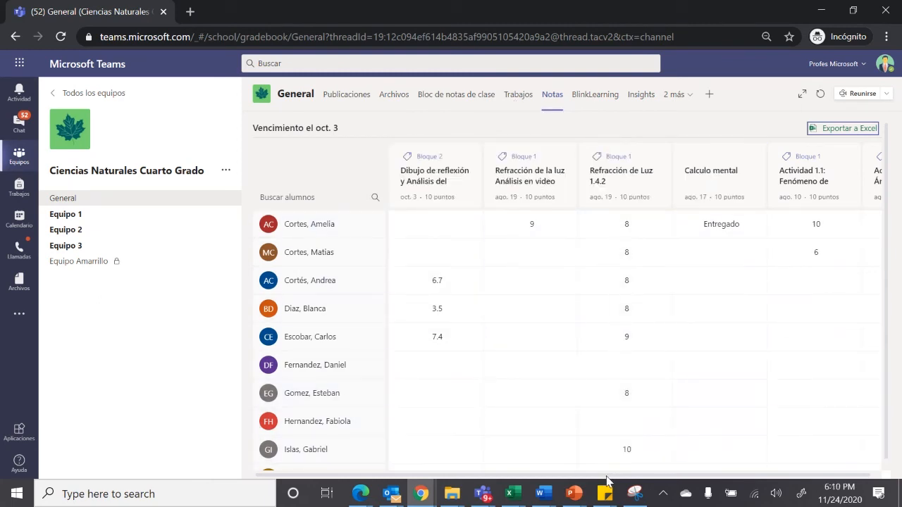
pyautogui.moveTo(606, 477); pyautogui.dragTo(659, 479)
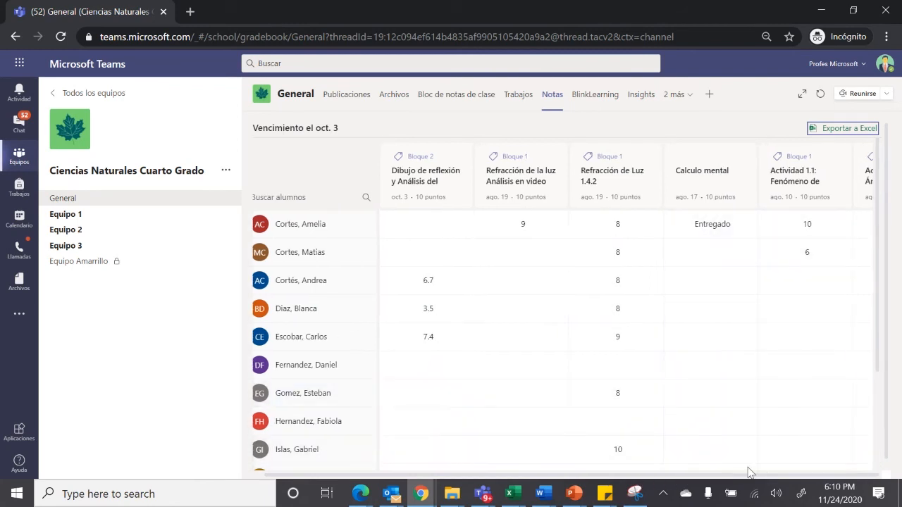
pyautogui.moveTo(878, 284); pyautogui.dragTo(884, 399)
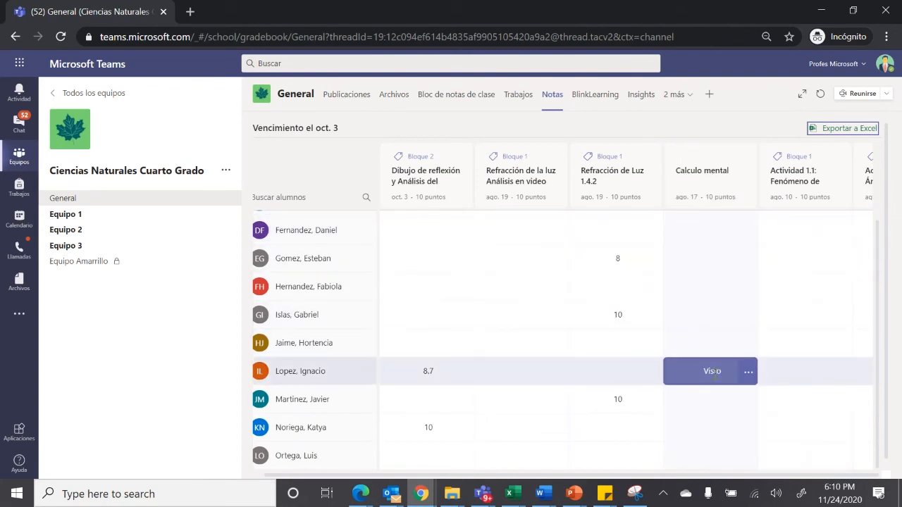
# Open the Calculo mental work marked Visto, give it 0 out of 10, return it and go back to the gradebook
pyautogui.click(747, 372)
pyautogui.click(775, 391)
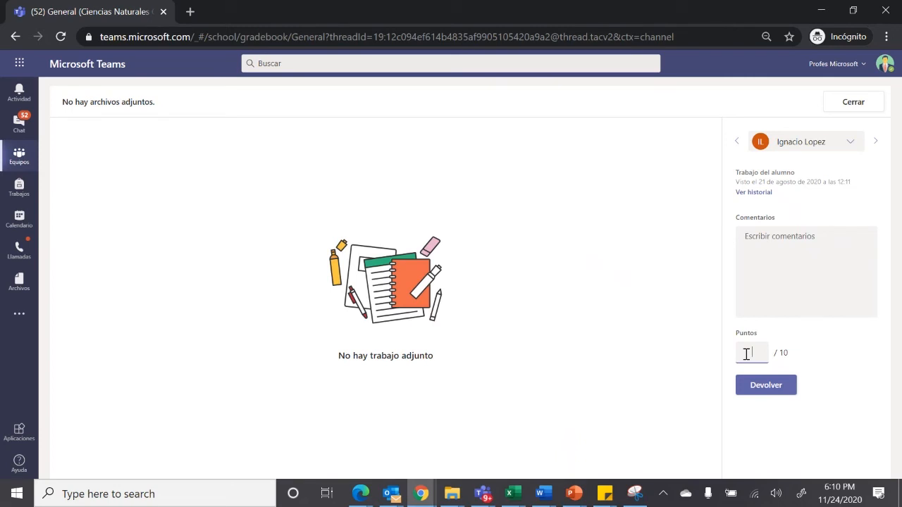
pyautogui.click(749, 384)
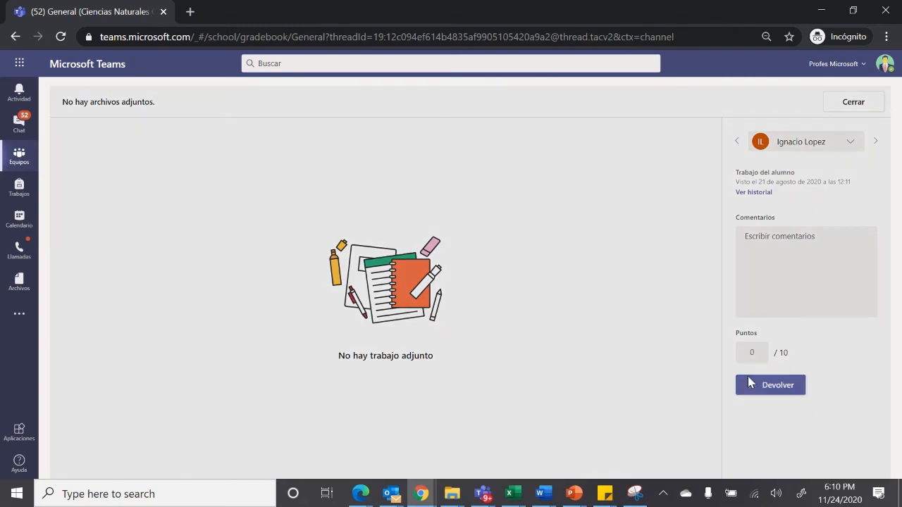
pyautogui.click(858, 106)
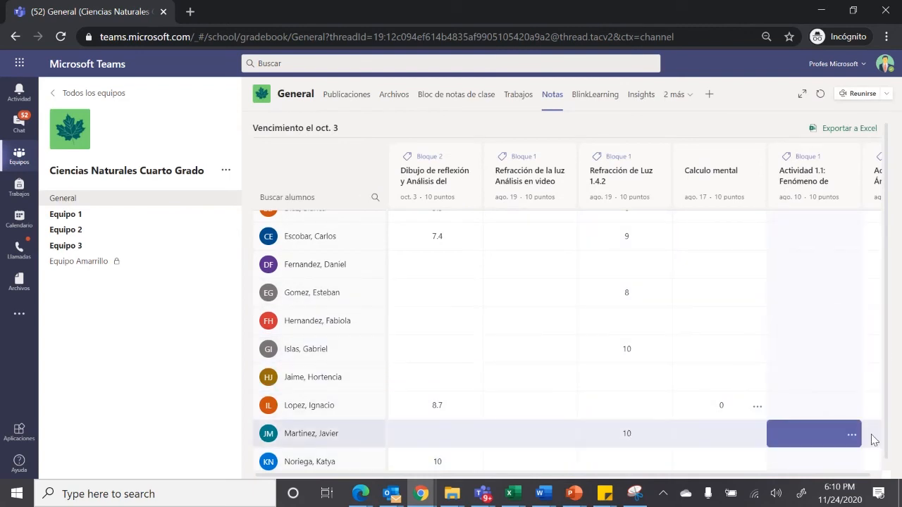
# Open the first student's delivered Calculo mental work and view the podium of its linked Kahoot challenge
pyautogui.scroll(2, 872, 436)
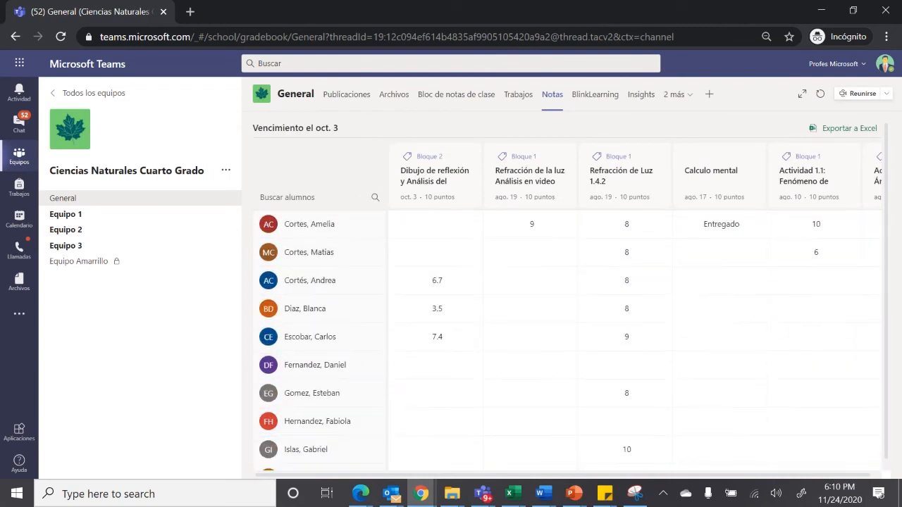
pyautogui.click(758, 227)
pyautogui.click(768, 245)
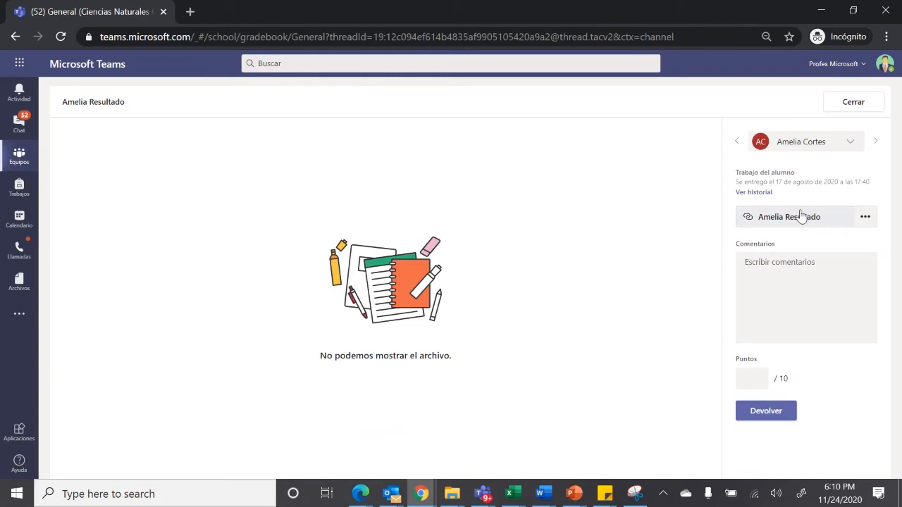
pyautogui.click(801, 216)
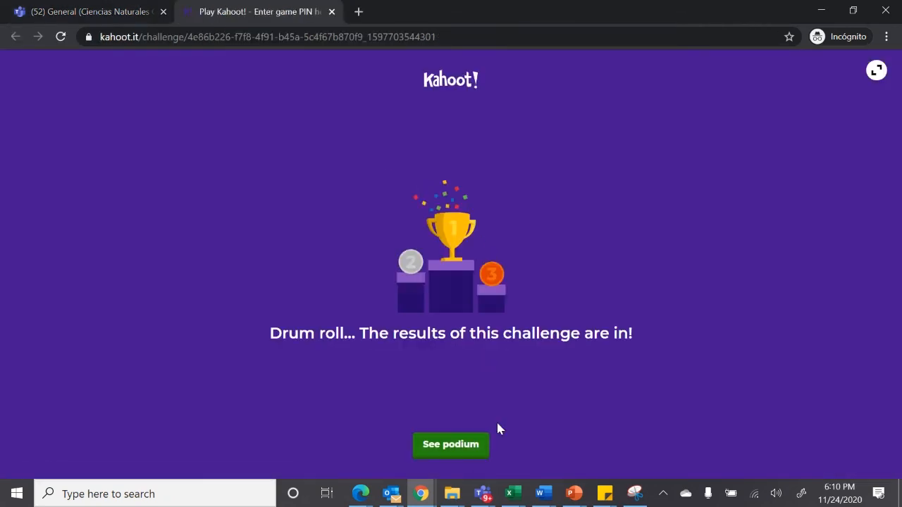
pyautogui.click(464, 447)
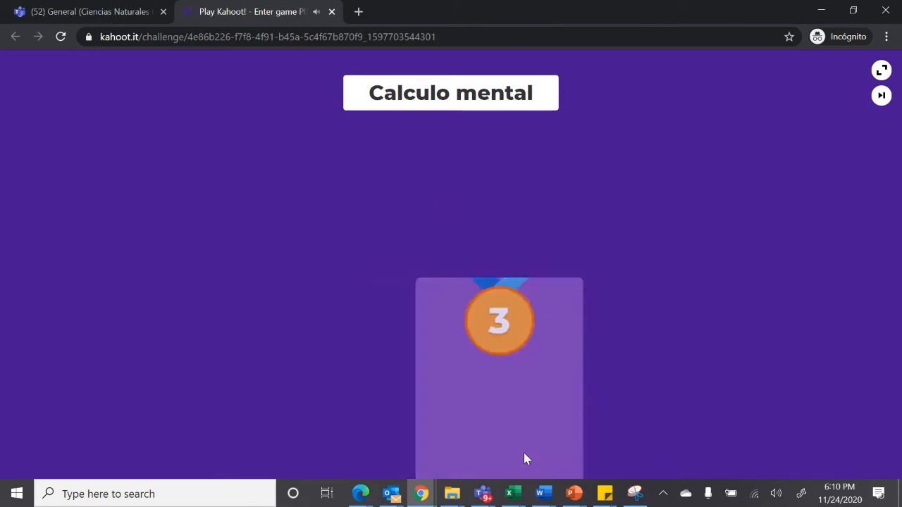
# Switch to the Teams live event window and stop sharing the desktop
pyautogui.moveTo(489, 496)
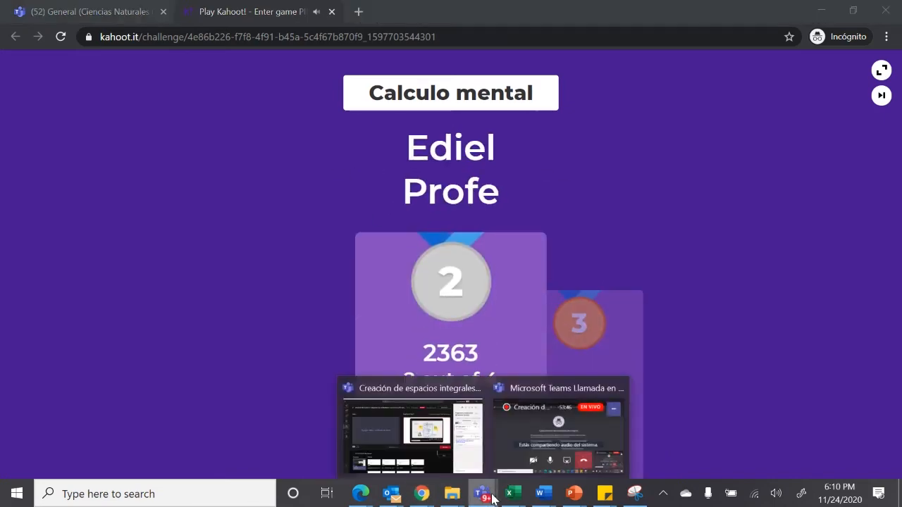
pyautogui.click(425, 451)
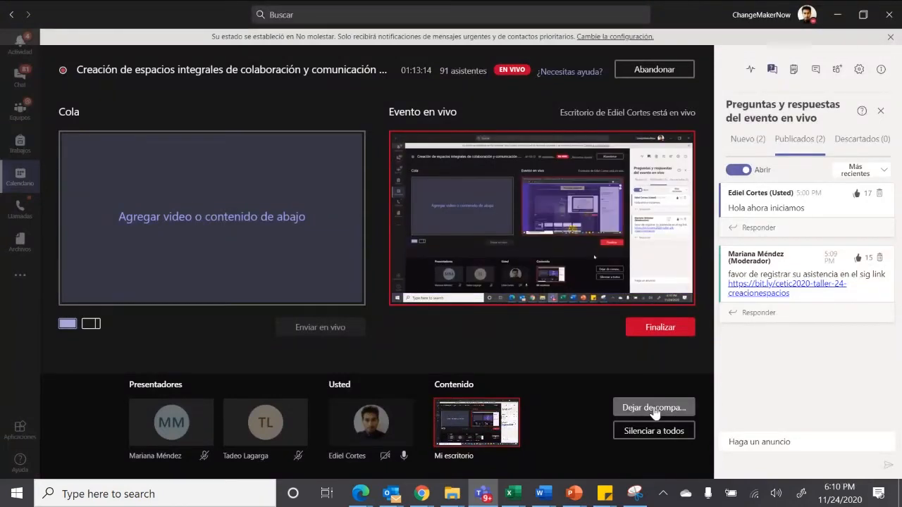
pyautogui.click(653, 408)
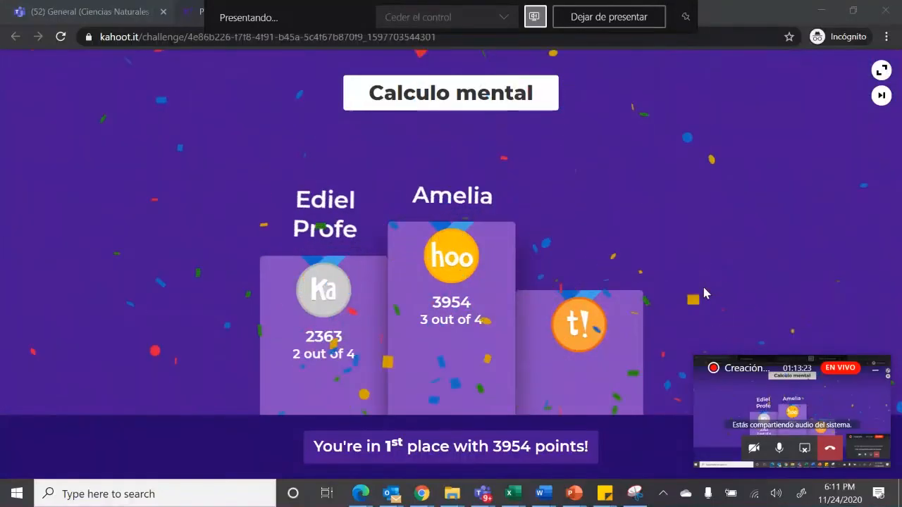
# Lower the computer's system volume while the Kahoot podium is playing
pyautogui.press('XF86AudioLowerVolume')
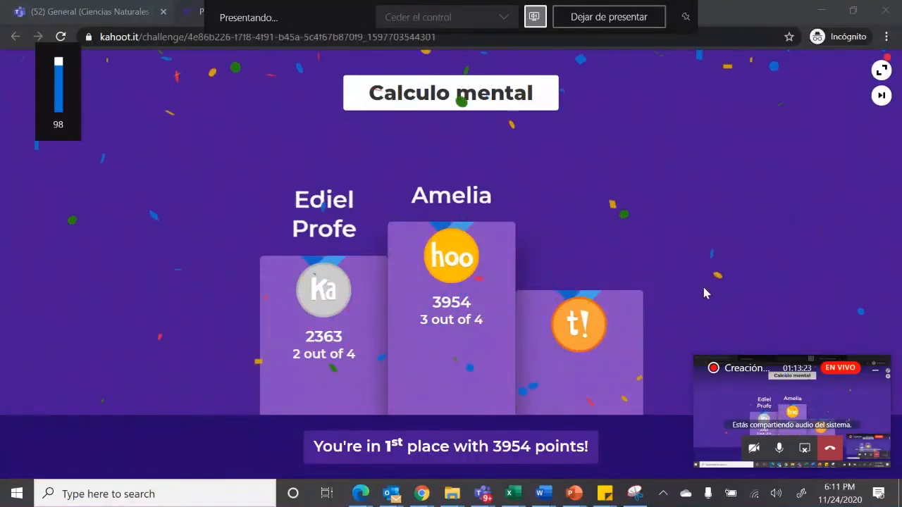
pyautogui.press('XF86AudioLowerVolume')
pyautogui.press('XF86AudioLowerVolume')
pyautogui.press('XF86AudioLowerVolume')
pyautogui.press('XF86AudioLowerVolume')
pyautogui.press('XF86AudioLowerVolume')
pyautogui.press('XF86AudioLowerVolume')
pyautogui.press('XF86AudioLowerVolume')
pyautogui.press('XF86AudioLowerVolume')
pyautogui.press('XF86AudioLowerVolume')
pyautogui.press('XF86AudioLowerVolume')
pyautogui.press('XF86AudioLowerVolume')
pyautogui.press('XF86AudioLowerVolume')
pyautogui.press('XF86AudioLowerVolume')
pyautogui.press('XF86AudioLowerVolume')
pyautogui.press('XF86AudioLowerVolume')
pyautogui.press('XF86AudioLowerVolume')
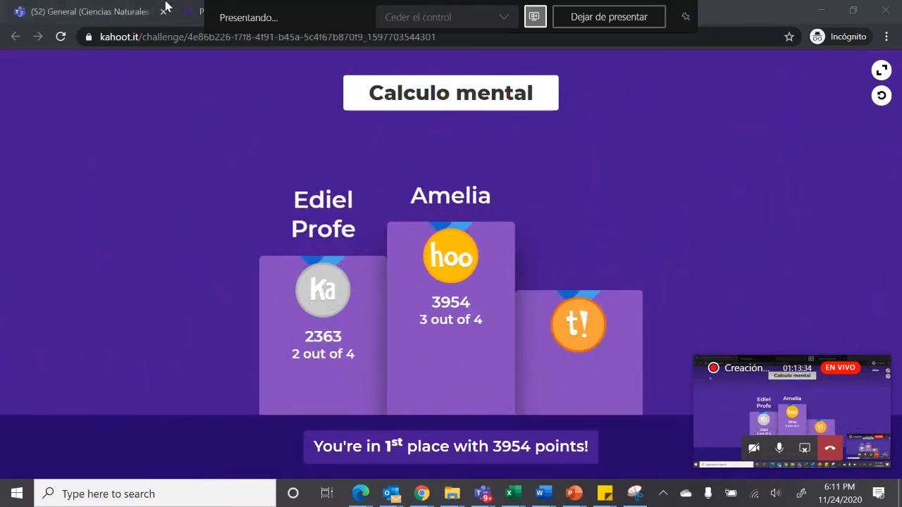
# Close the Kahoot results and the submission, and reopen the first student's Calculo mental work from the gradebook
pyautogui.click(331, 12)
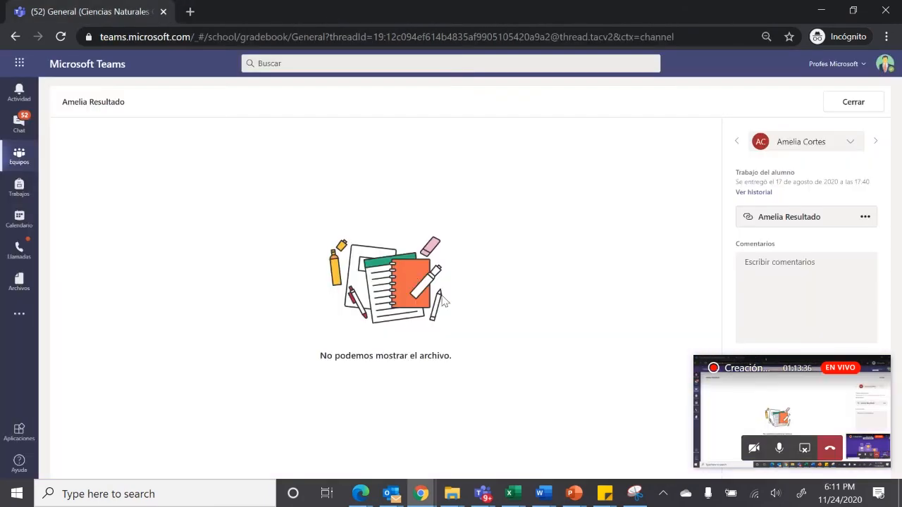
pyautogui.click(853, 103)
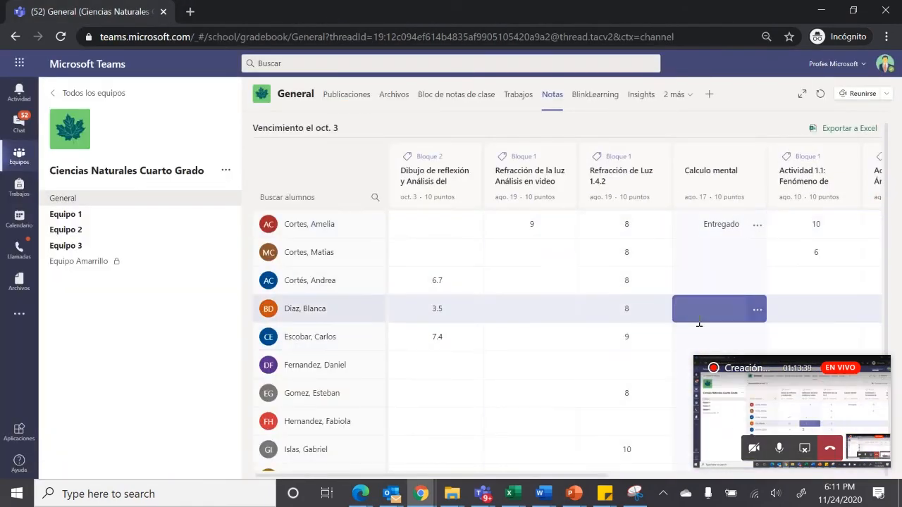
pyautogui.click(730, 224)
pyautogui.click(757, 224)
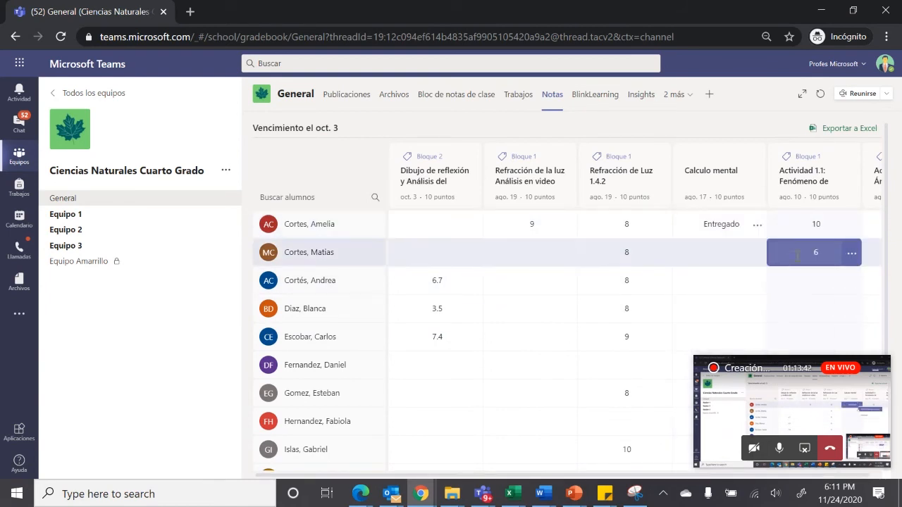
pyautogui.click(757, 224)
pyautogui.click(801, 244)
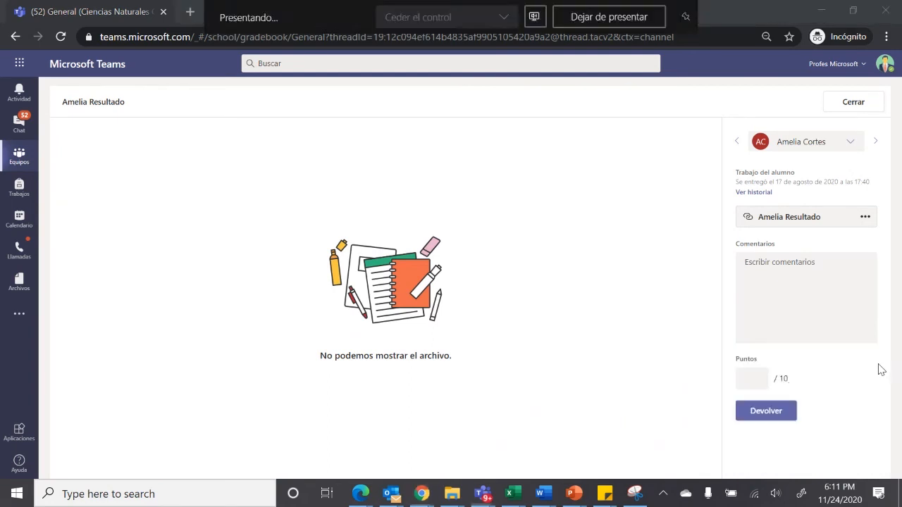
# Grade the student's Calculo mental work with 10 points, return it, and close the submission
pyautogui.click(754, 375)
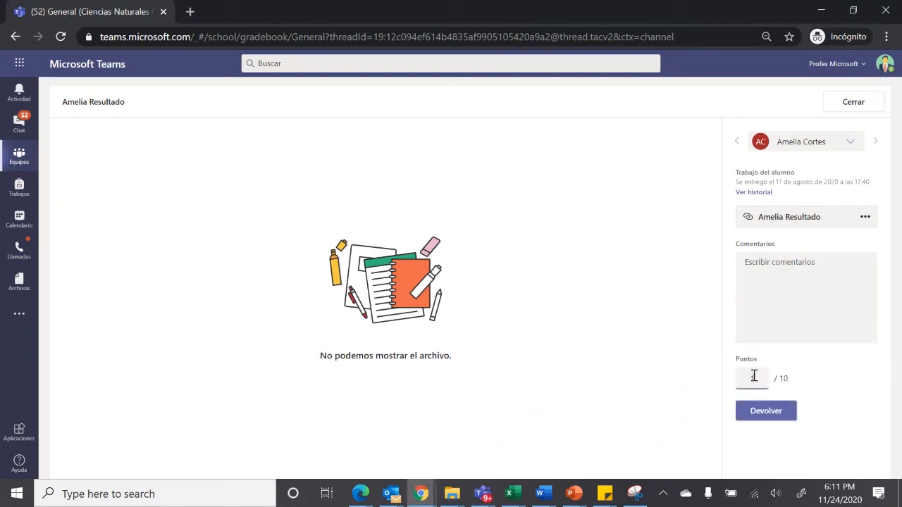
pyautogui.write('10')
pyautogui.click(765, 410)
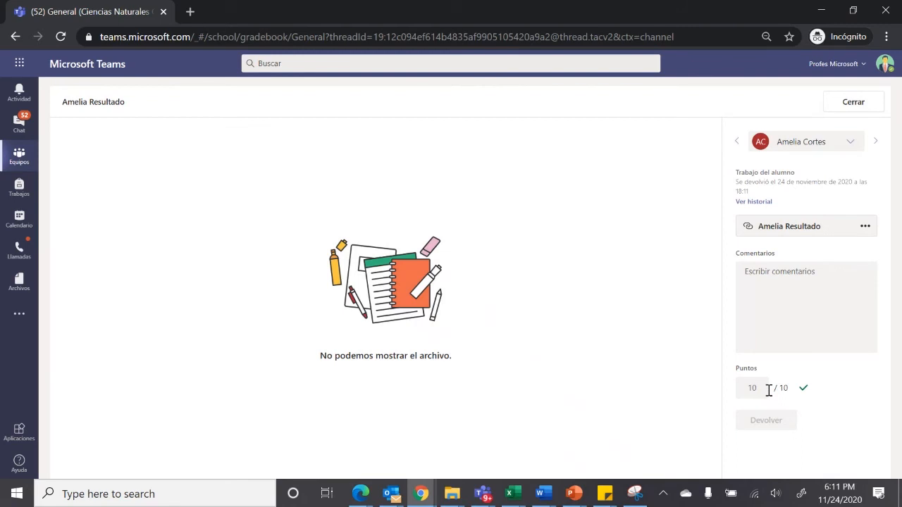
pyautogui.click(853, 103)
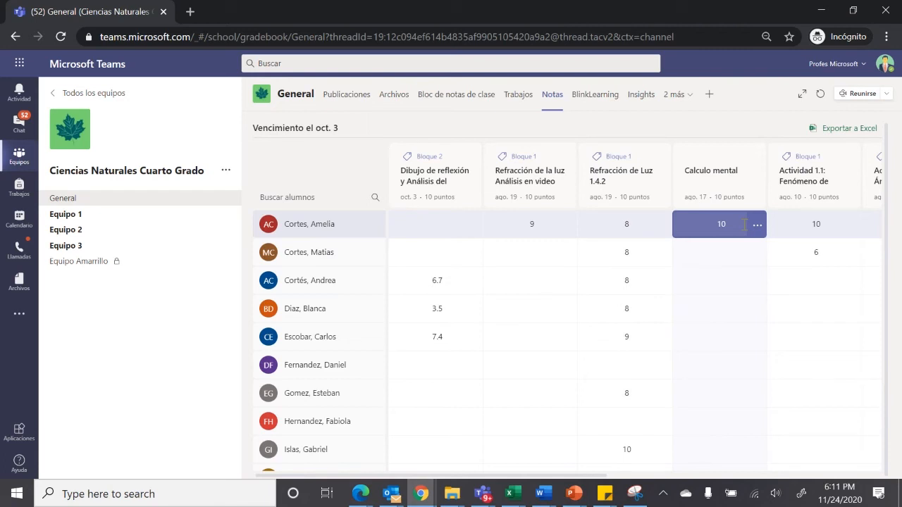
# View the General channel's BlinkLearning page and its Actividades de seguimiento task board
pyautogui.click(597, 106)
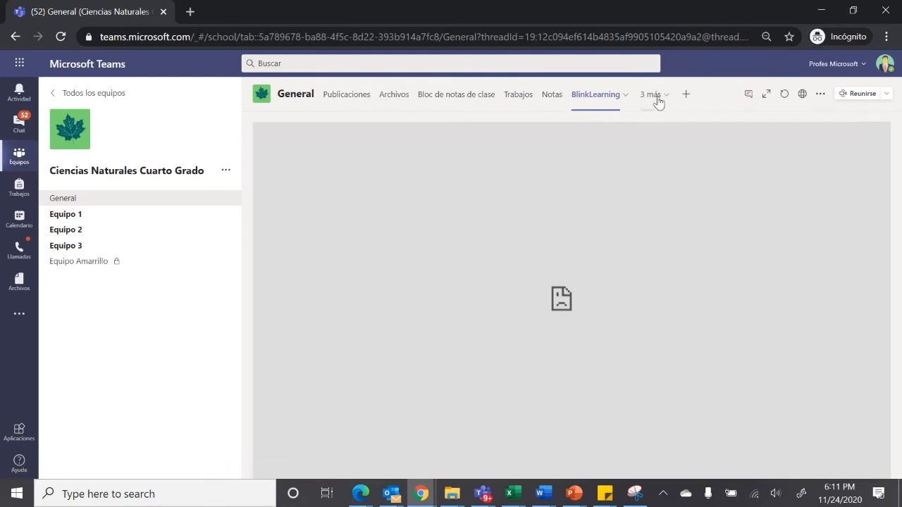
pyautogui.click(650, 105)
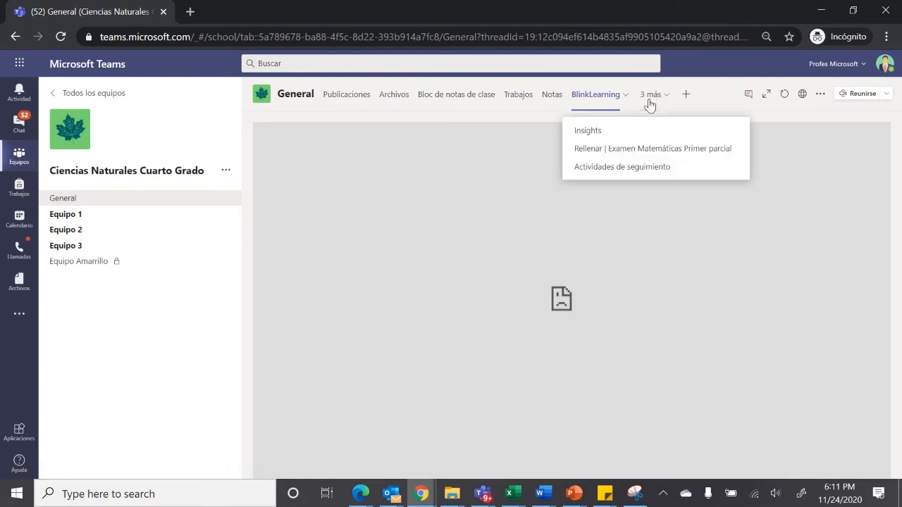
pyautogui.click(626, 171)
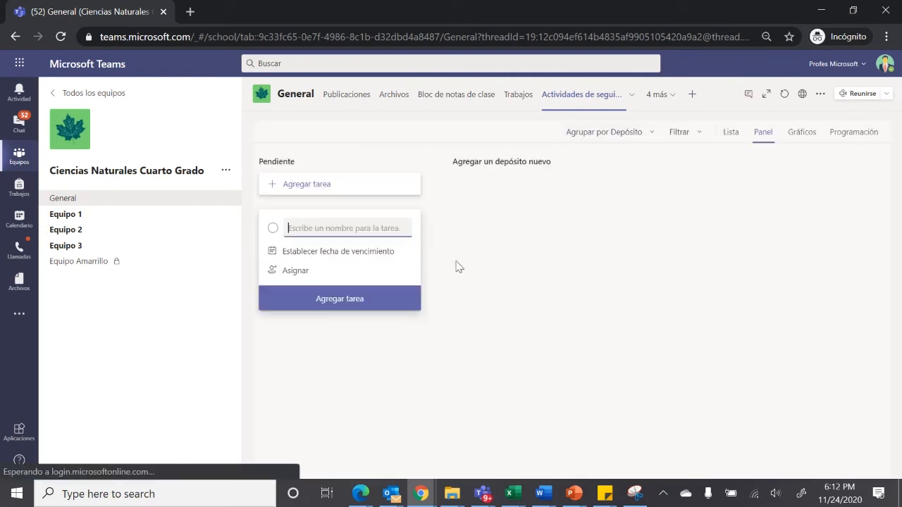
# Open the channel's Insights, check the assignment status report, and return to the overview
pyautogui.click(665, 102)
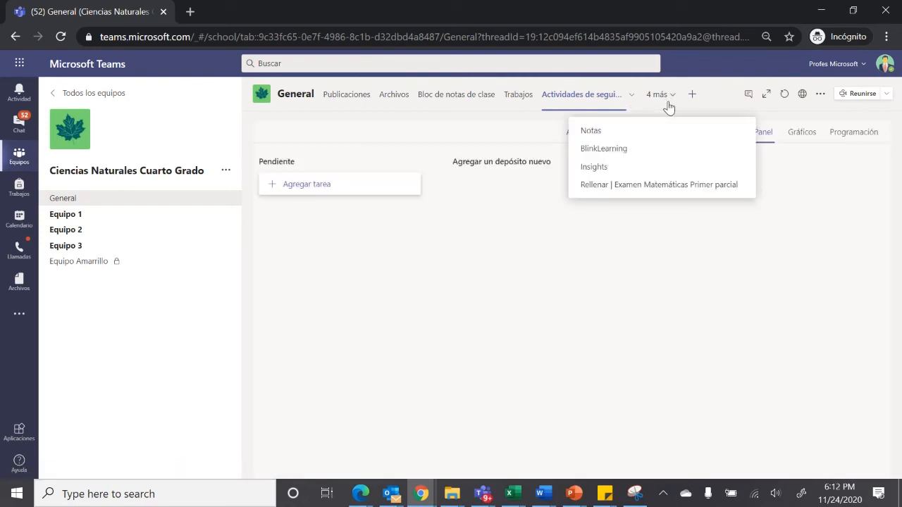
pyautogui.click(620, 170)
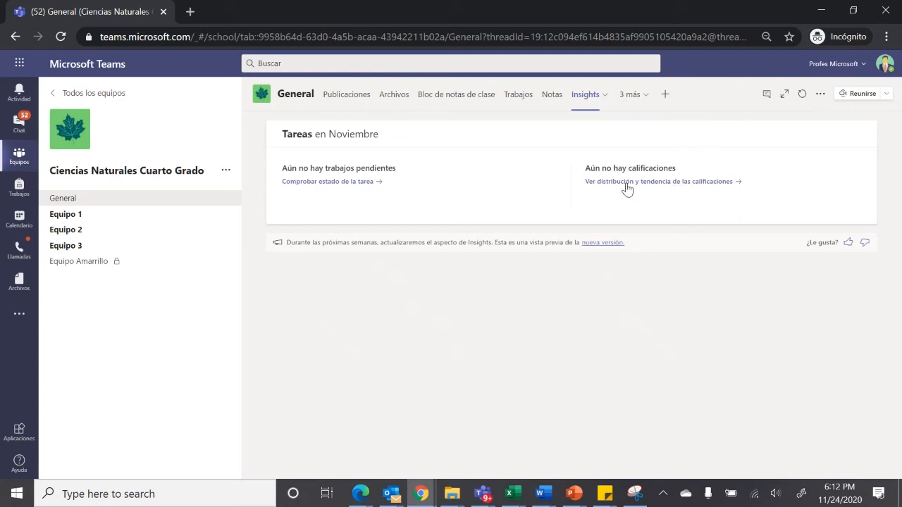
pyautogui.click(375, 186)
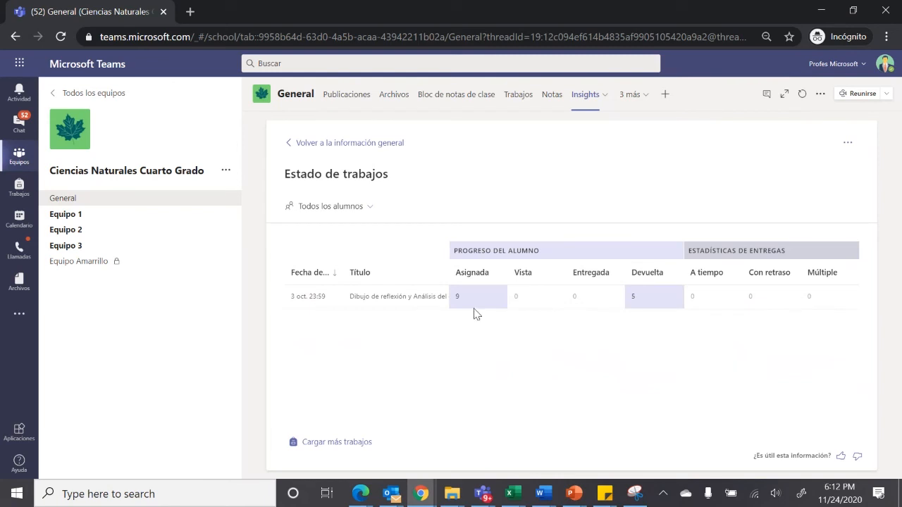
pyautogui.click(293, 150)
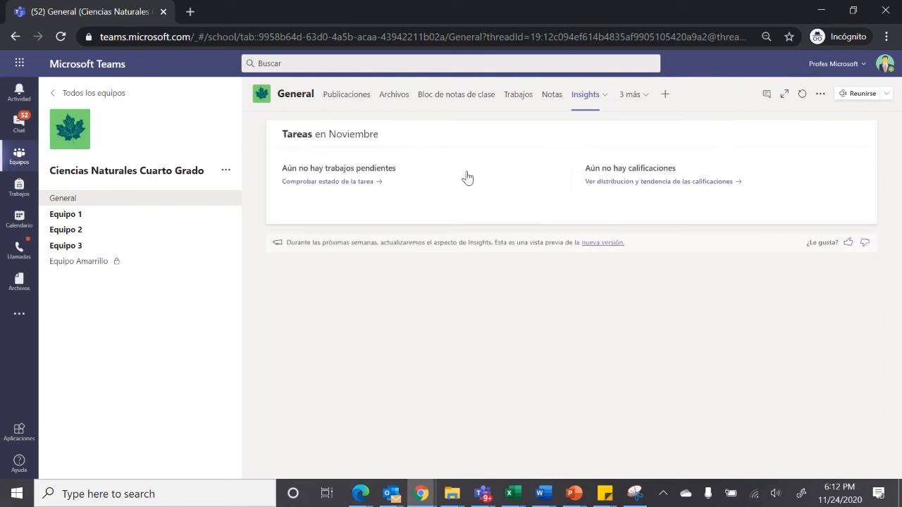
# Open the grade distribution and trend report in Insights and set its period to Todos los tiempos
pyautogui.click(669, 181)
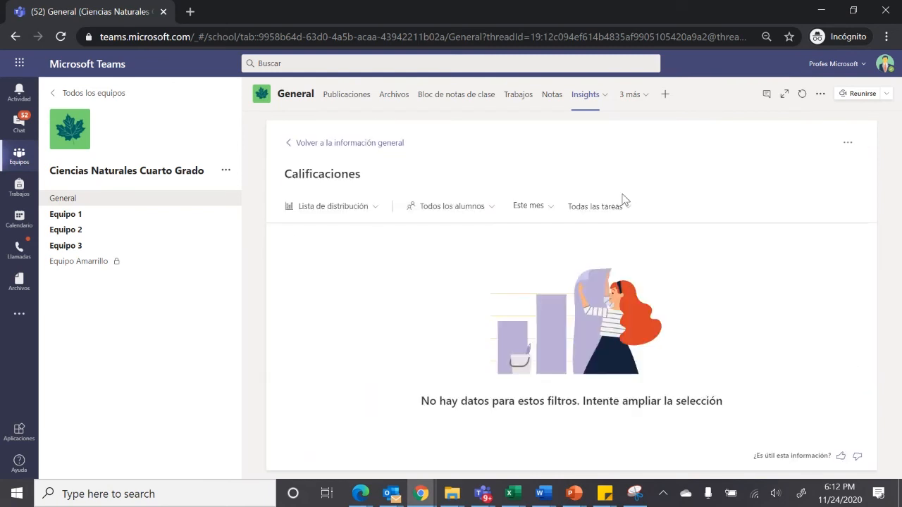
pyautogui.click(553, 207)
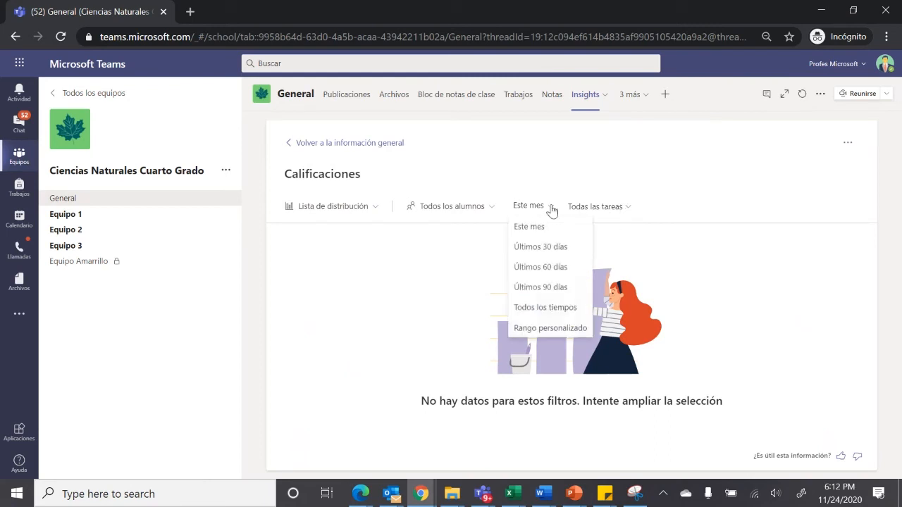
pyautogui.click(551, 311)
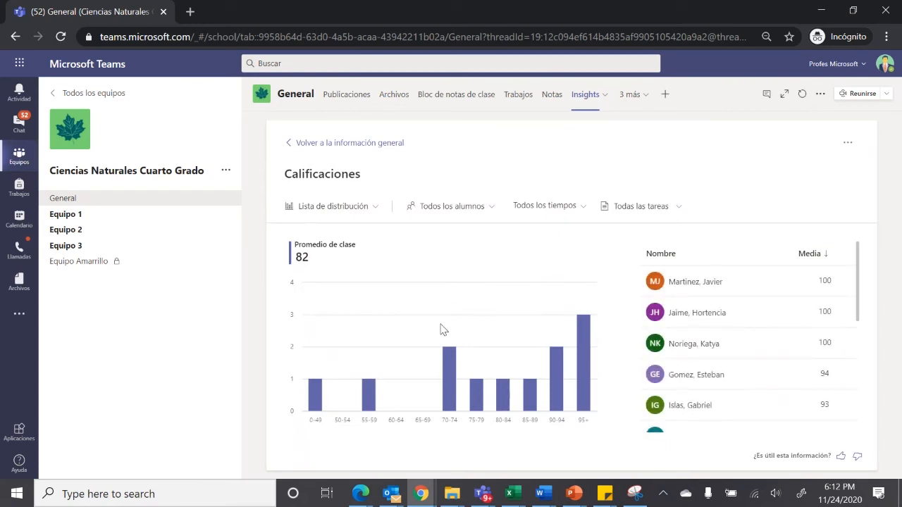
# Examine the lowest and highest ranges in the grade chart and read the student averages through the end of the list
pyautogui.moveTo(315, 407)
pyautogui.moveTo(589, 355)
pyautogui.moveTo(860, 284); pyautogui.dragTo(858, 437)
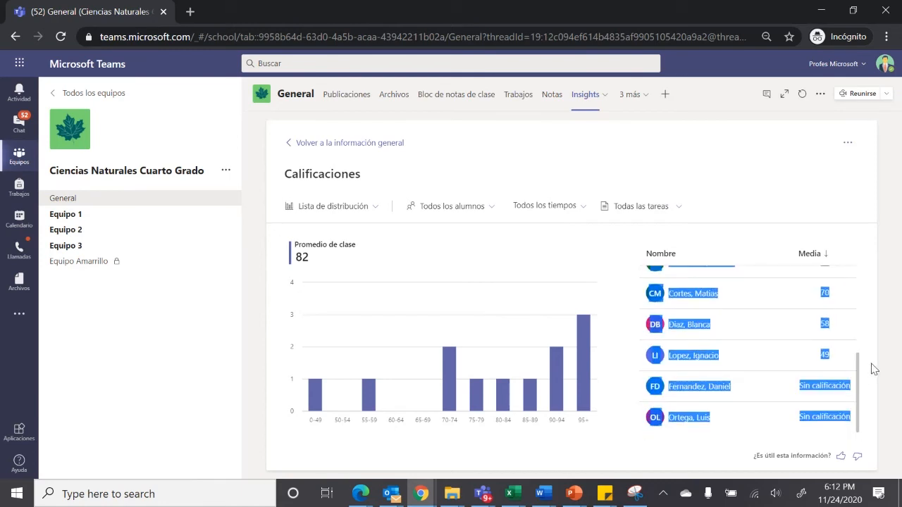
pyautogui.click(873, 368)
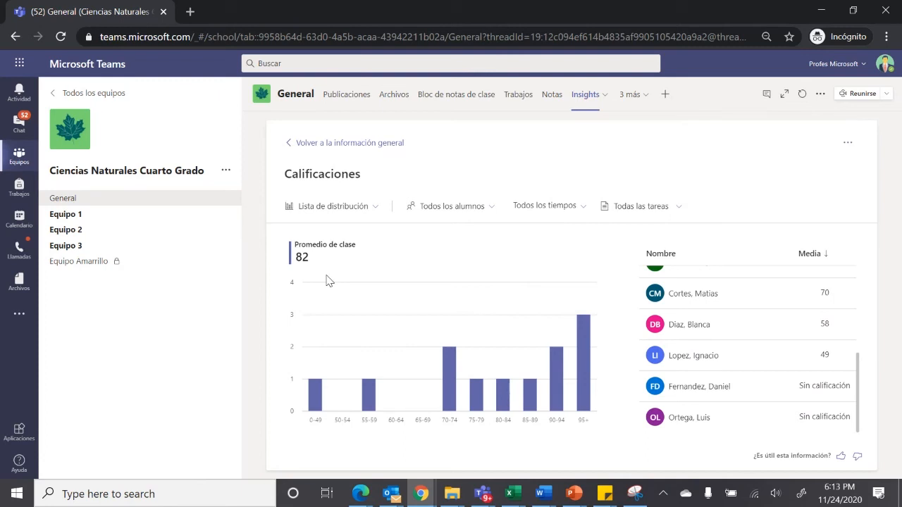
# Check which students fall in the grade ranges from 70-74 up to 95+, ending with 70-74 selected
pyautogui.click(445, 392)
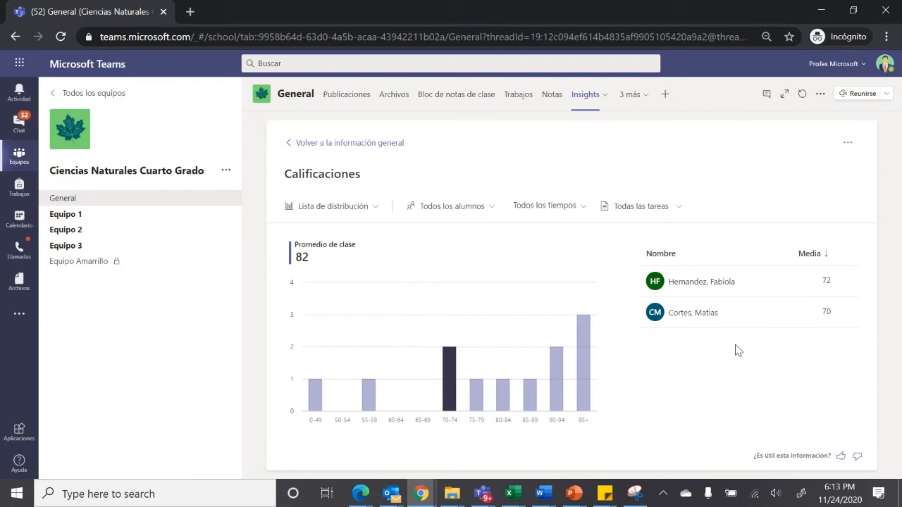
pyautogui.click(531, 399)
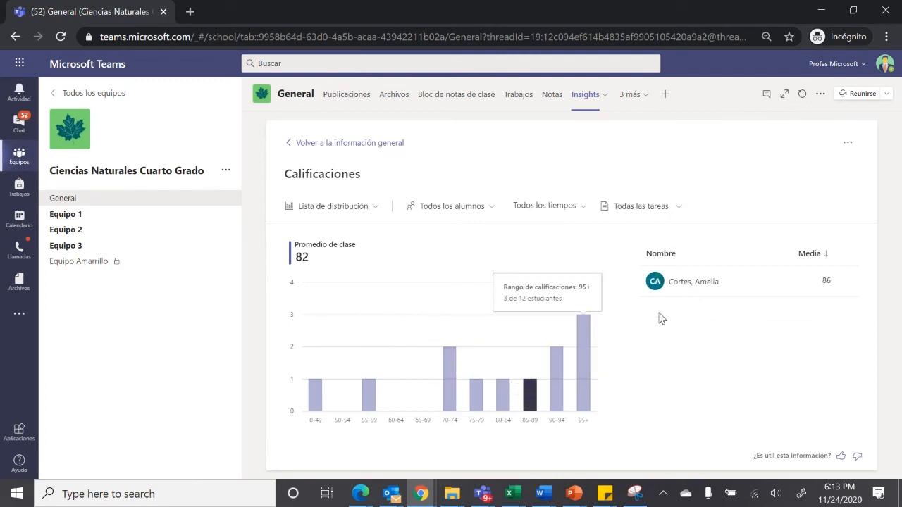
pyautogui.click(559, 380)
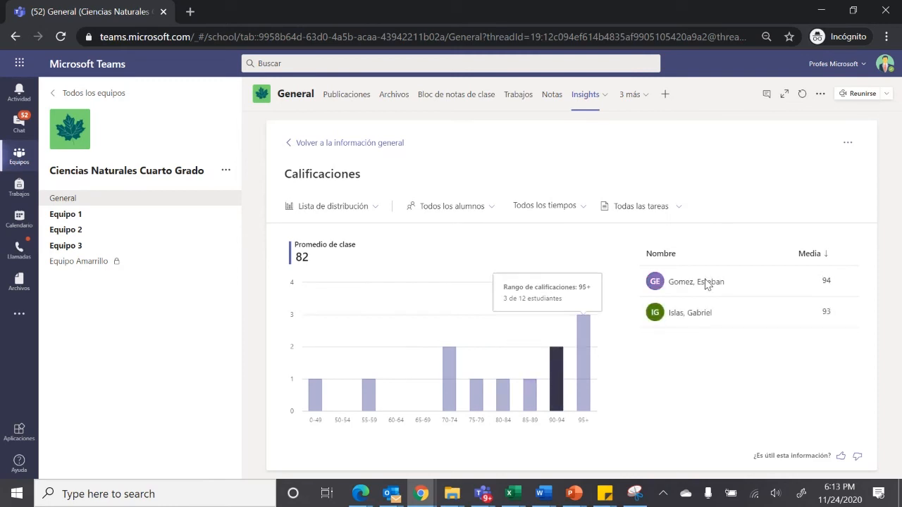
pyautogui.click(585, 387)
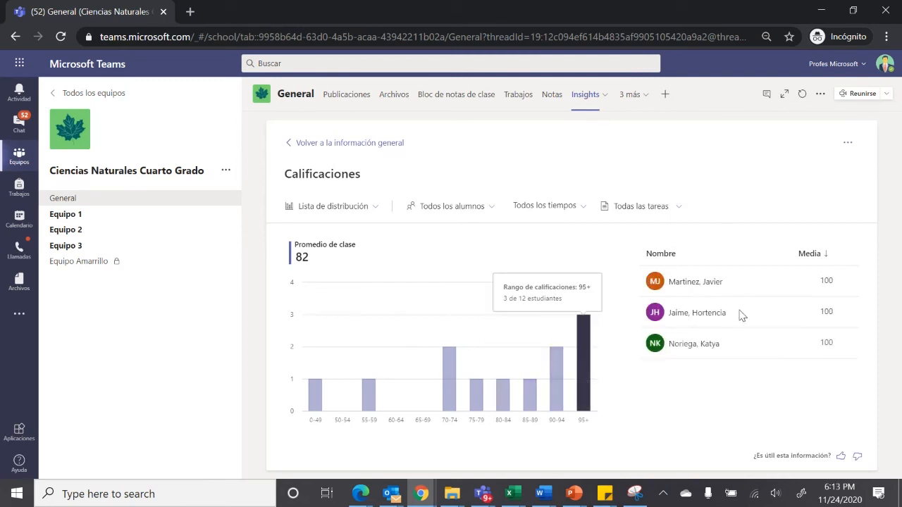
pyautogui.click(501, 398)
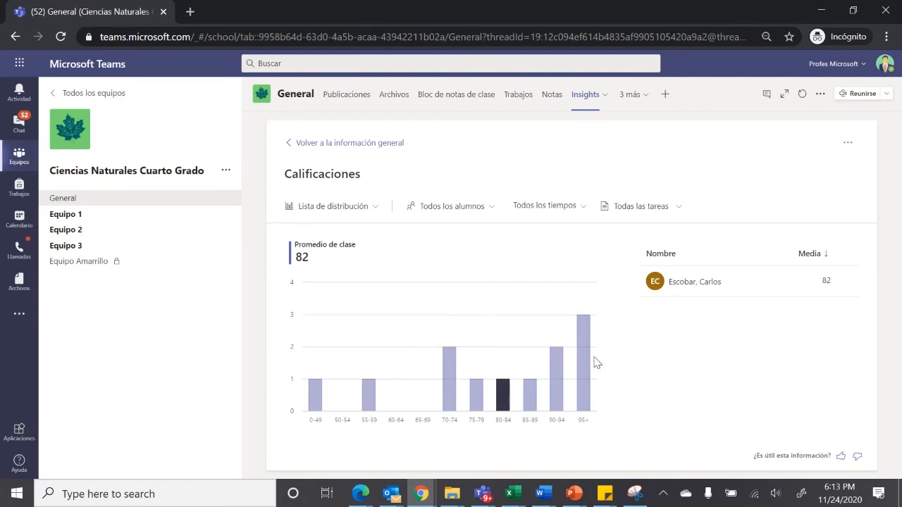
pyautogui.click(475, 406)
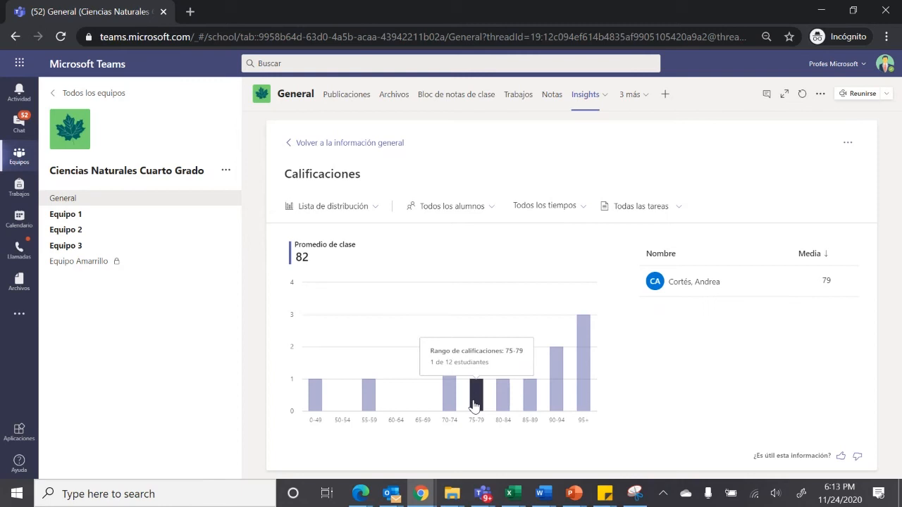
pyautogui.click(449, 407)
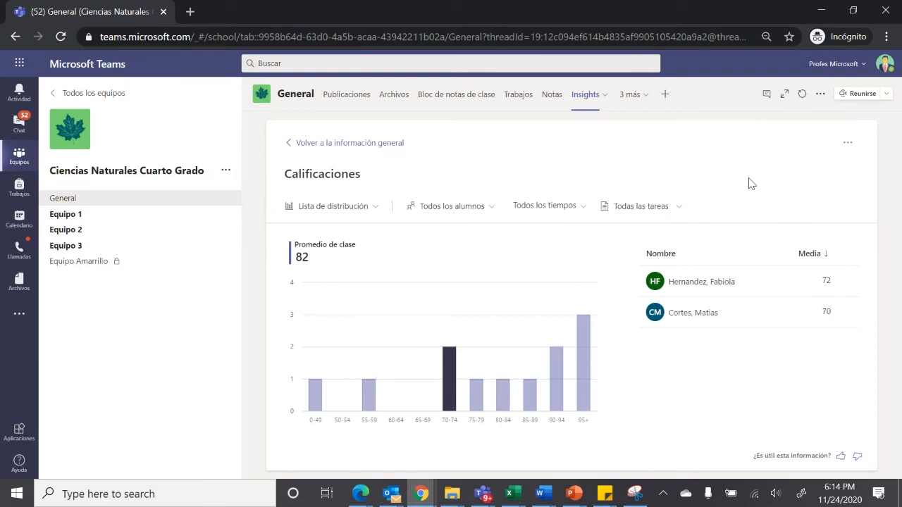
# Open the additional options of the Calificaciones report
pyautogui.click(849, 142)
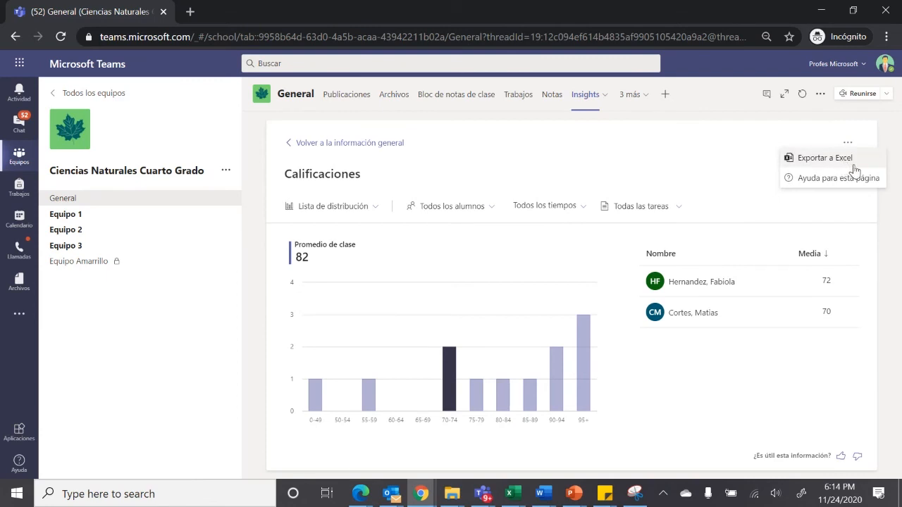
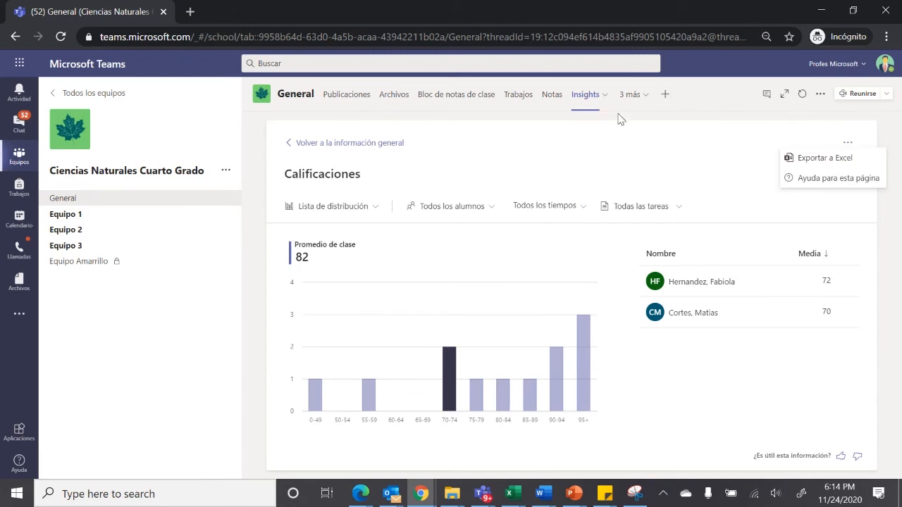
# Start adding a Flipgrid tab to the General channel and log in to Flipgrid as an educator with the Microsoft account
pyautogui.click(661, 99)
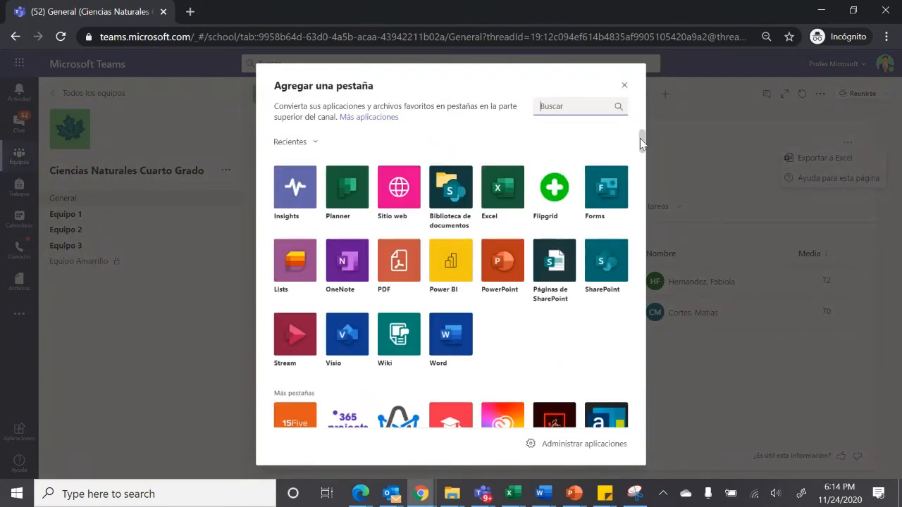
pyautogui.click(557, 191)
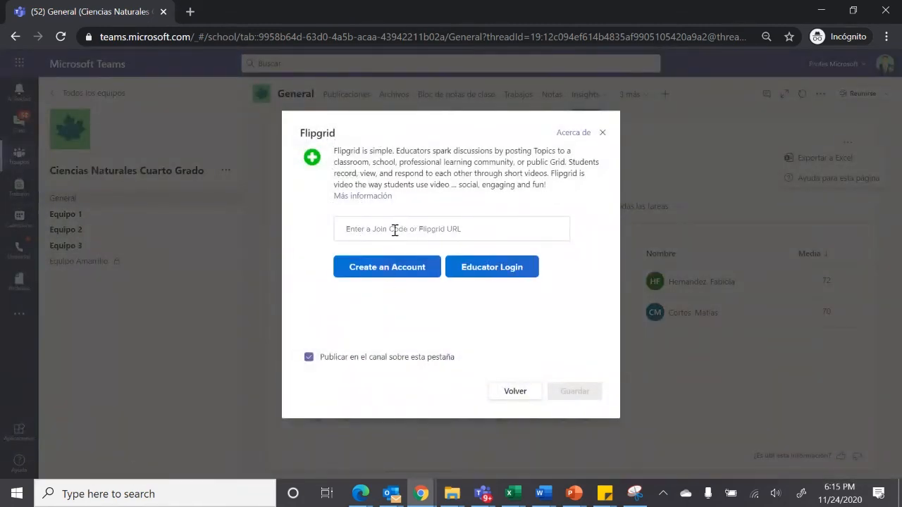
pyautogui.click(478, 265)
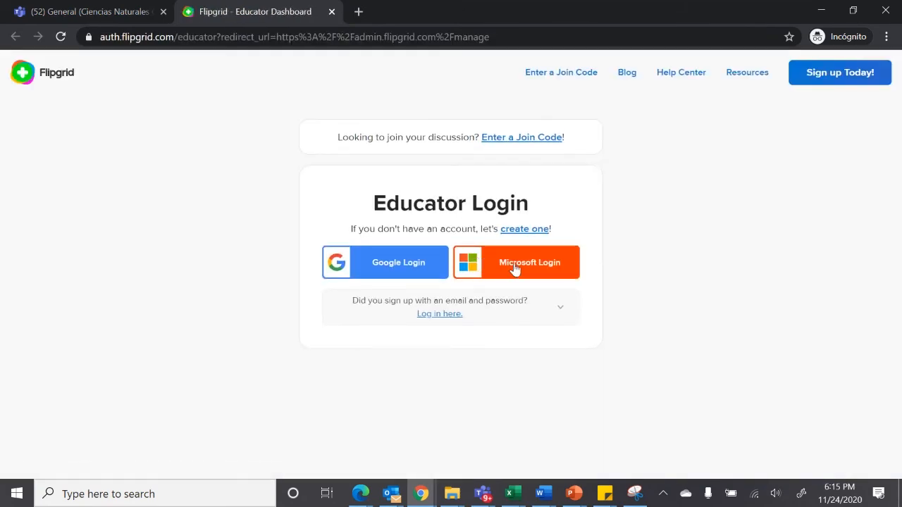
pyautogui.click(514, 268)
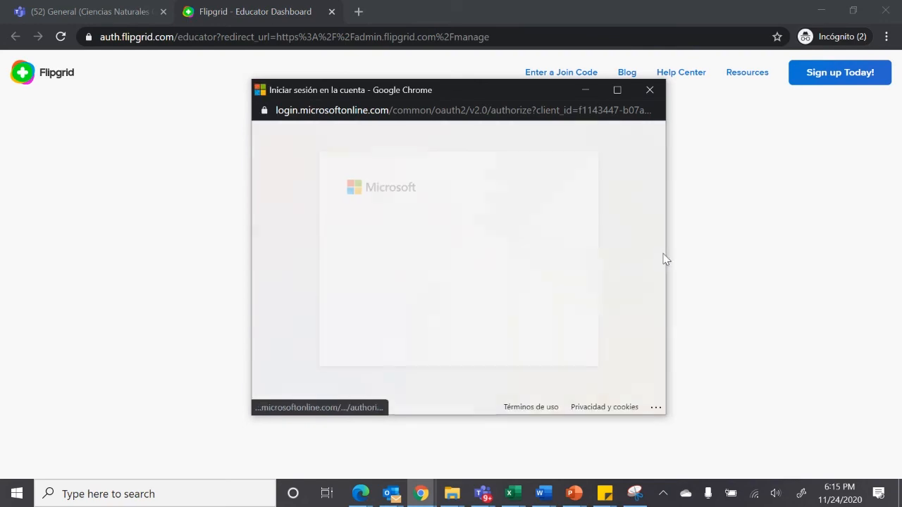
pyautogui.click(414, 256)
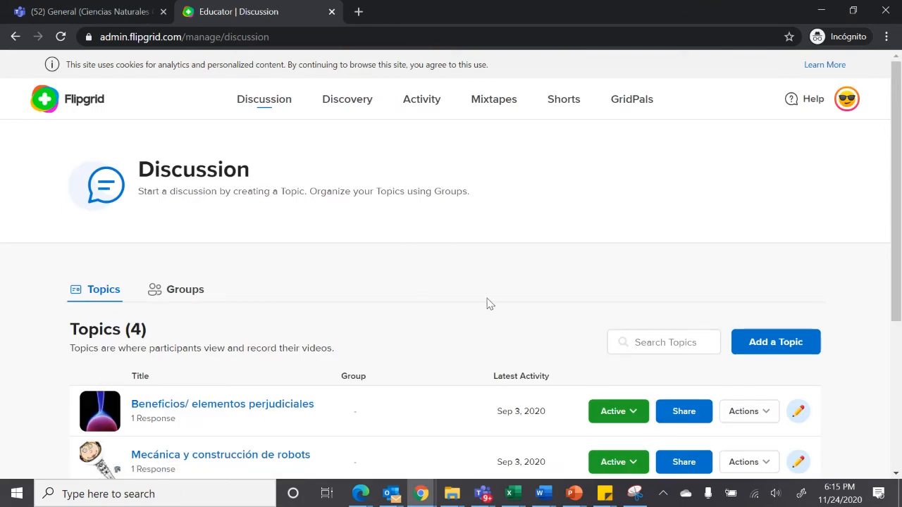
# Open the topic Beneficios/ elementos perjudiciales and play the student's video response
pyautogui.moveTo(896, 205); pyautogui.dragTo(892, 345)
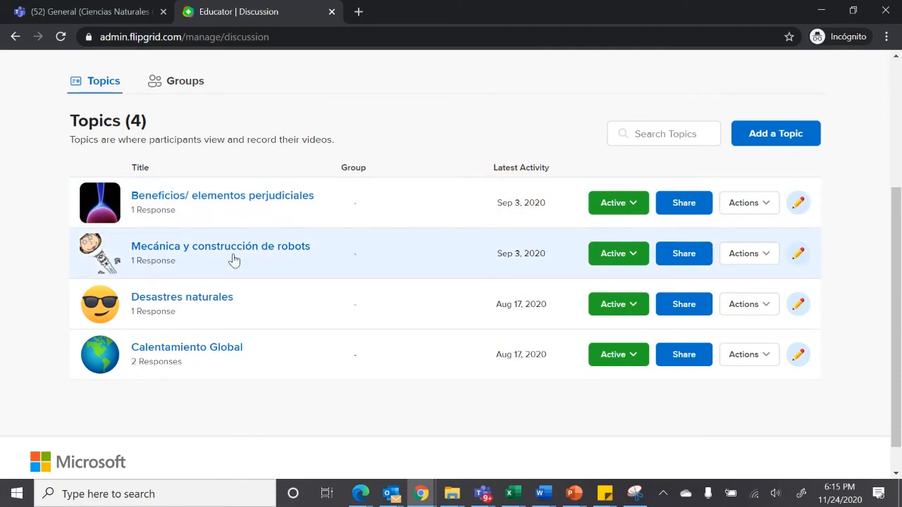
pyautogui.click(217, 201)
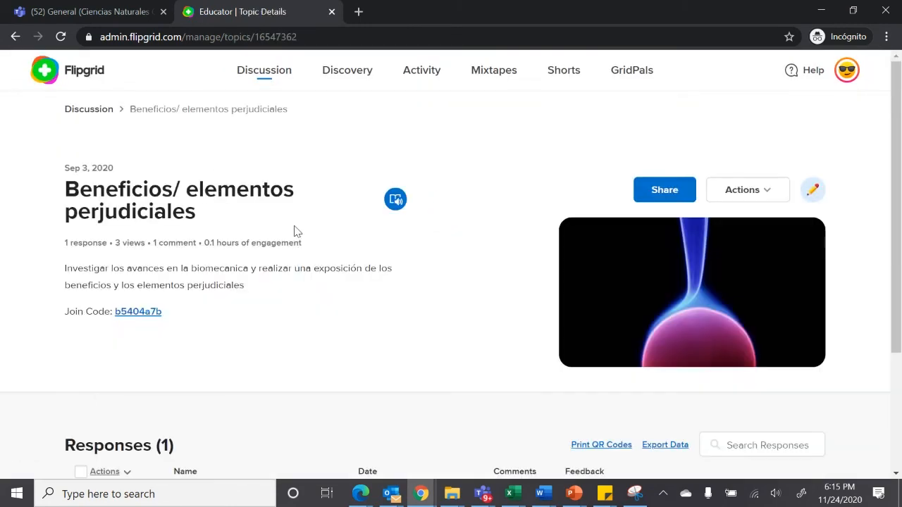
pyautogui.moveTo(895, 177); pyautogui.dragTo(895, 304)
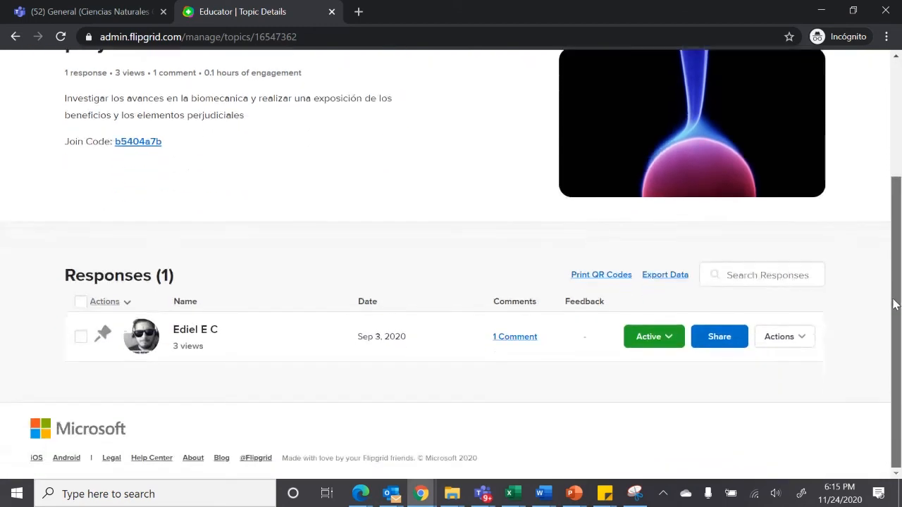
pyautogui.click(196, 343)
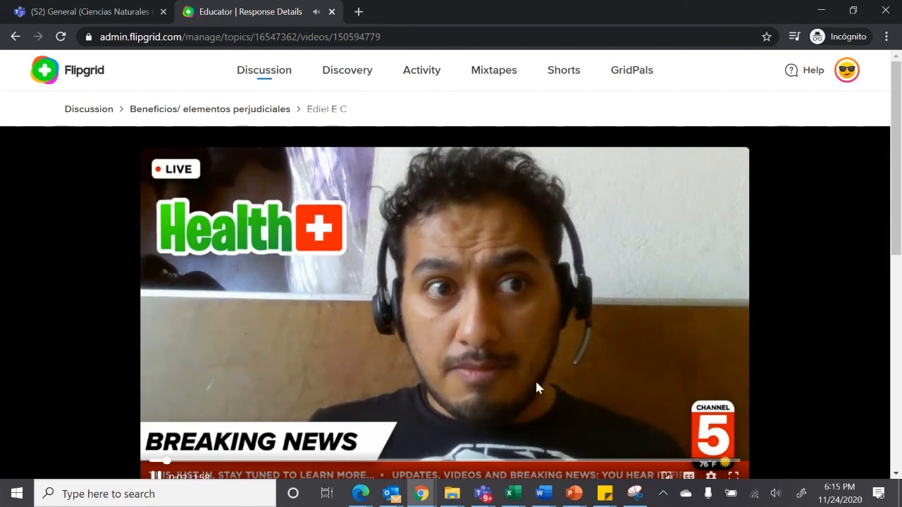
# Skip ahead in the response video, pause it and set the playback position to 0:46
pyautogui.scroll(-1, 900, 159)
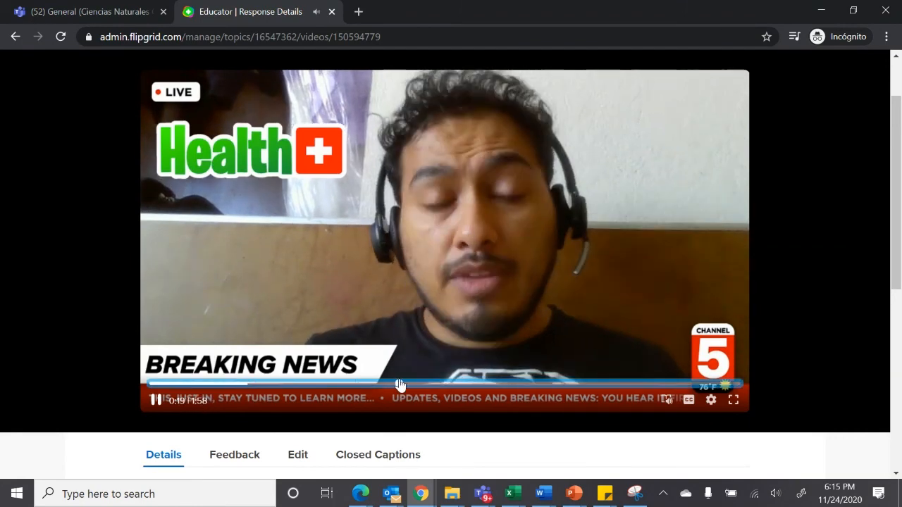
pyautogui.click(399, 384)
pyautogui.click(157, 400)
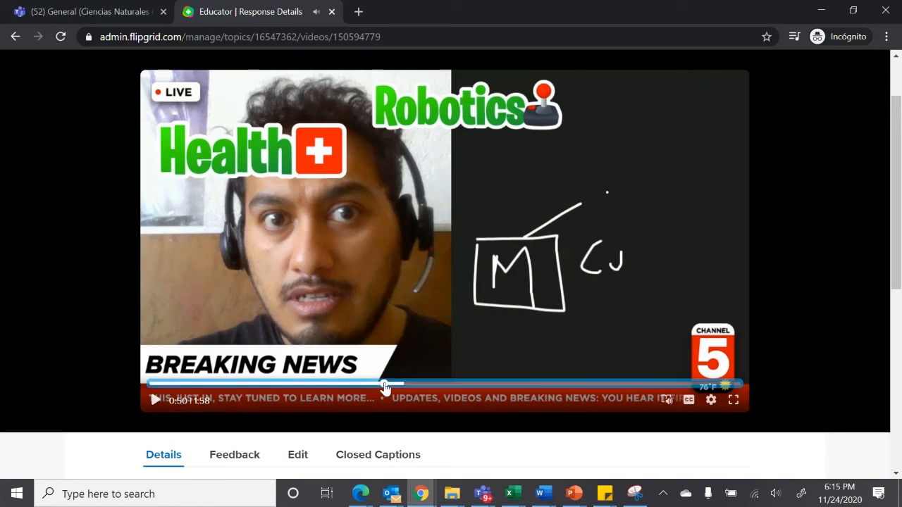
pyautogui.click(383, 384)
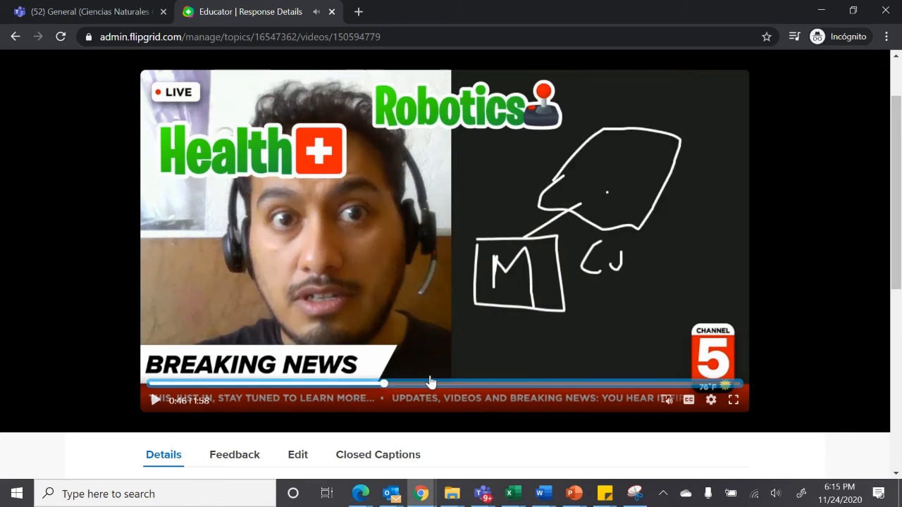
# Read through the video's transcript in the Immersive Reader and return to the response
pyautogui.click(663, 399)
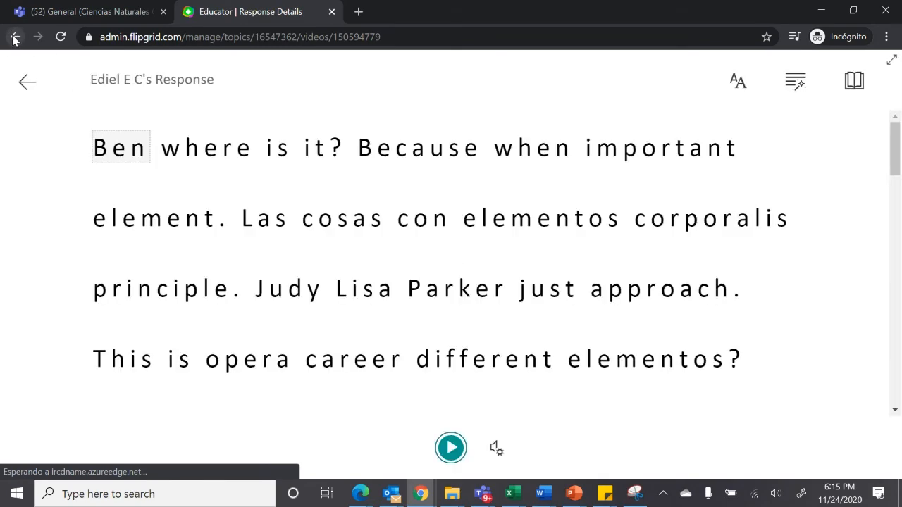
pyautogui.moveTo(897, 157); pyautogui.dragTo(862, 362)
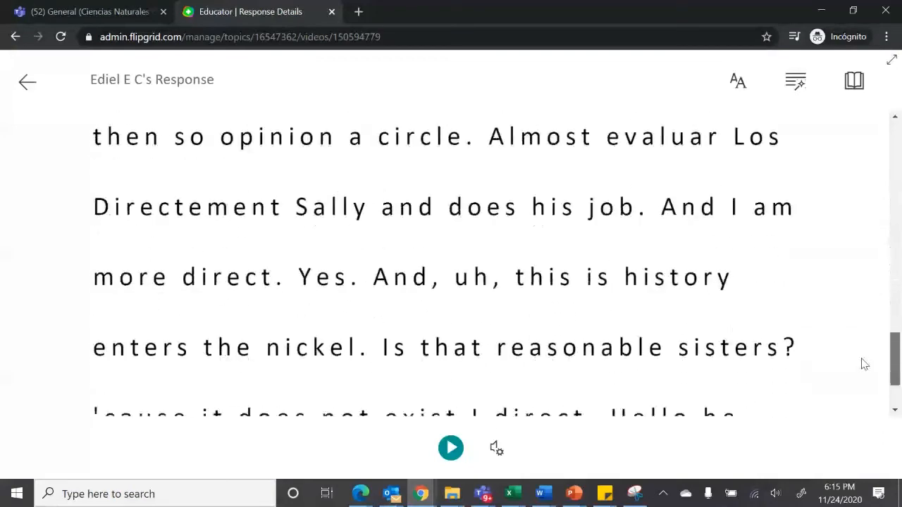
pyautogui.click(26, 81)
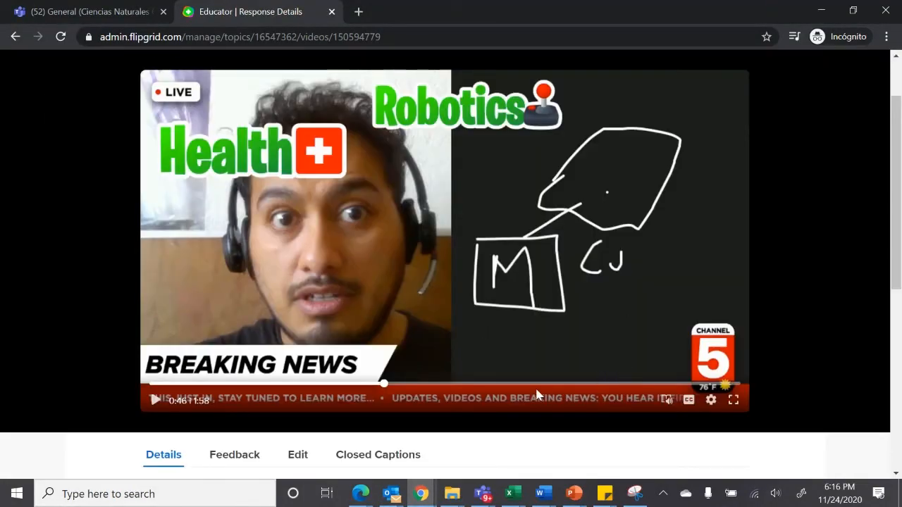
# Check the video's playback settings, and briefly show its closed captions before hiding them again
pyautogui.click(711, 399)
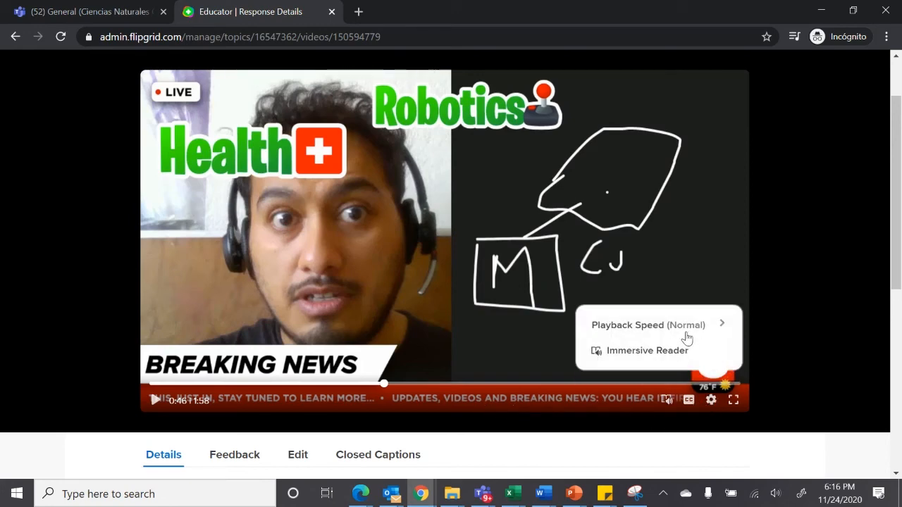
pyautogui.click(705, 405)
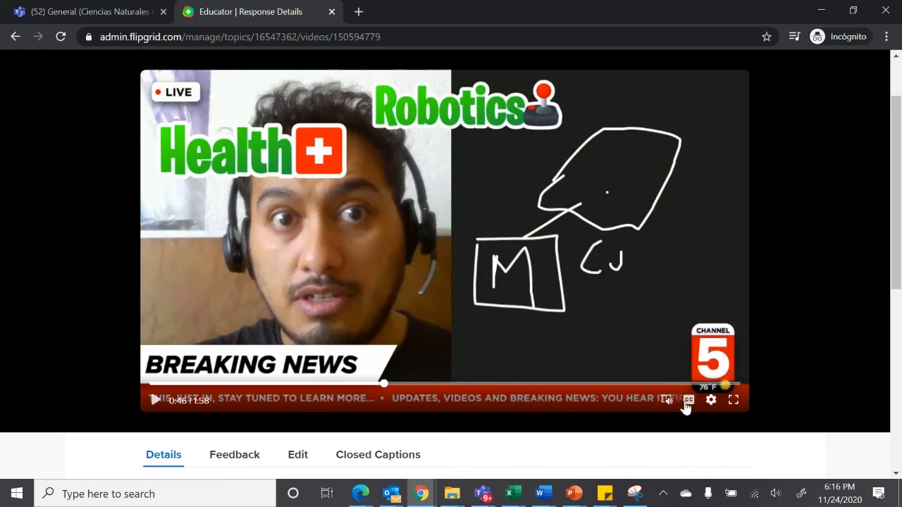
pyautogui.click(688, 400)
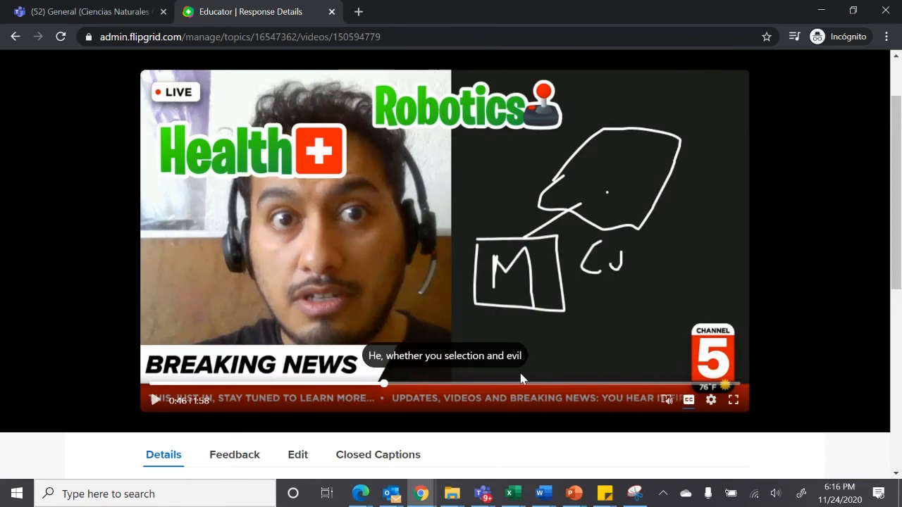
pyautogui.click(688, 401)
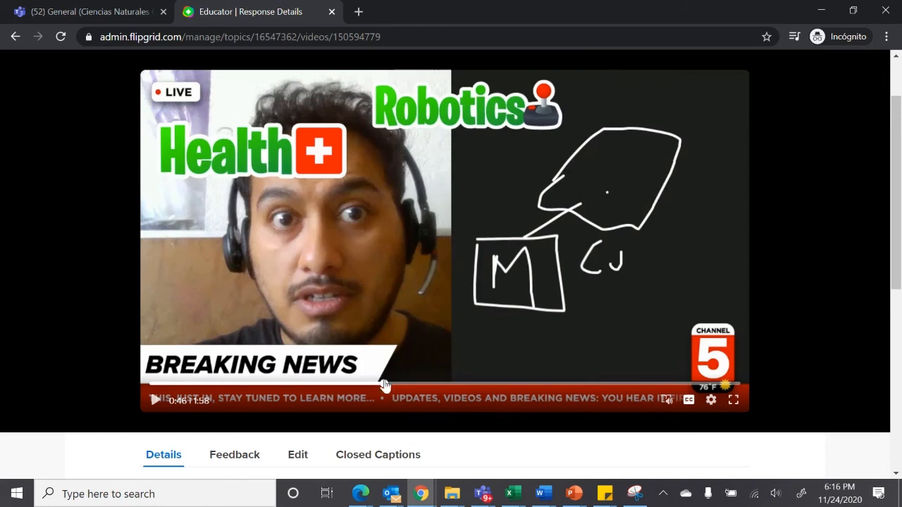
# Skim the remaining part of the paused health response video from 0:55 to beyond 1:26
pyautogui.click(427, 386)
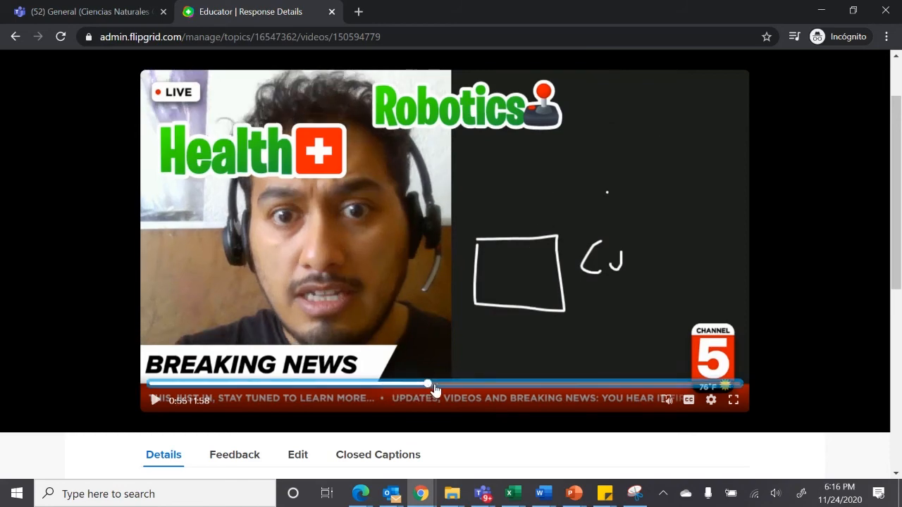
pyautogui.click(470, 384)
pyautogui.click(529, 384)
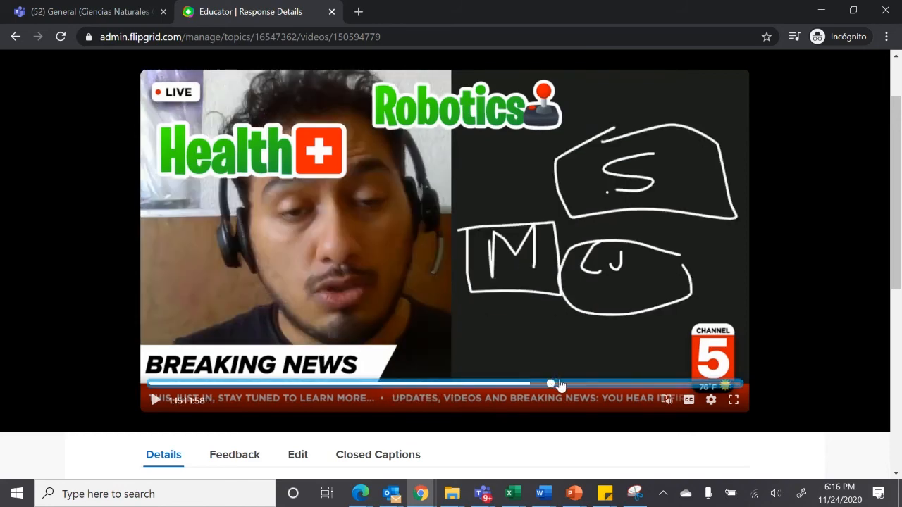
pyautogui.click(582, 385)
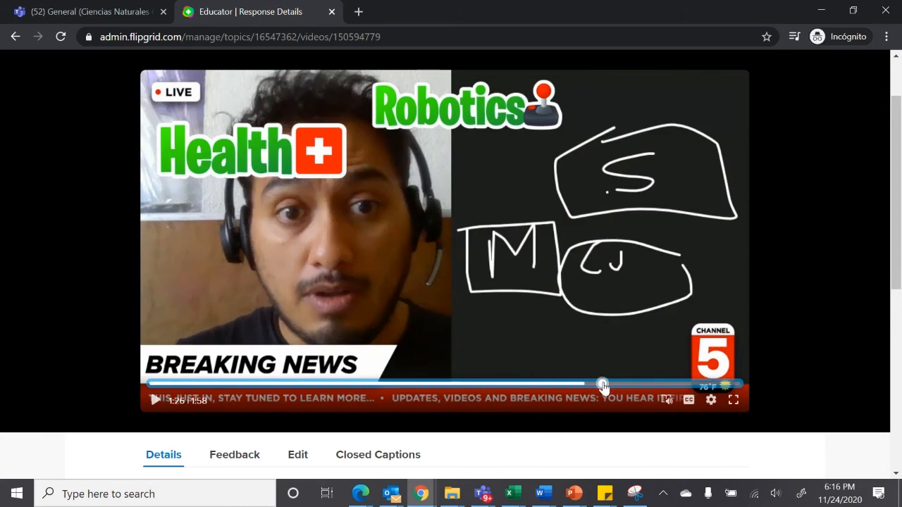
pyautogui.click(603, 385)
# Open the comment on the topic's response and return to the list of discussion topics
pyautogui.click(16, 37)
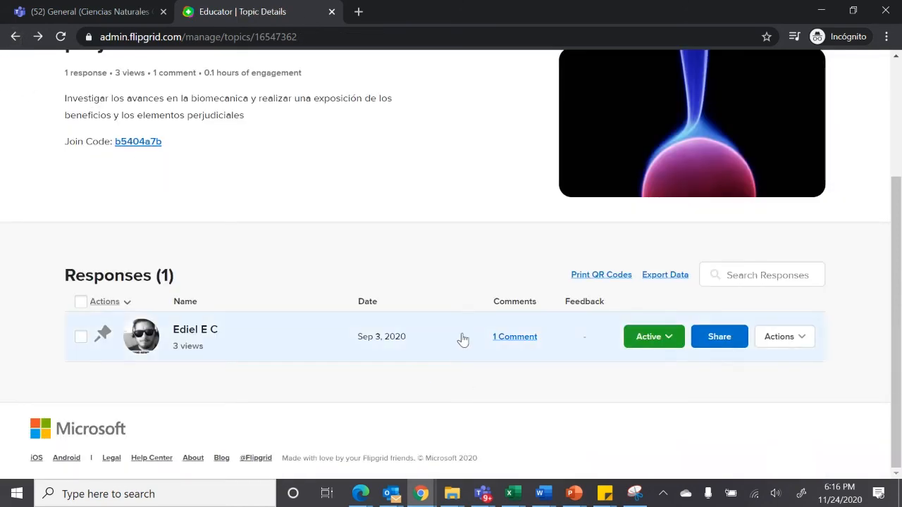
pyautogui.click(514, 337)
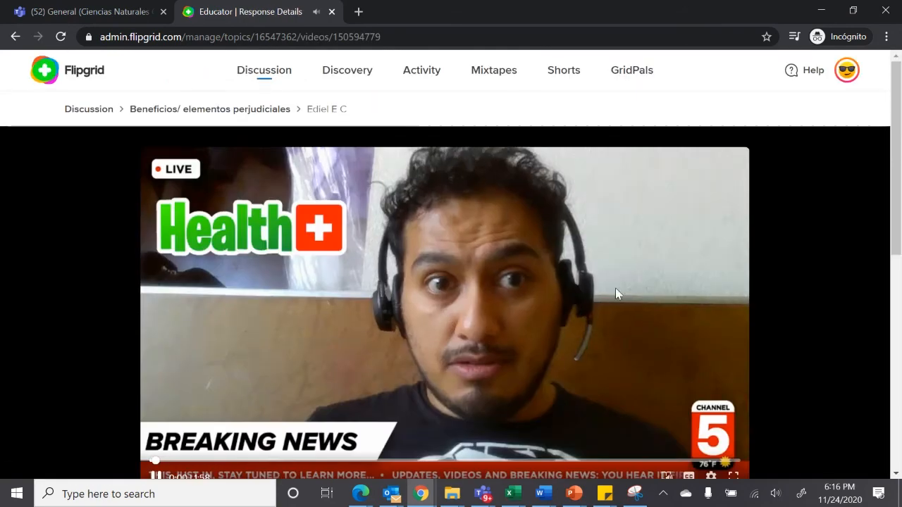
pyautogui.click(14, 36)
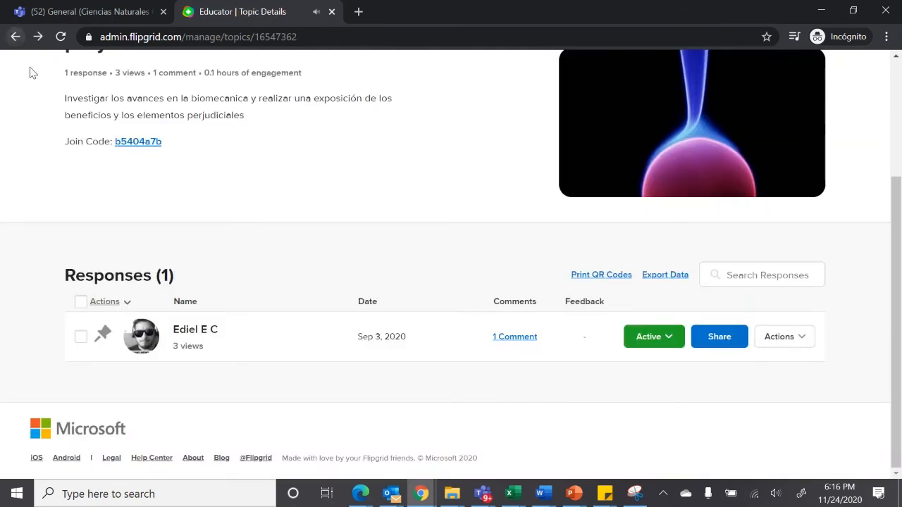
pyautogui.click(15, 37)
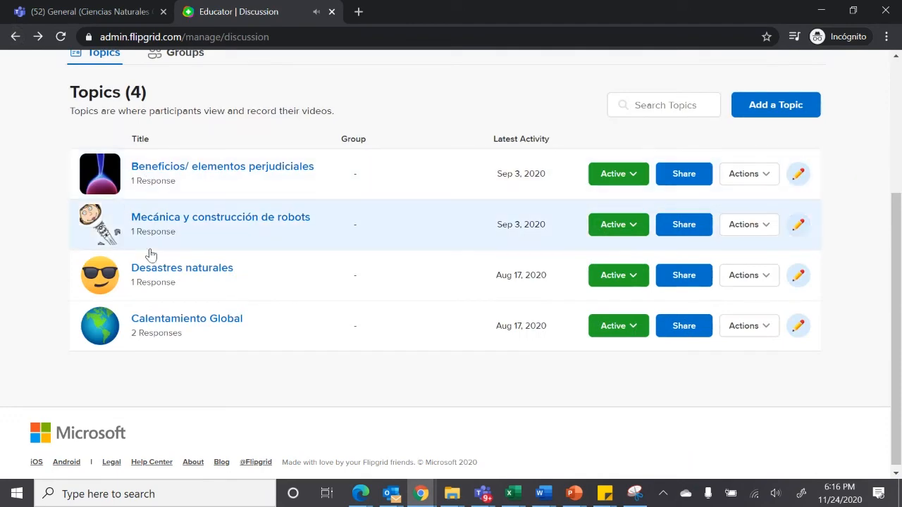
# Open the topic Mecánica y construcción de robots and play the student's video response
pyautogui.click(173, 234)
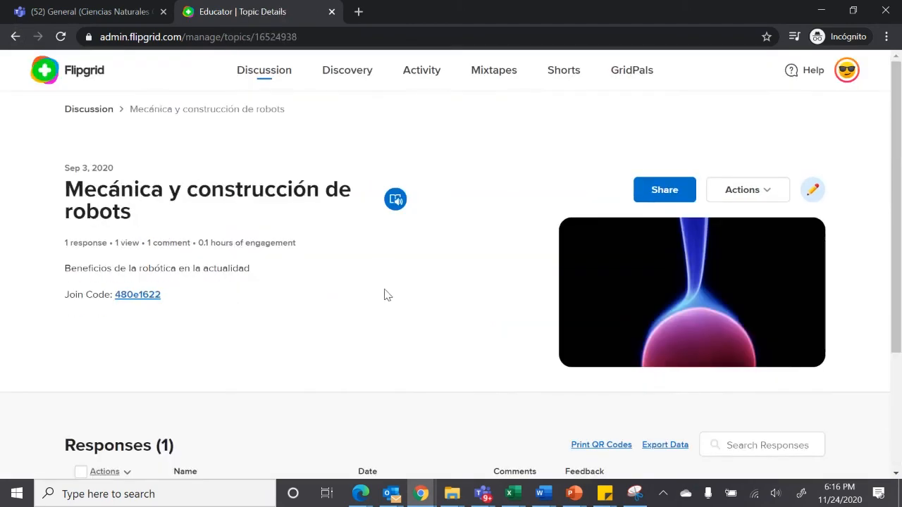
pyautogui.moveTo(896, 197); pyautogui.dragTo(877, 394)
pyautogui.click(146, 336)
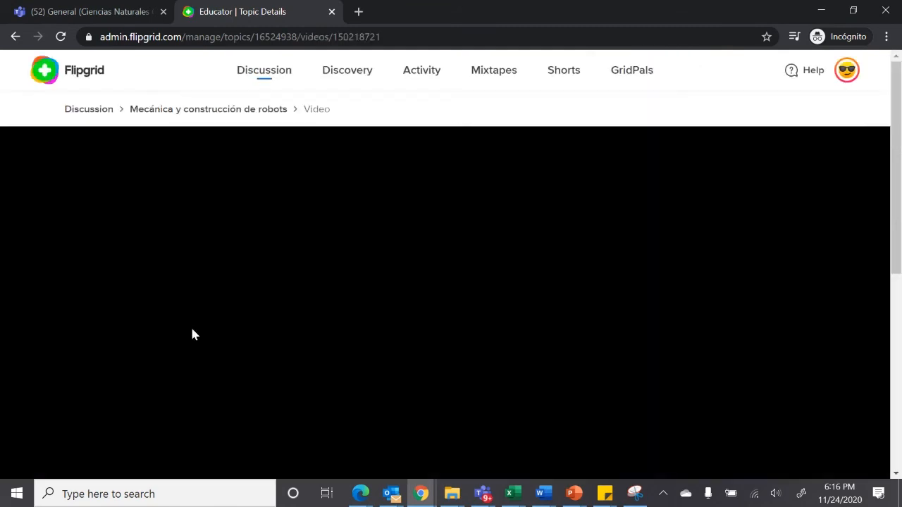
pyautogui.click(192, 334)
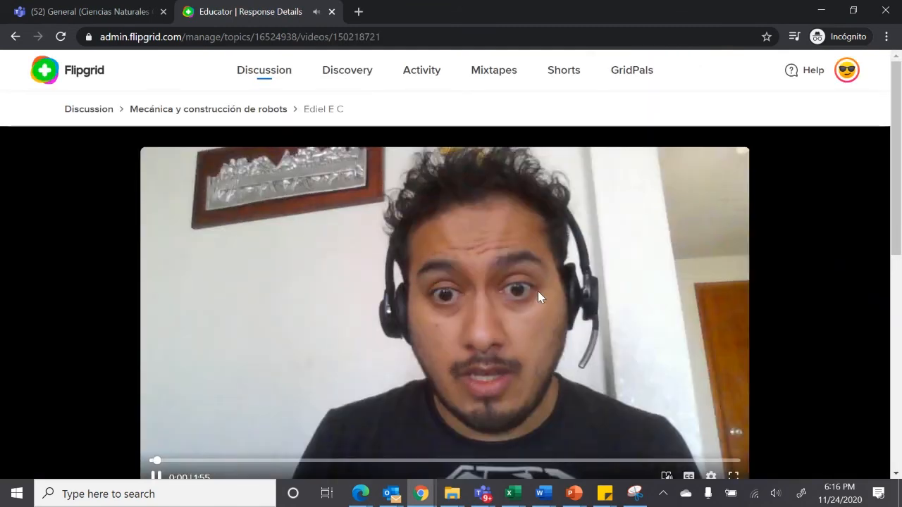
# Skim the robotics response video up to about 1:14, and return to the Flipgrid tab setup in Teams
pyautogui.scroll(-3, 891, 239)
pyautogui.scroll(1, 884, 243)
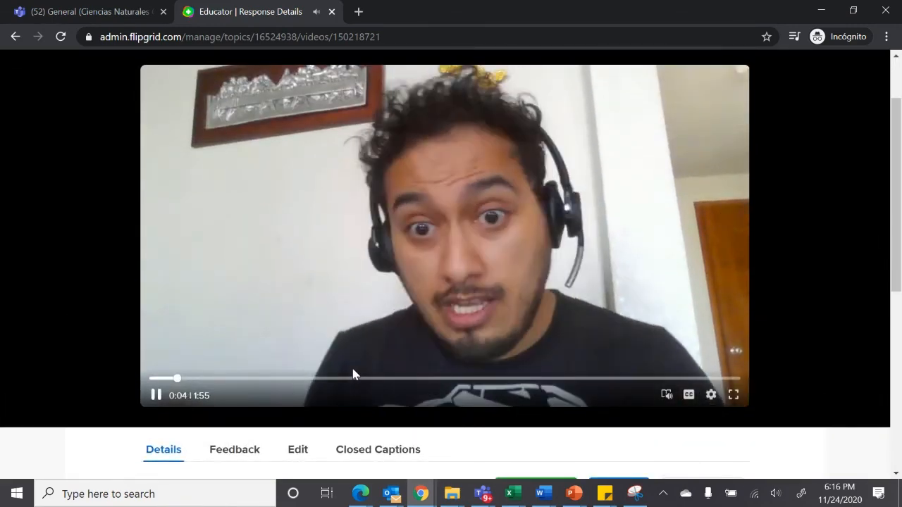
pyautogui.click(352, 379)
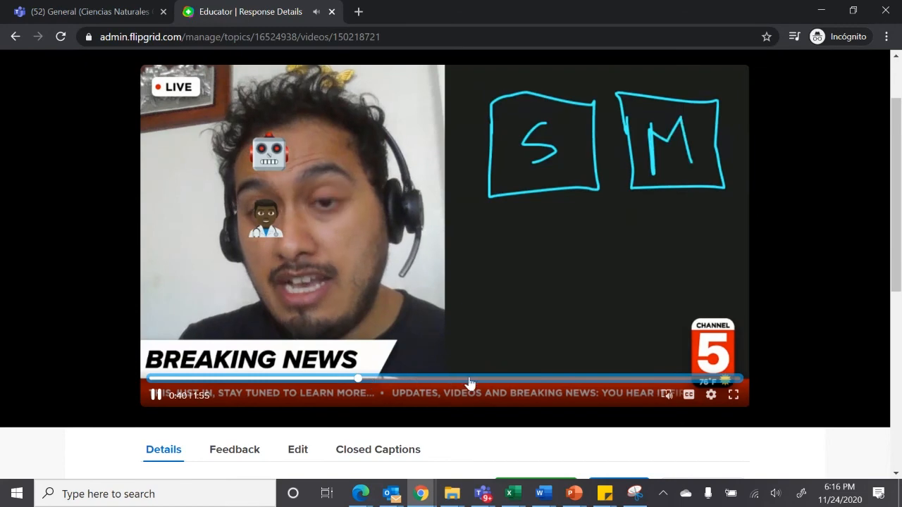
pyautogui.click(471, 380)
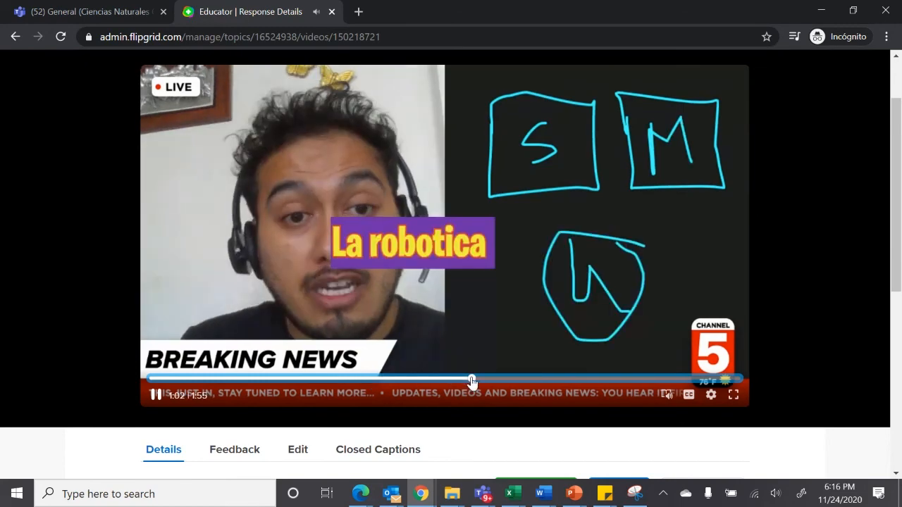
pyautogui.click(529, 381)
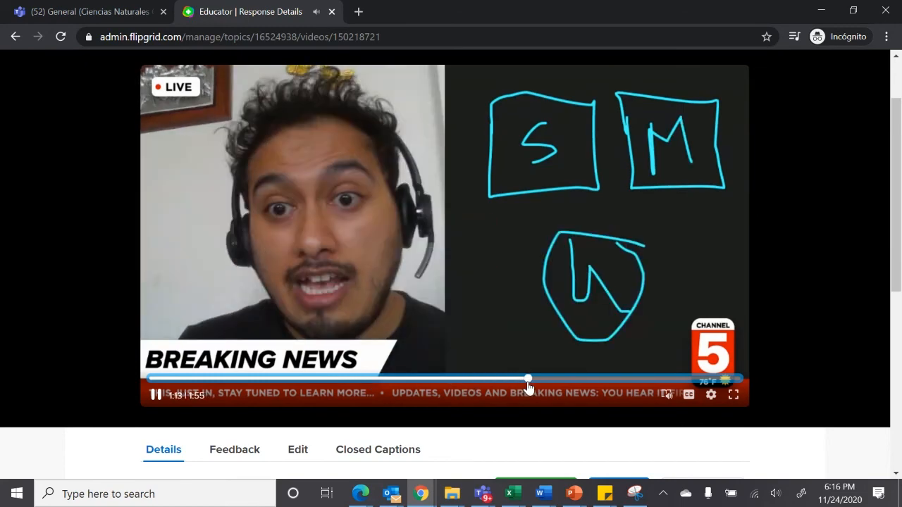
pyautogui.click(19, 41)
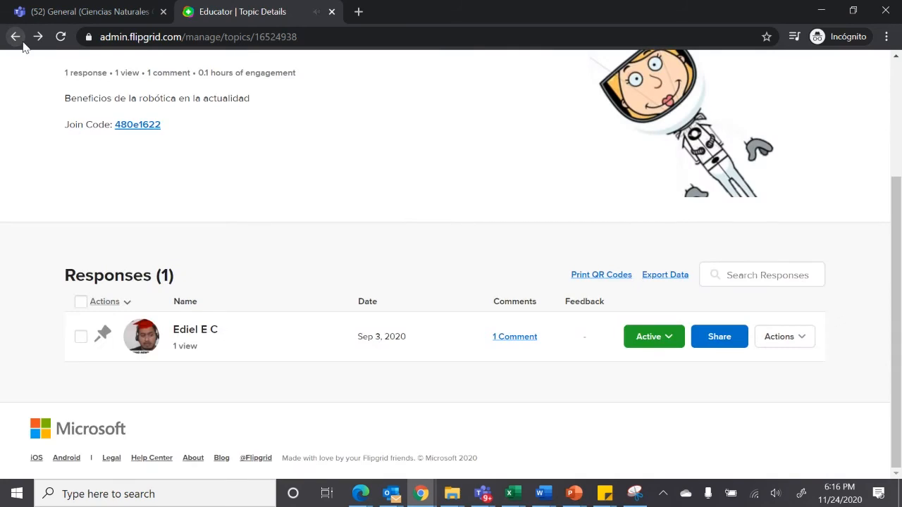
pyautogui.click(106, 11)
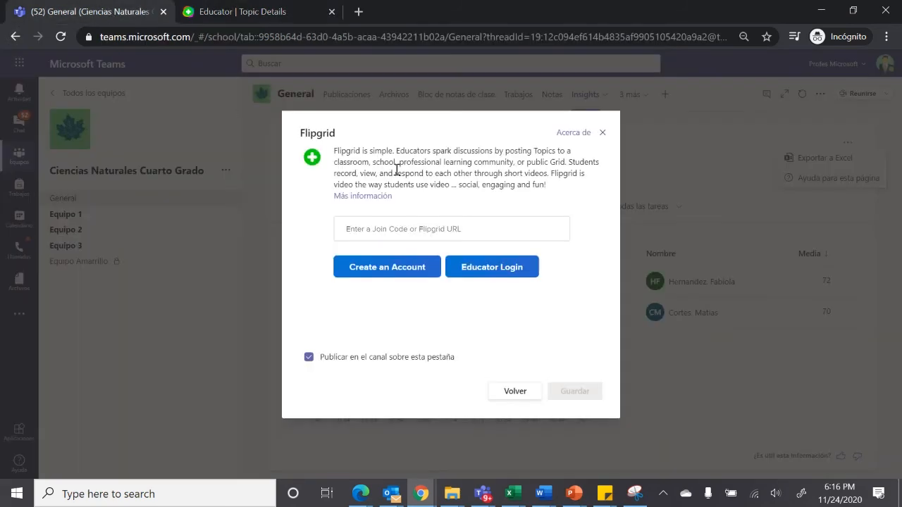
# Switch back to Flipgrid's details page for the topic Mecánica y construcción de robots
pyautogui.click(261, 12)
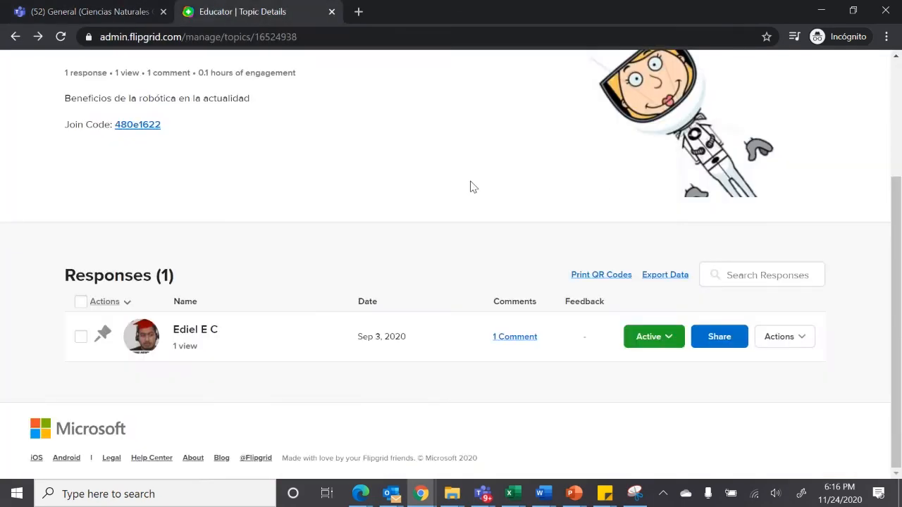
pyautogui.moveTo(897, 295); pyautogui.dragTo(872, 110)
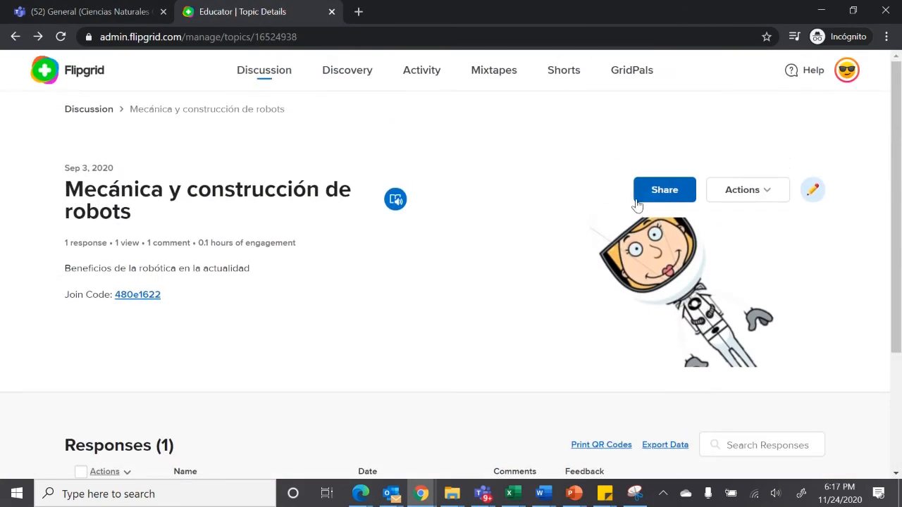
pyautogui.click(665, 190)
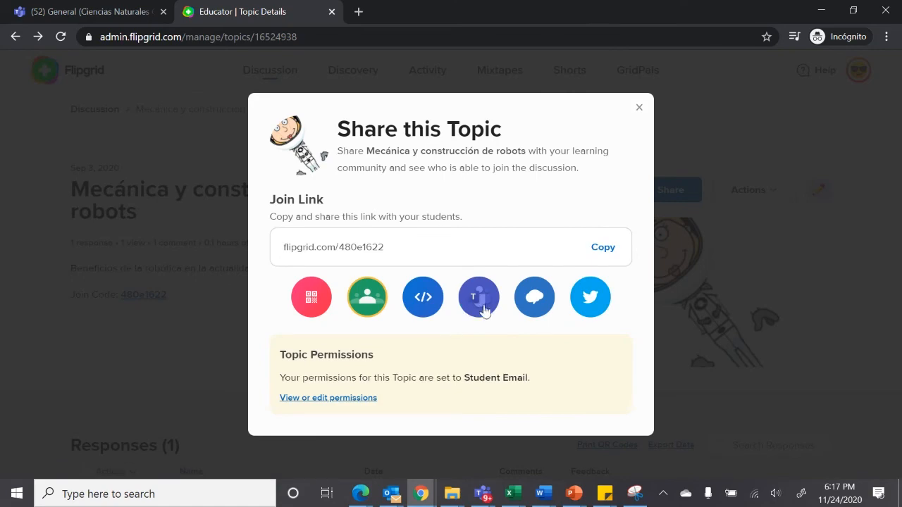
pyautogui.click(480, 311)
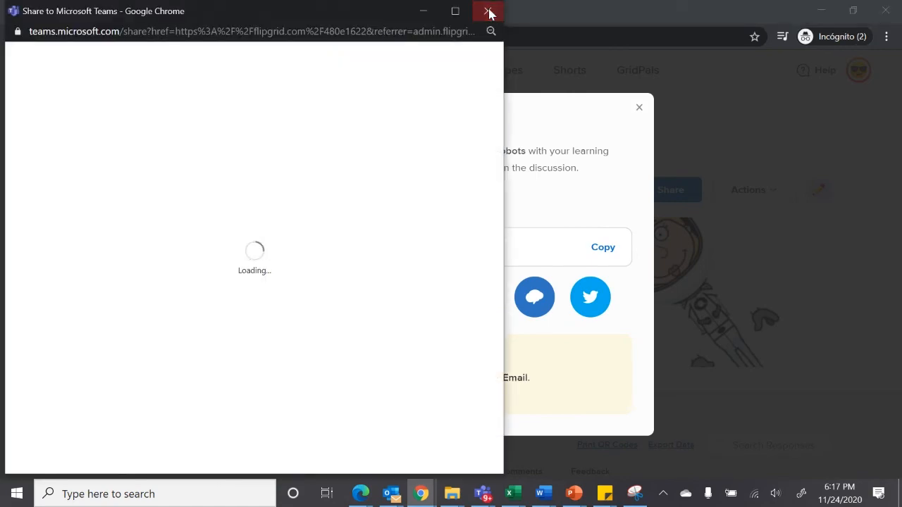
pyautogui.click(489, 13)
pyautogui.click(638, 108)
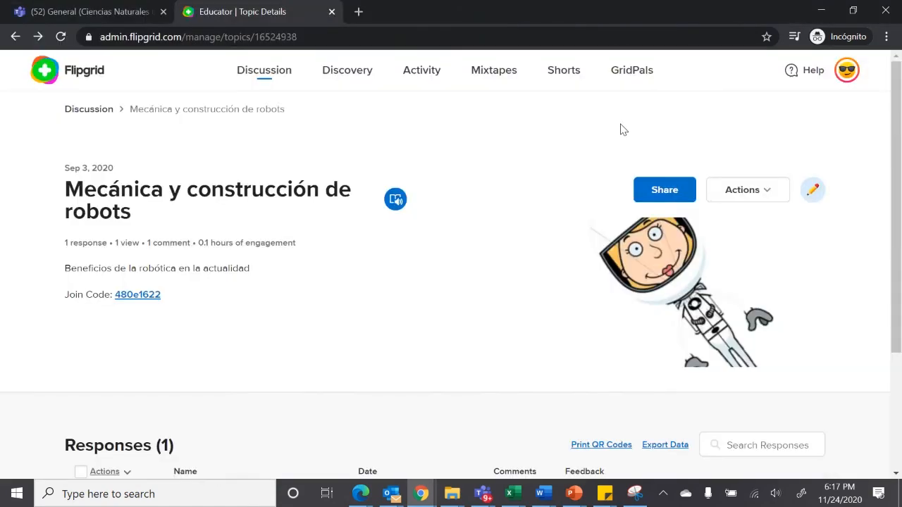
# Share the topic to Microsoft Teams as a new assignment for the class Ciencias Naturales Cuarto Grado
pyautogui.click(673, 199)
pyautogui.click(485, 307)
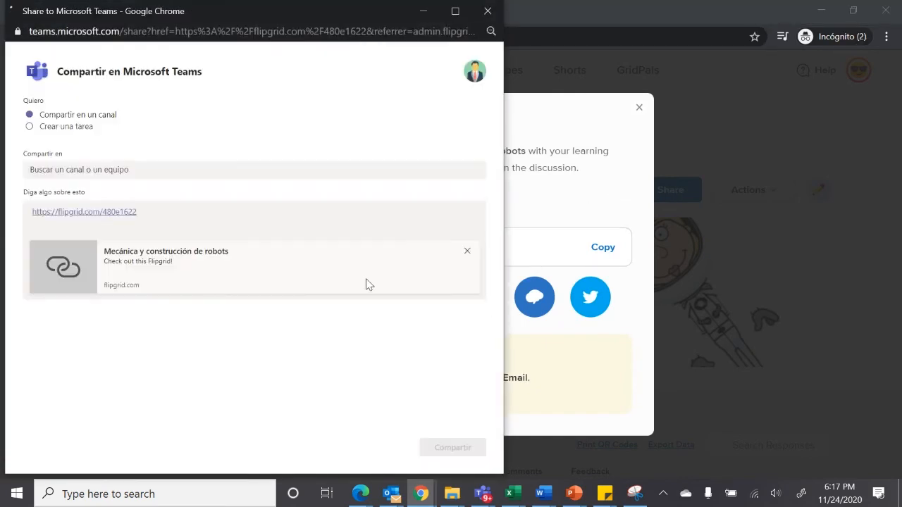
pyautogui.click(68, 128)
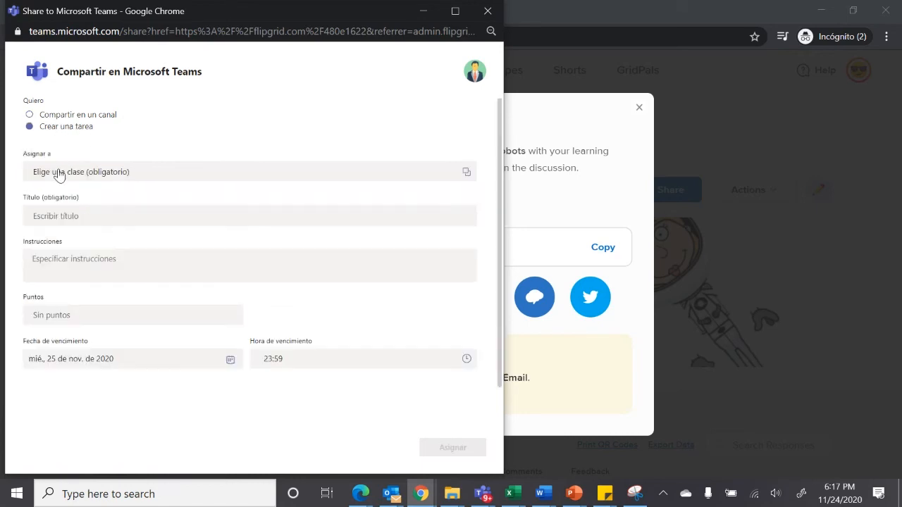
pyautogui.moveTo(497, 221)
pyautogui.mouseDown()
pyautogui.moveTo(490, 286)
pyautogui.moveTo(482, 216)
pyautogui.mouseUp()
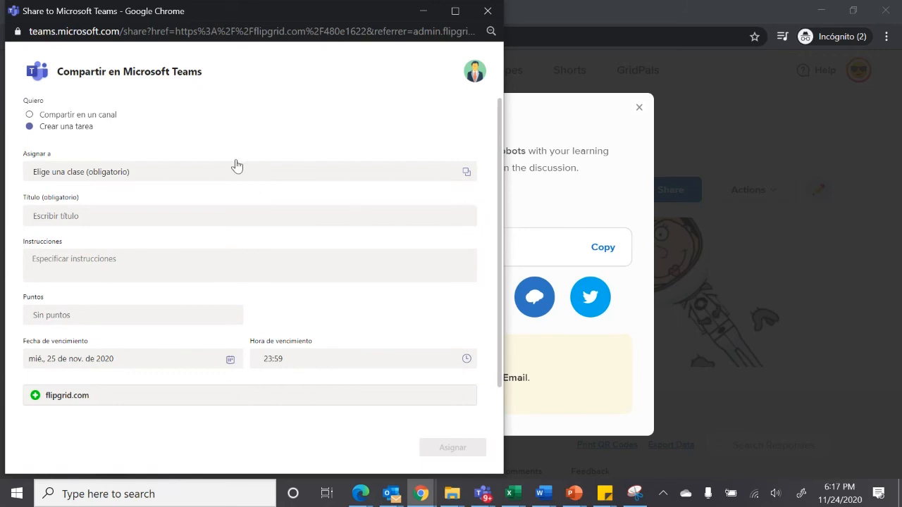
pyautogui.click(139, 174)
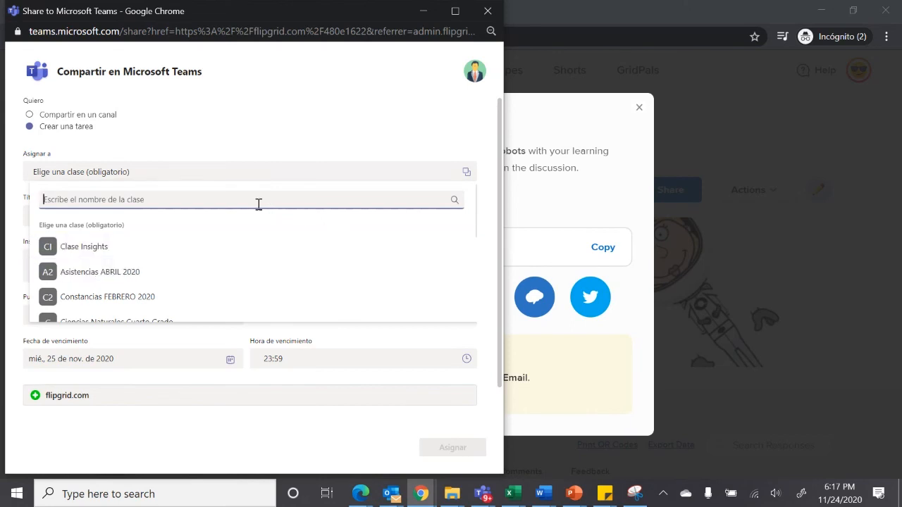
pyautogui.click(185, 318)
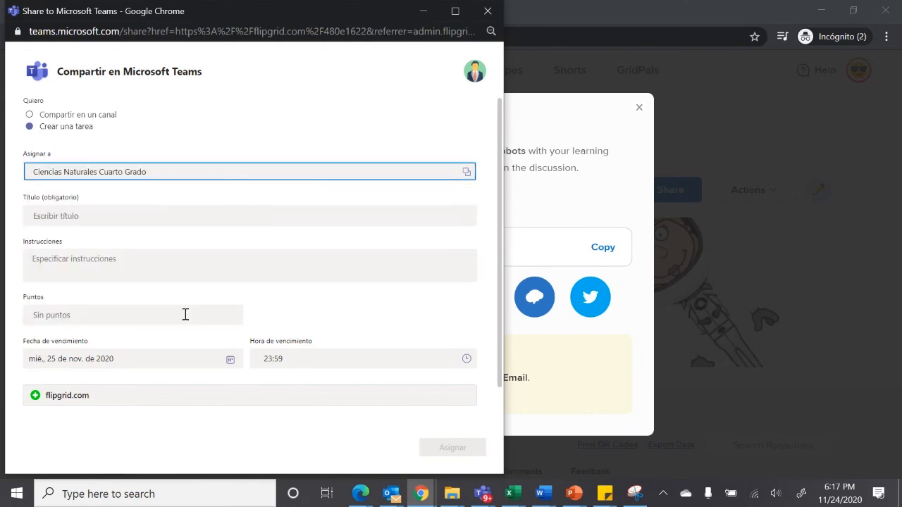
# Title the assignment "Debate de calentamiento global" and set its points to 10
pyautogui.click(160, 218)
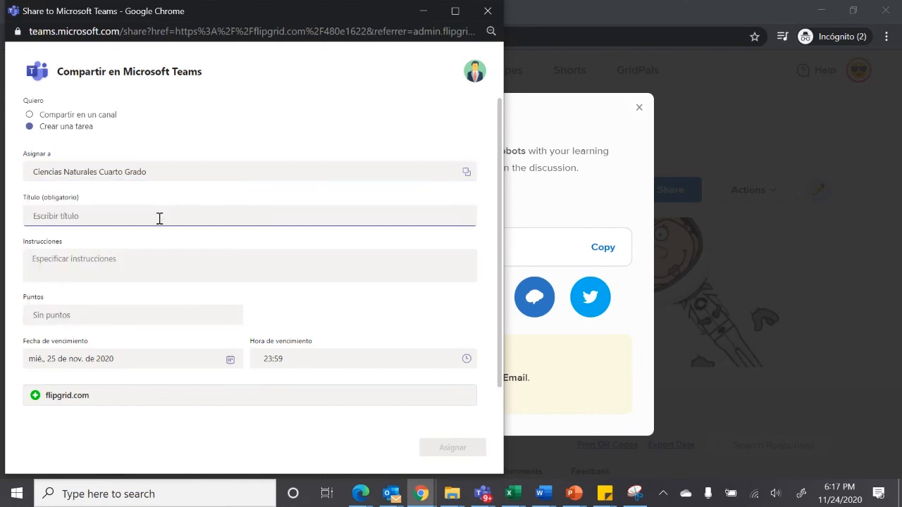
pyautogui.write('Debate de calentamiento global')
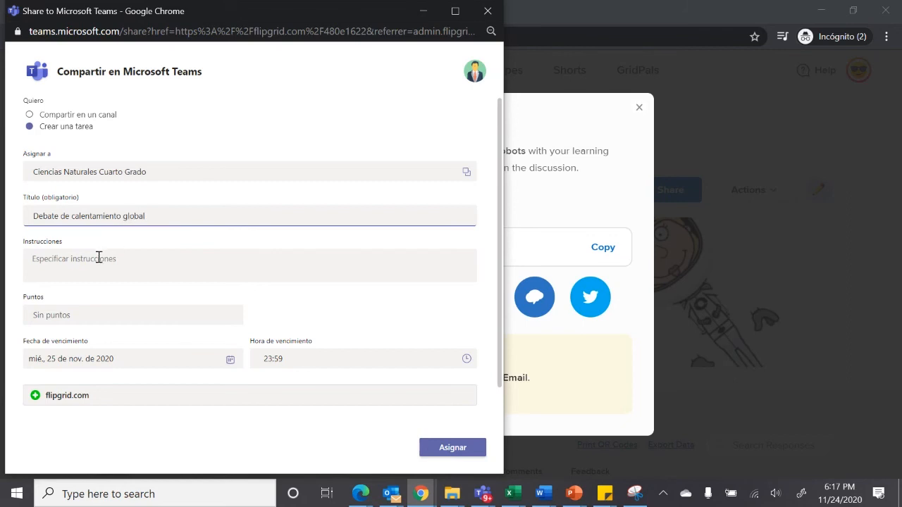
pyautogui.click(99, 258)
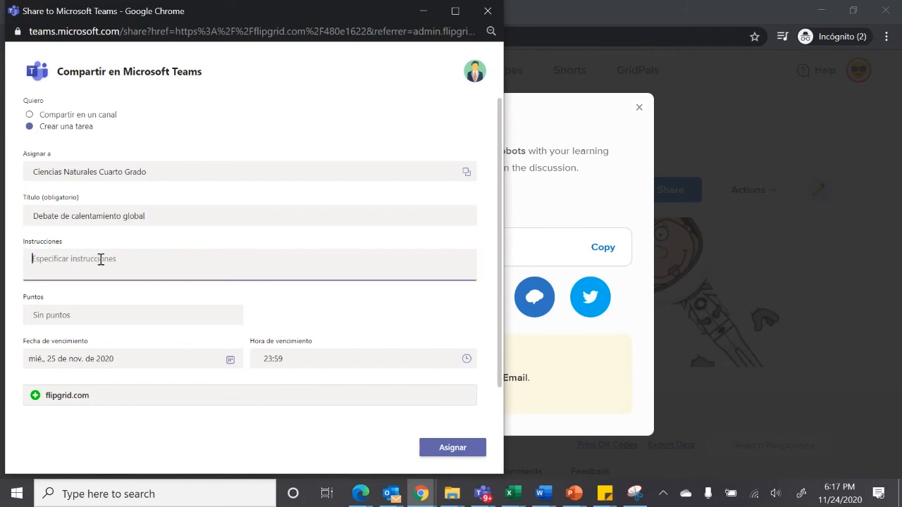
pyautogui.click(117, 319)
pyautogui.write('10')
# Enter the assignment instructions "Graba una conferencia de dos minutos explicando tu punto de vista del calentamiento global"
pyautogui.click(107, 252)
pyautogui.write('C')
pyautogui.press('BackSpace')
pyautogui.write('Graba una conferencia de dos')
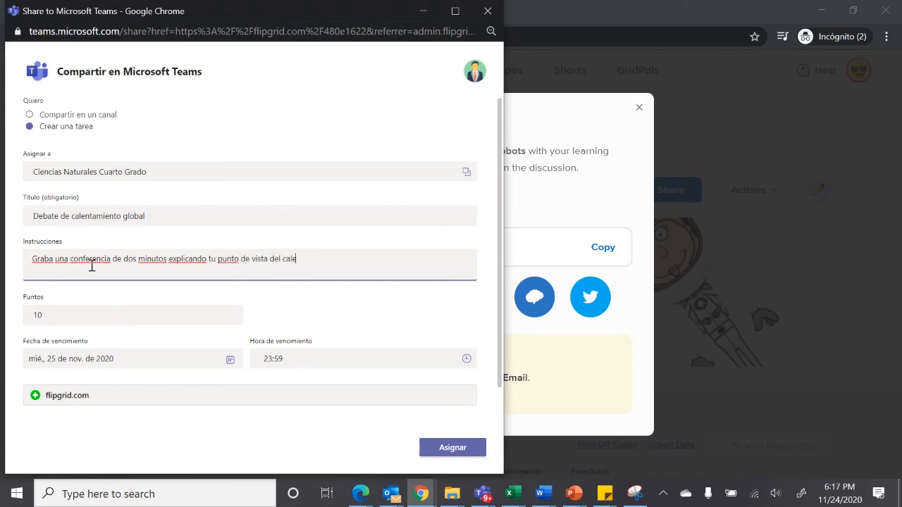
pyautogui.write('tamiento global')
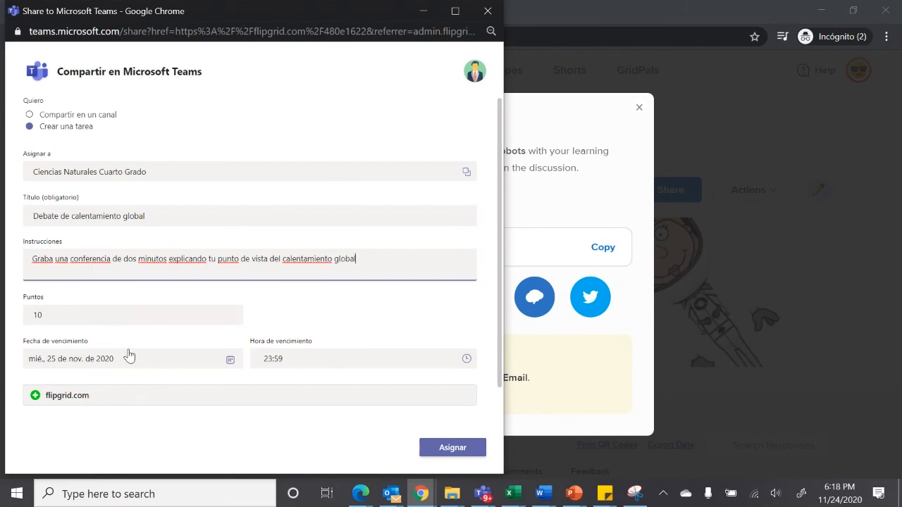
# Set the due date to 27 November 2020, assign the task, and close the sharing windows
pyautogui.click(231, 360)
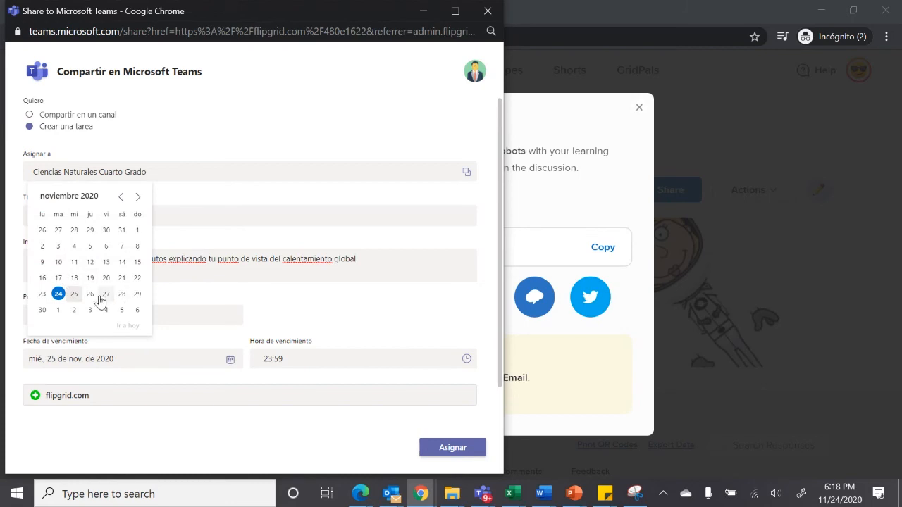
pyautogui.click(104, 299)
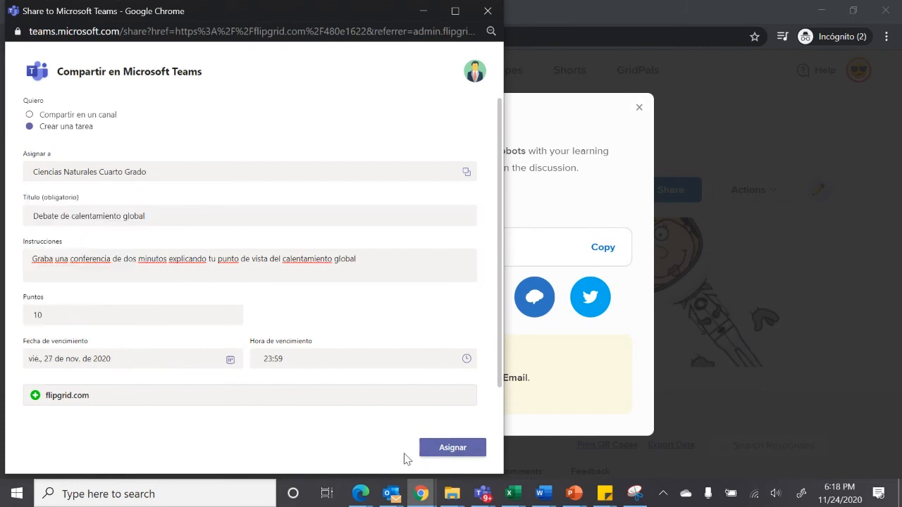
pyautogui.click(452, 451)
pyautogui.click(264, 448)
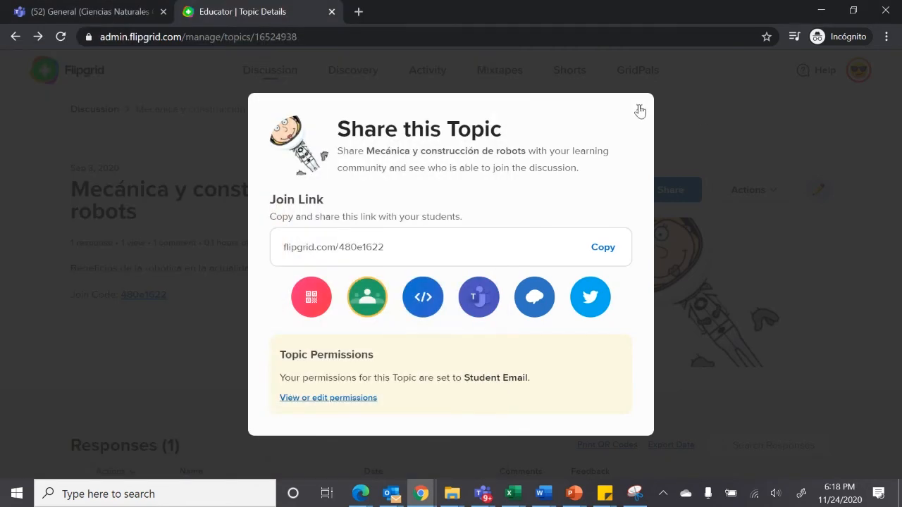
pyautogui.click(639, 107)
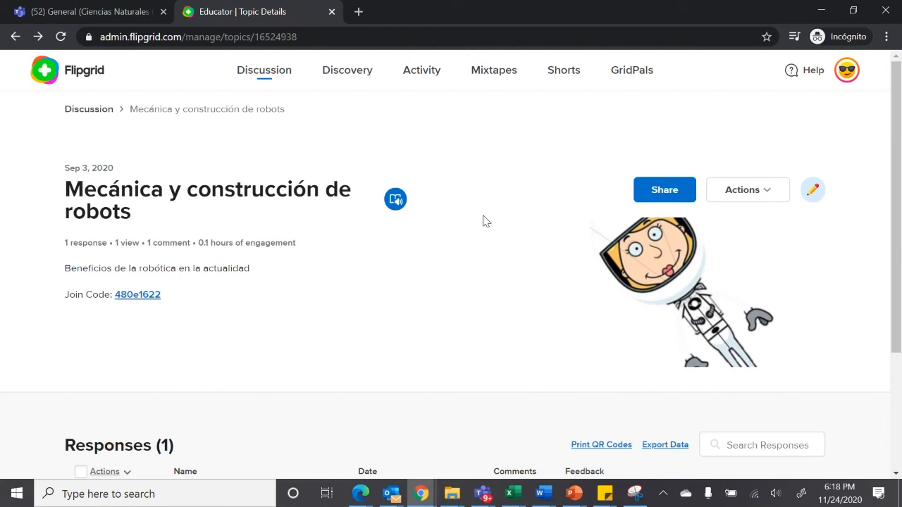
# Copy the join link of the topic Mecánica y construcción de robots from its sharing options in Flipgrid
pyautogui.click(111, 12)
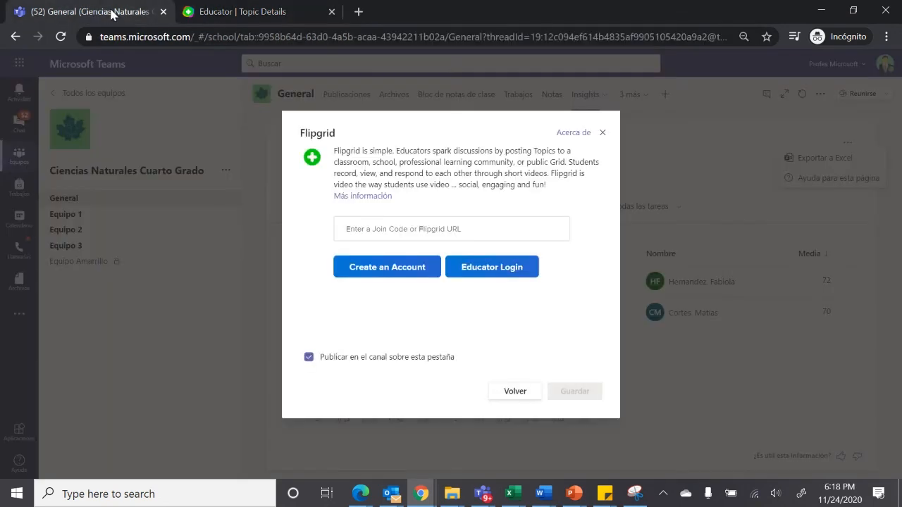
pyautogui.click(267, 21)
pyautogui.click(666, 184)
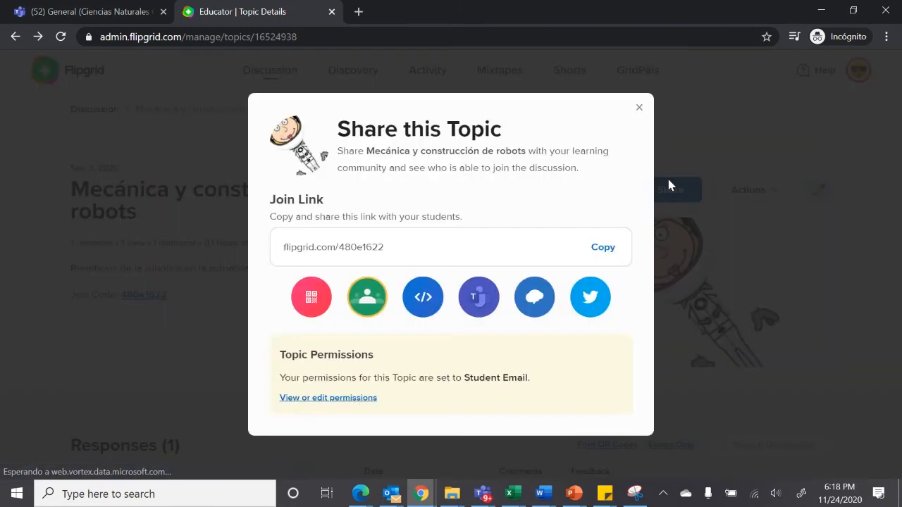
pyautogui.click(608, 254)
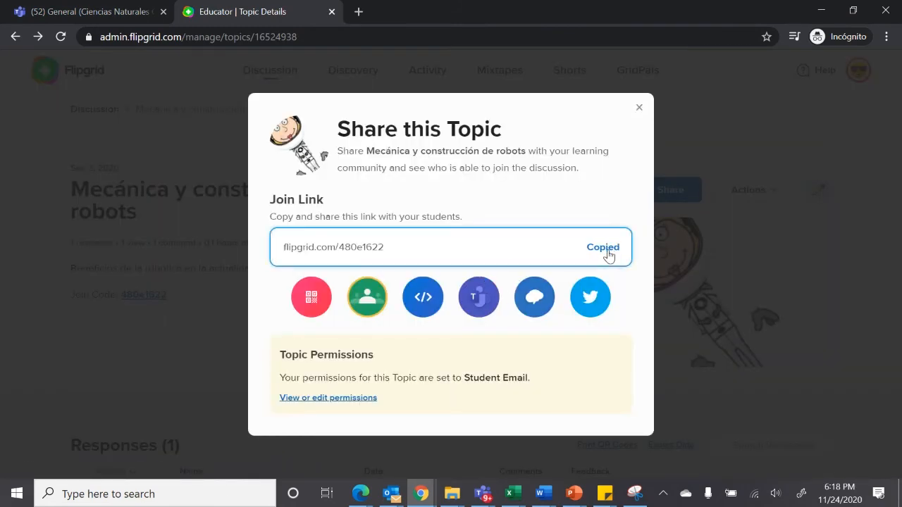
# Switch to Teams and save the Flipgrid channel tab with the copied topic link, without publishing a post about it
pyautogui.click(104, 13)
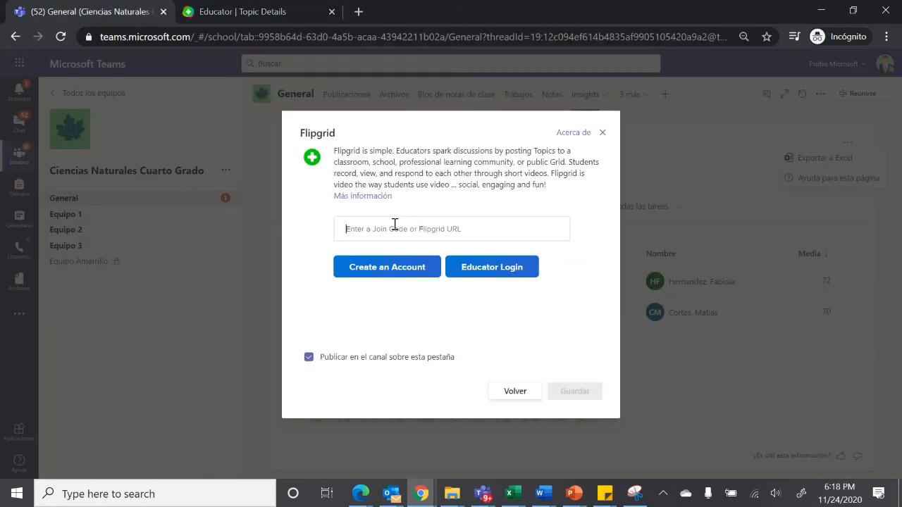
pyautogui.click(395, 224)
pyautogui.hotkey('ctrl', 'v')
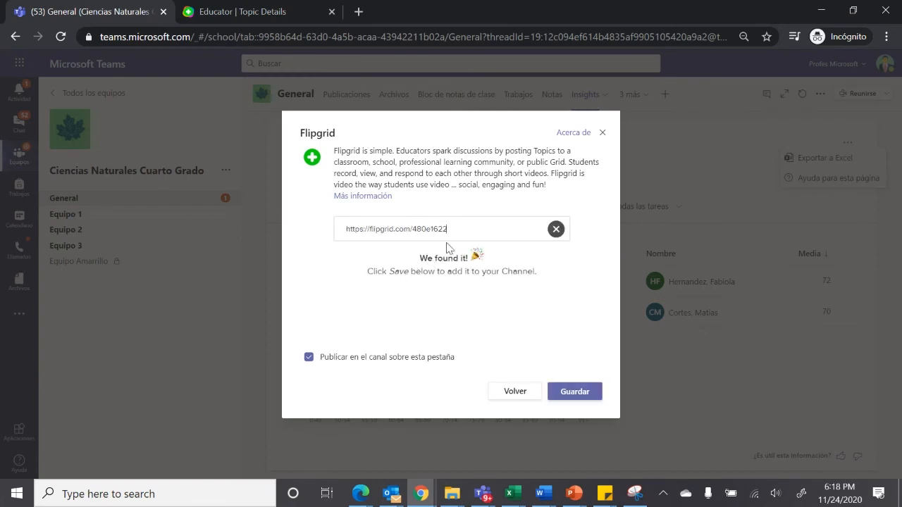
pyautogui.click(309, 357)
pyautogui.click(566, 392)
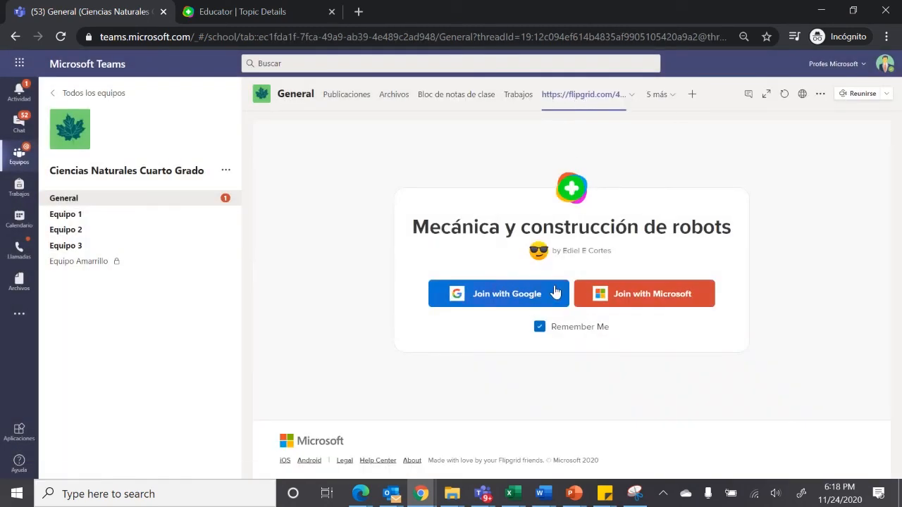
# Join the topic in the new tab with the connected Microsoft account and look over its responses
pyautogui.click(649, 295)
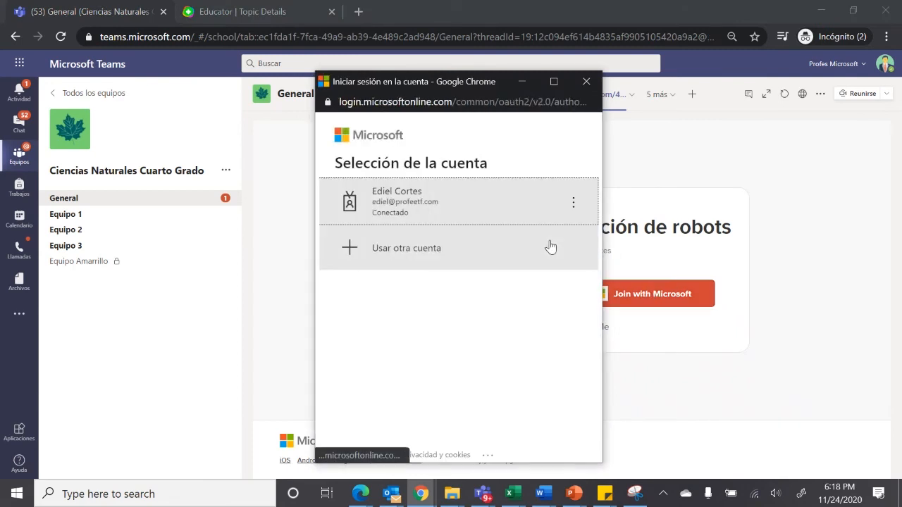
pyautogui.click(452, 200)
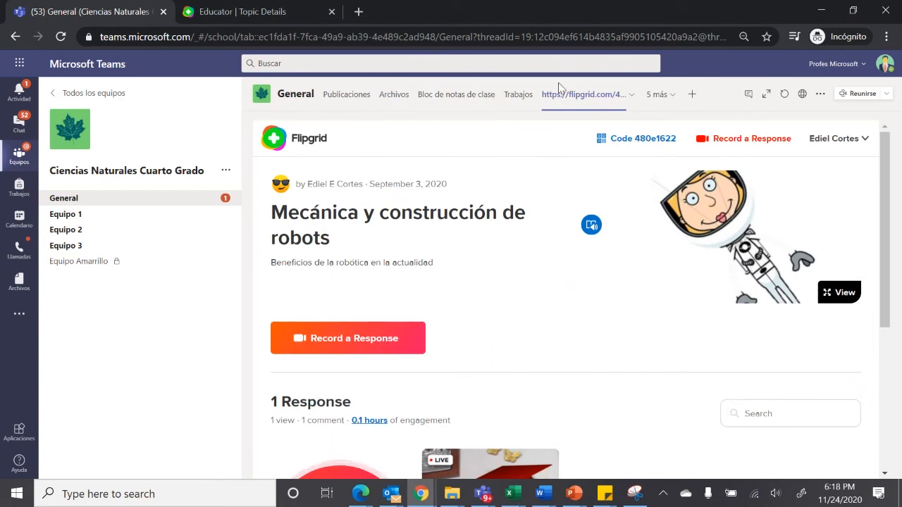
pyautogui.moveTo(885, 157); pyautogui.dragTo(885, 310)
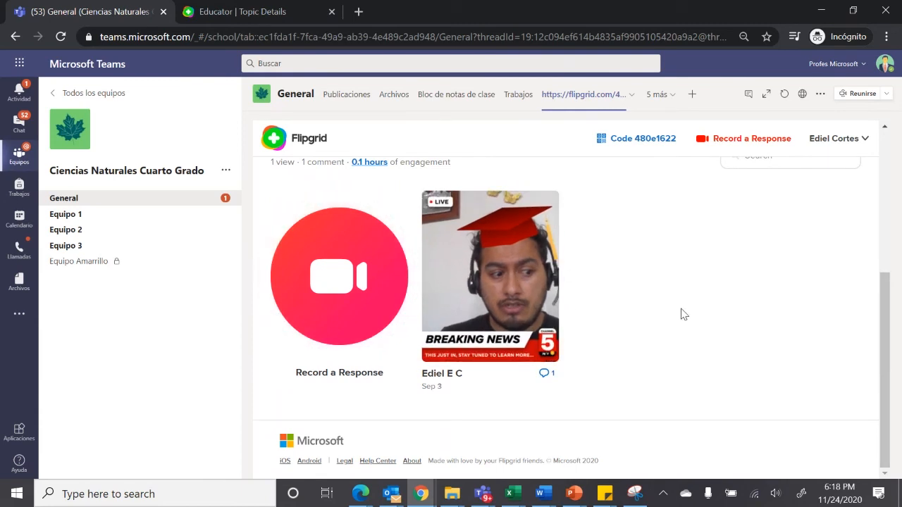
pyautogui.moveTo(888, 356); pyautogui.dragTo(867, 203)
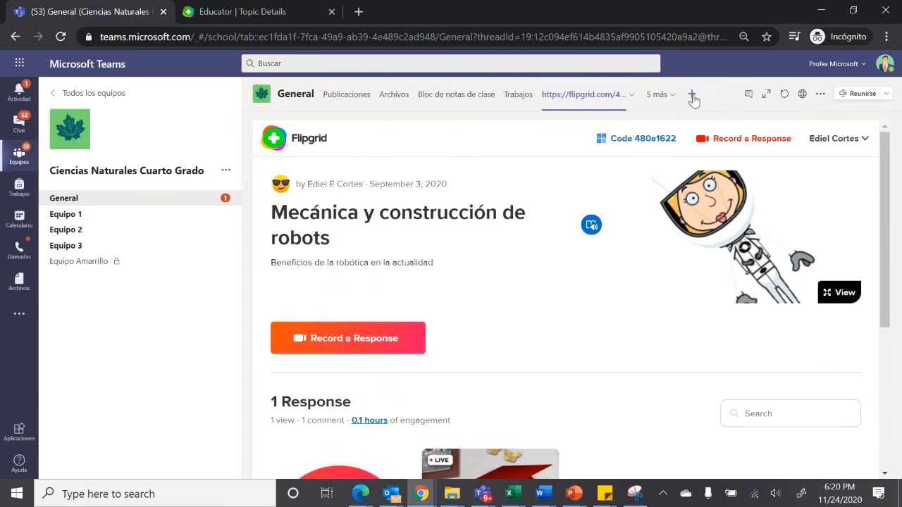
# Search the apps for "kah" and add Kahoot! as a new tab in the General channel
pyautogui.click(692, 95)
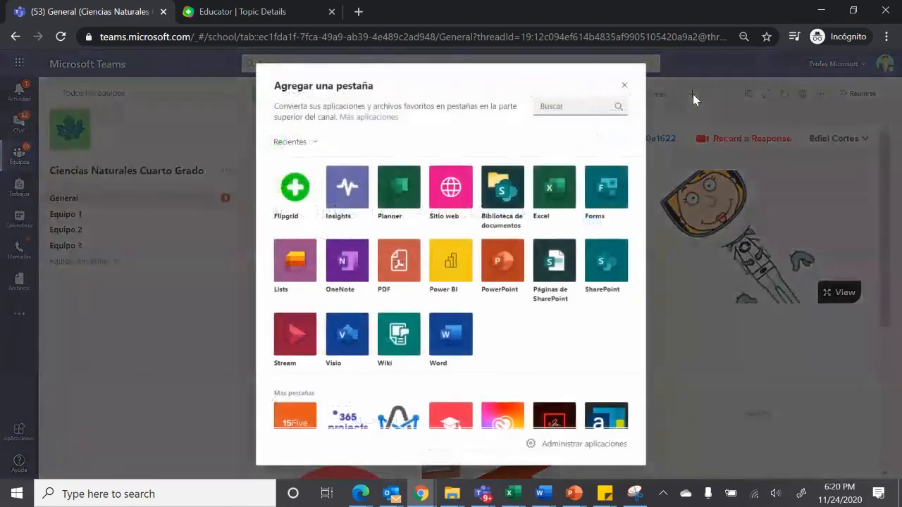
pyautogui.click(558, 107)
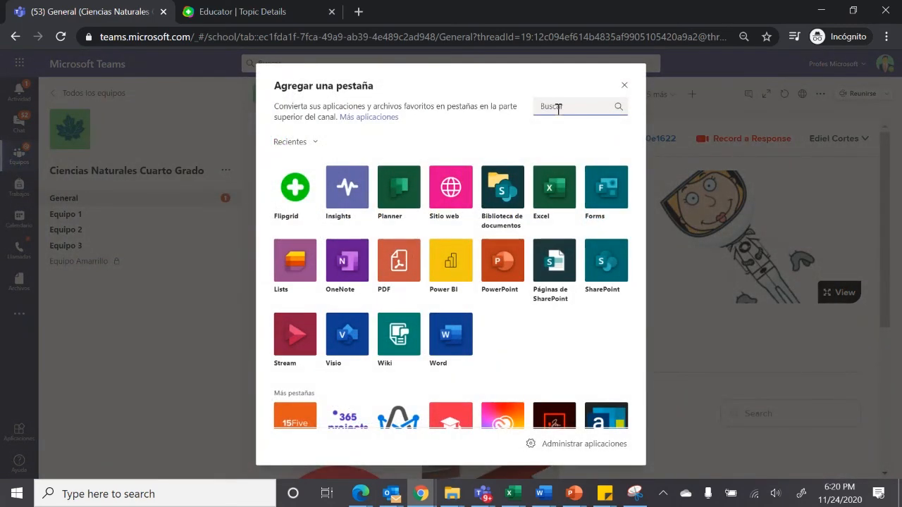
pyautogui.write('kah')
pyautogui.click(296, 185)
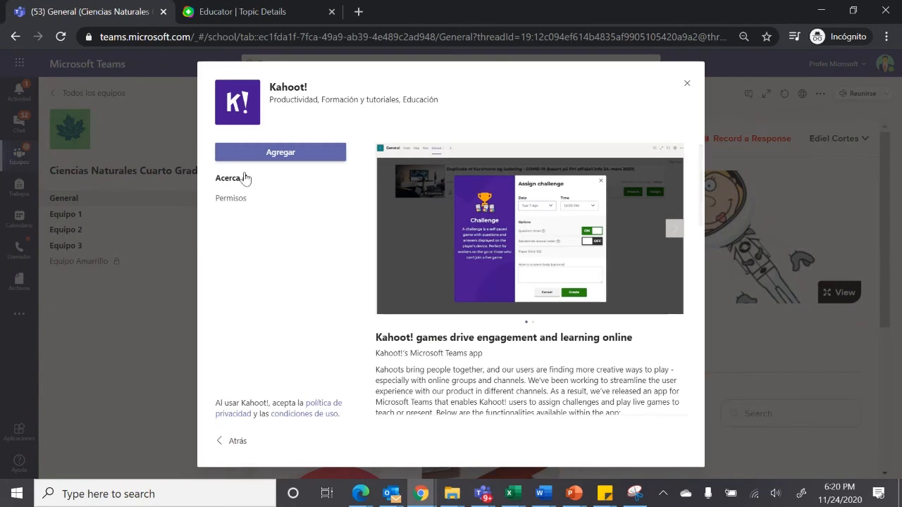
pyautogui.click(291, 161)
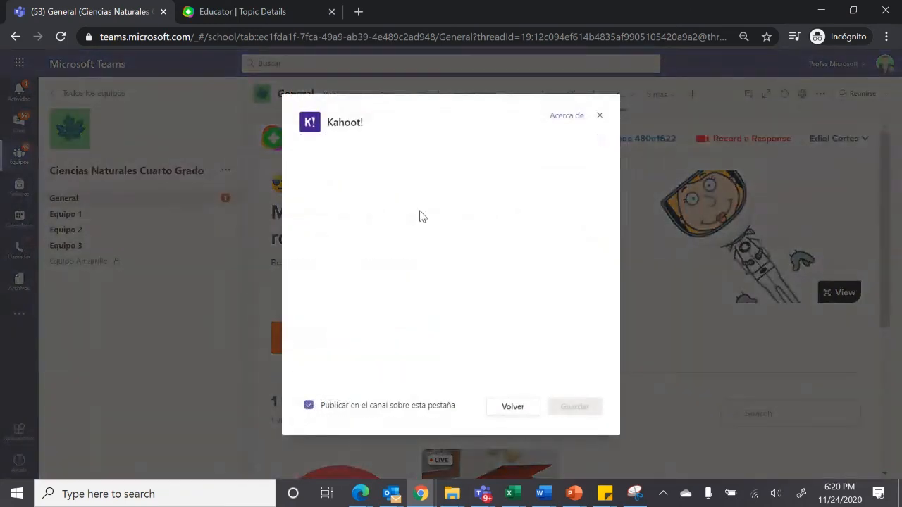
# Log in to Kahoot! with the connected Microsoft account and save the new channel tab without publishing a post about it
pyautogui.click(309, 405)
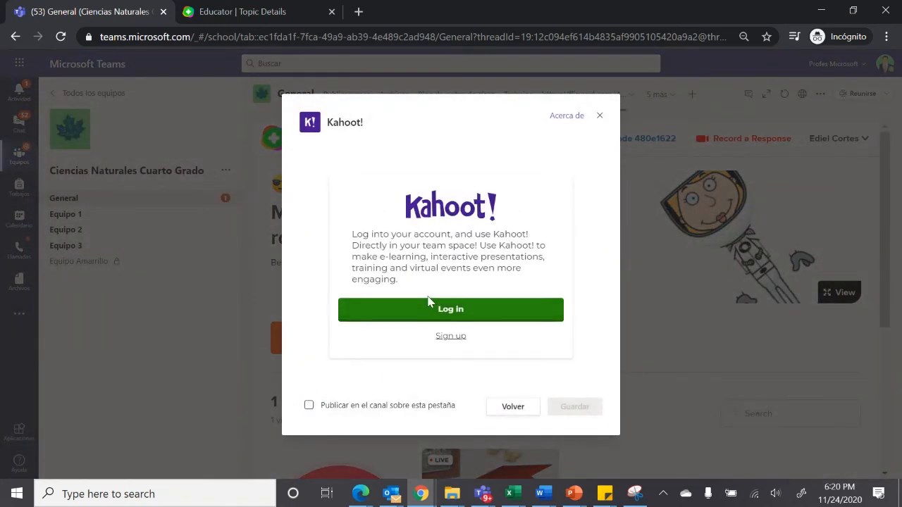
pyautogui.click(428, 316)
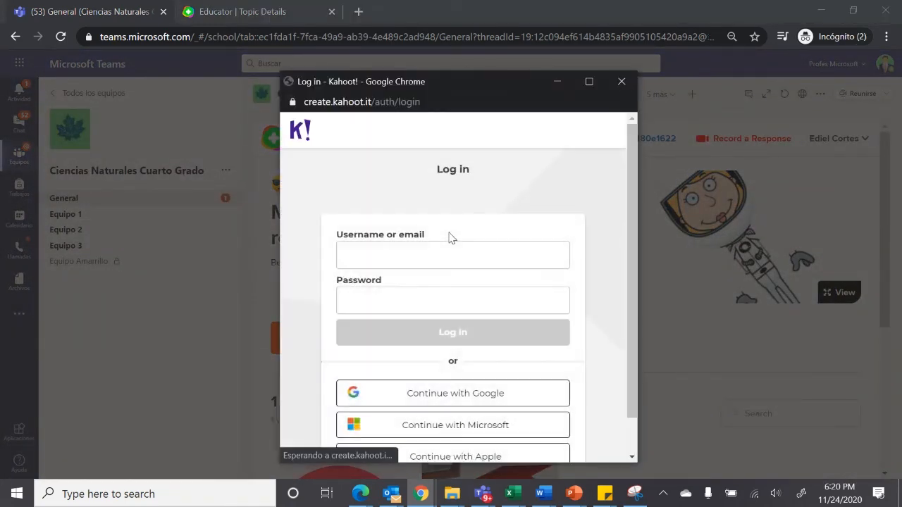
pyautogui.scroll(-1, 633, 208)
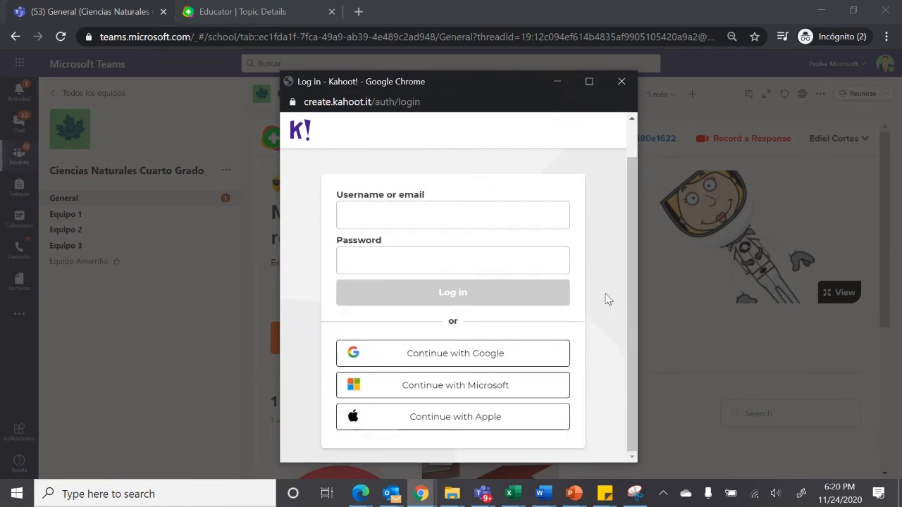
pyautogui.click(496, 392)
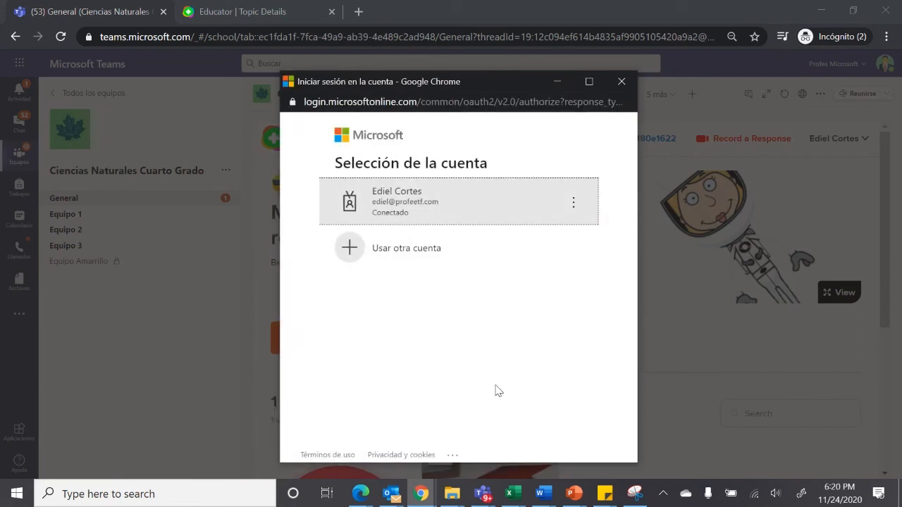
pyautogui.click(447, 185)
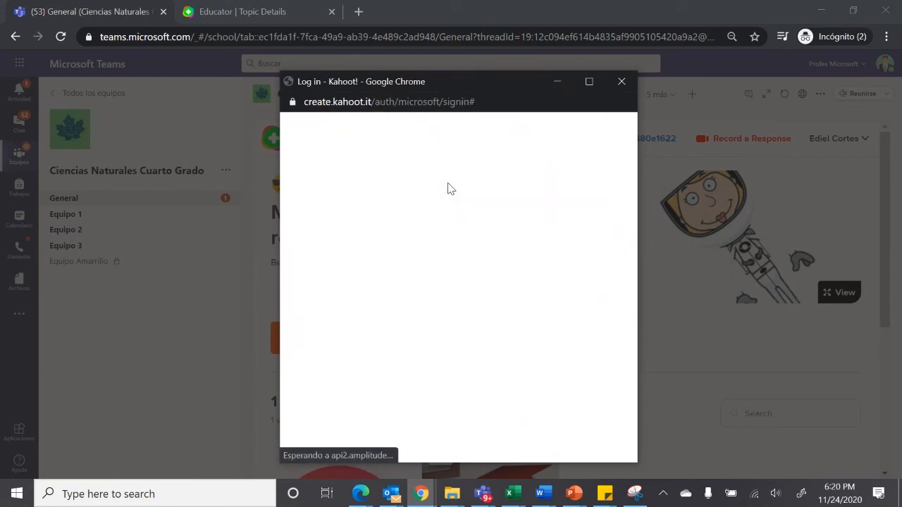
pyautogui.click(444, 322)
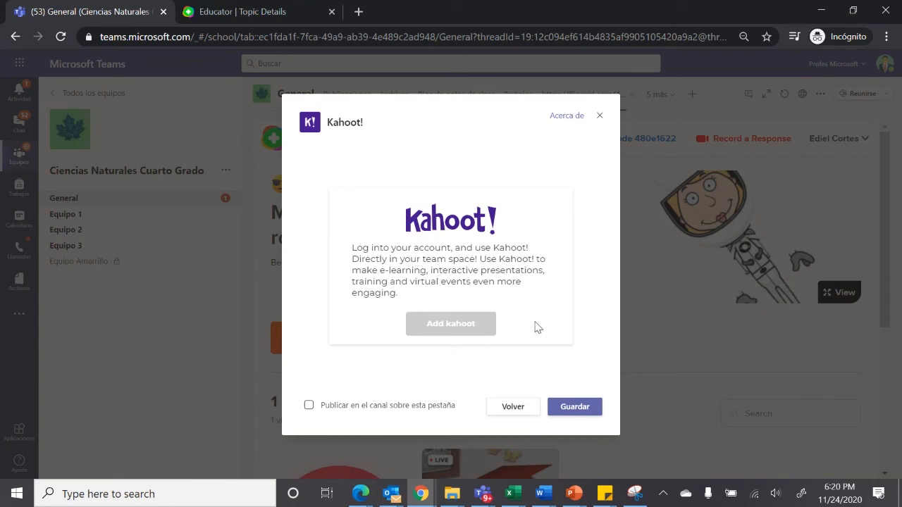
pyautogui.click(571, 409)
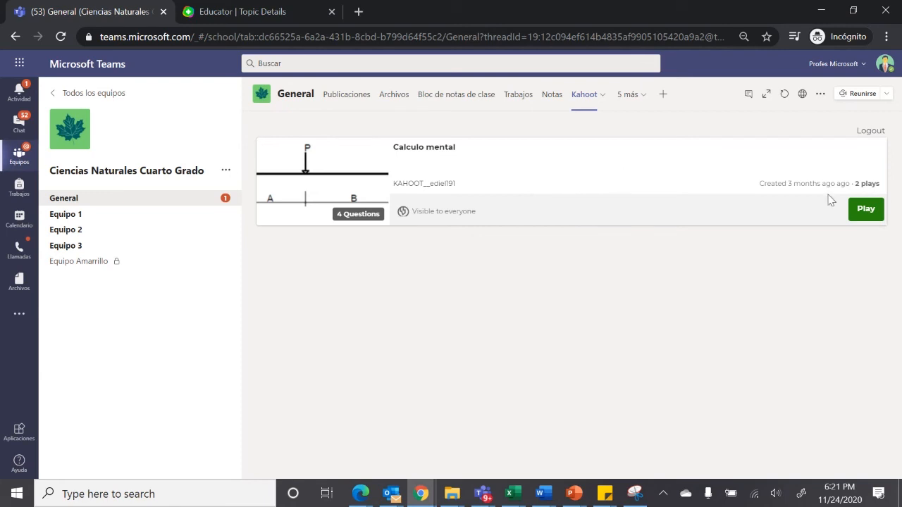
# Assign the kahoot Calculo mental to the channel as a self-paced challenge due Fri 27 Nov at 12:00 PM, with the question timer on
pyautogui.click(860, 216)
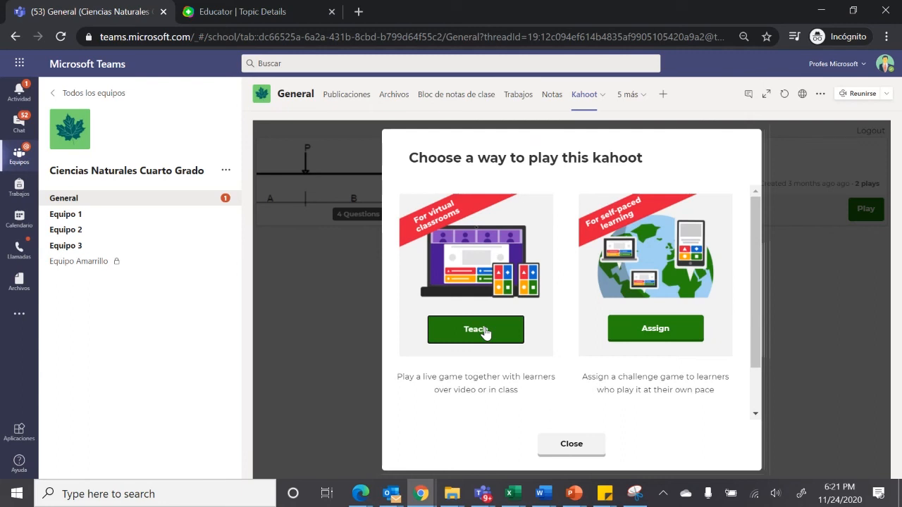
pyautogui.click(640, 338)
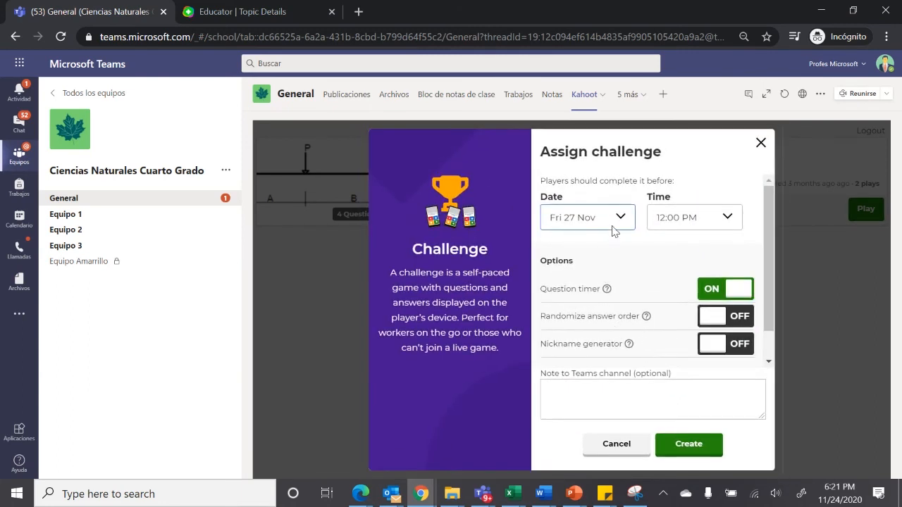
pyautogui.click(627, 220)
pyautogui.click(599, 310)
pyautogui.click(729, 220)
pyautogui.click(726, 218)
pyautogui.click(728, 220)
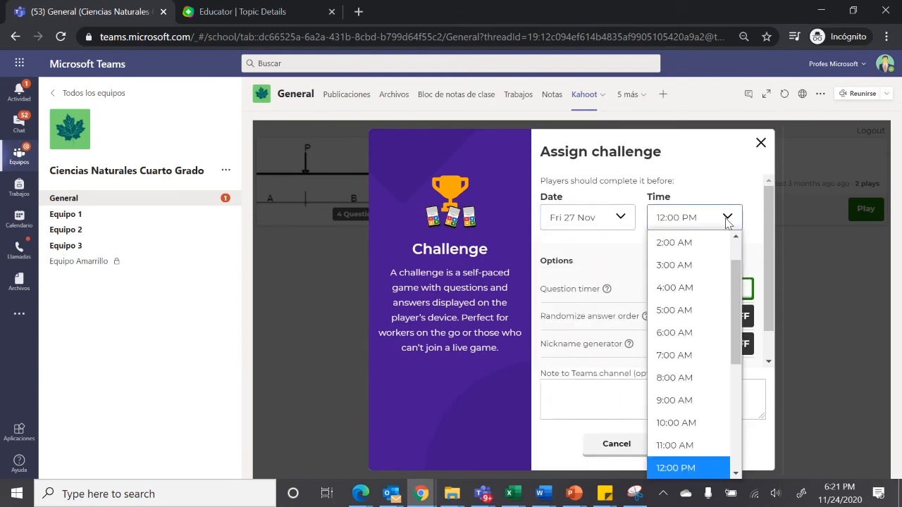
pyautogui.click(746, 272)
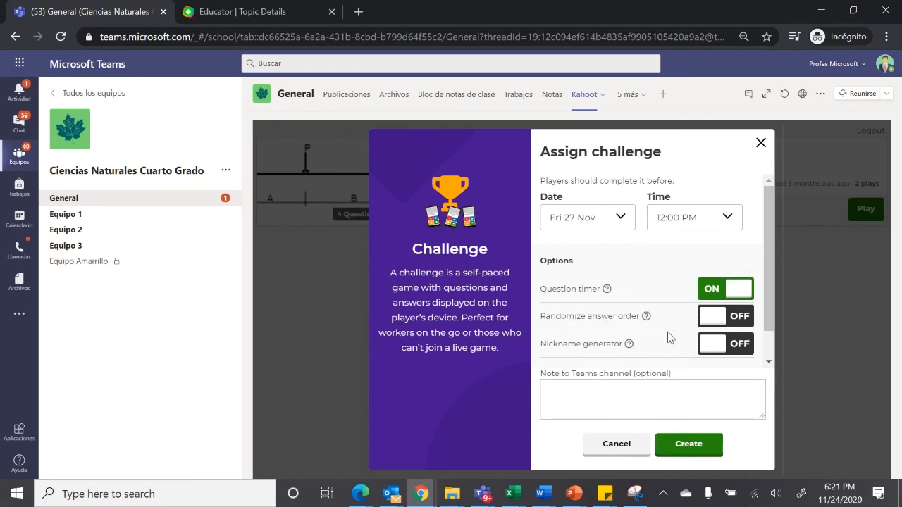
pyautogui.click(687, 445)
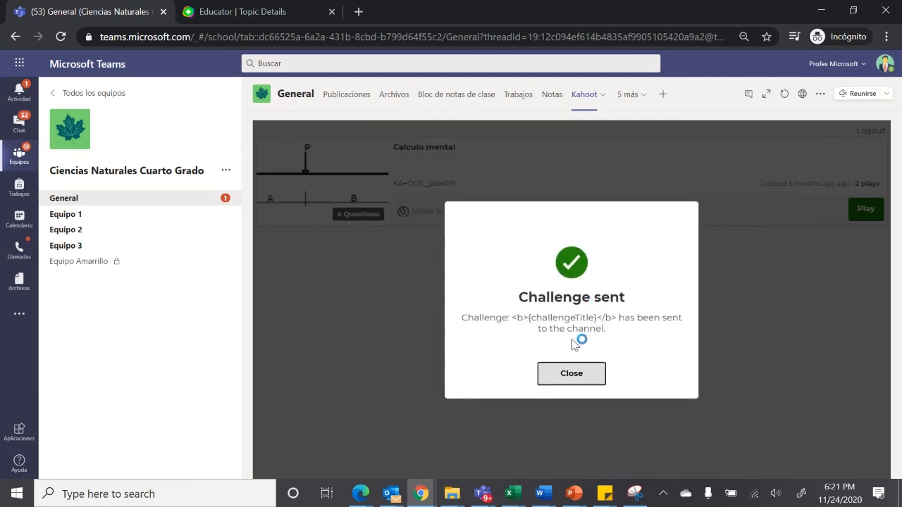
pyautogui.click(575, 379)
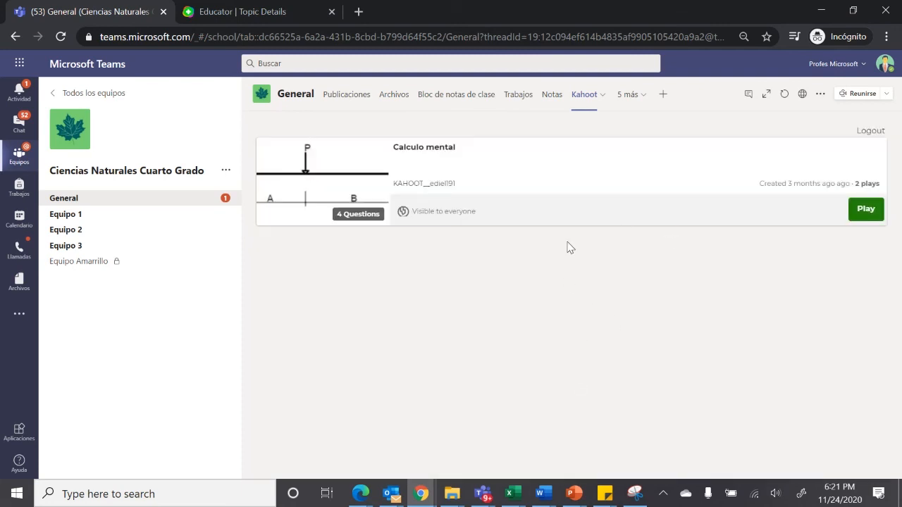
# Look over the kahoot's play options and the Actividades de seguimiento tab, returning to the Kahoot tab
pyautogui.click(868, 209)
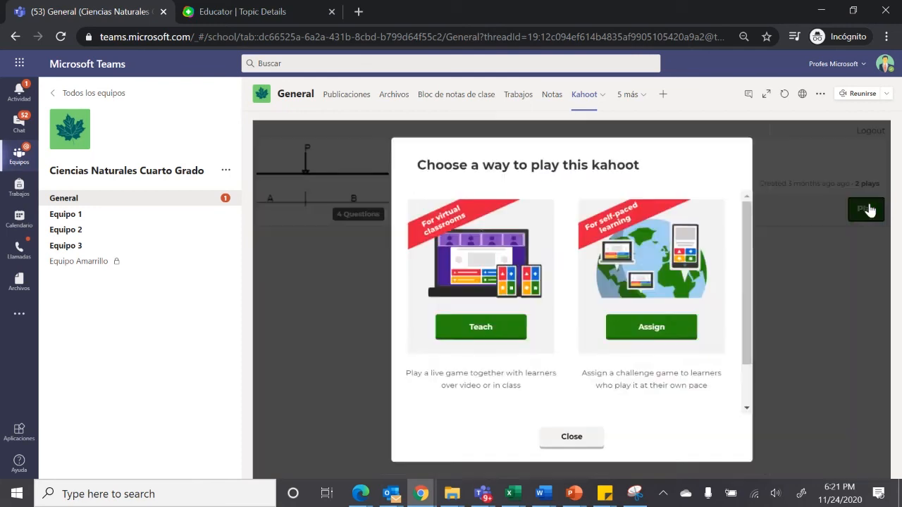
pyautogui.click(580, 441)
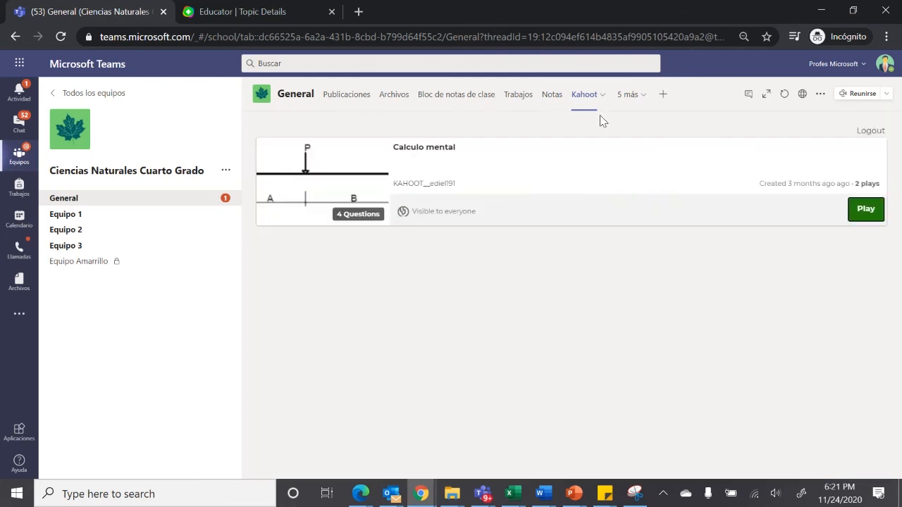
pyautogui.click(627, 103)
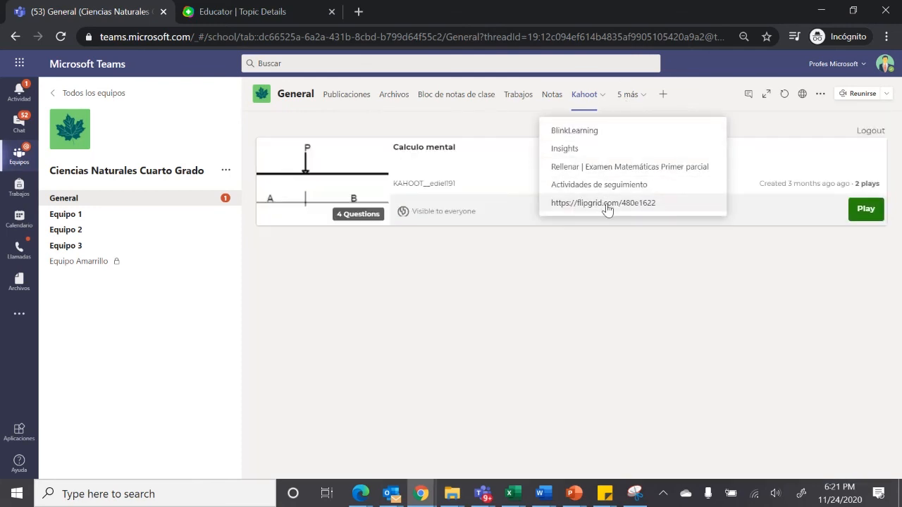
pyautogui.click(602, 186)
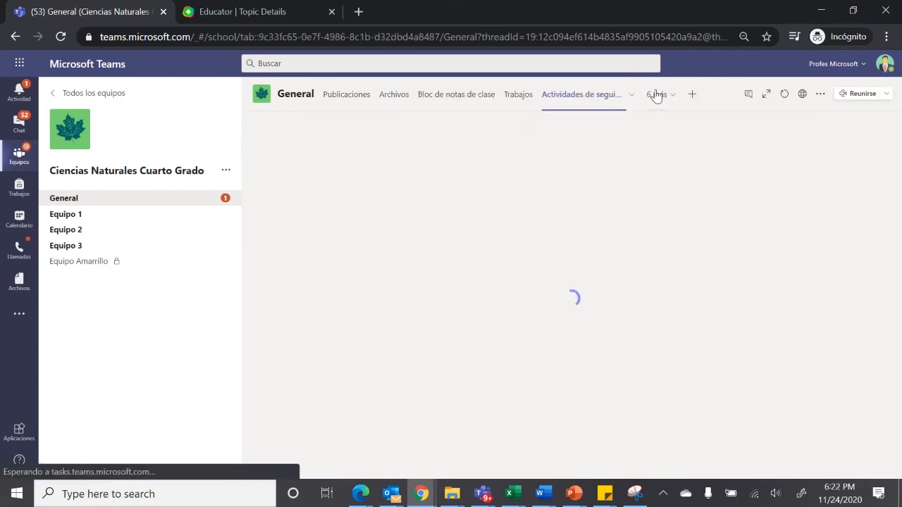
pyautogui.click(655, 96)
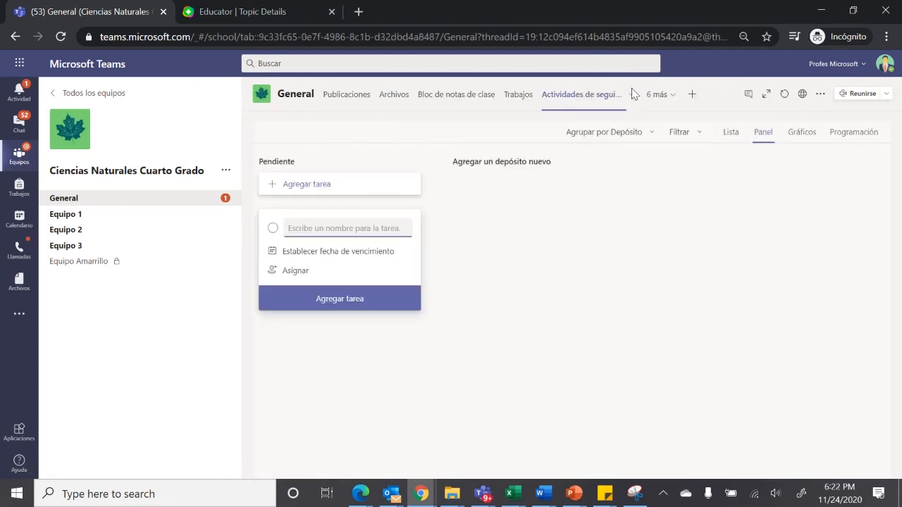
pyautogui.click(659, 96)
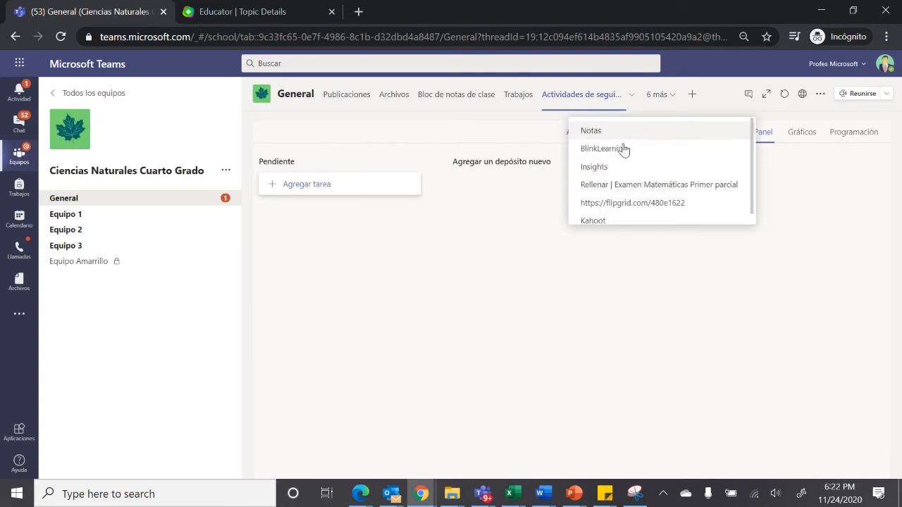
pyautogui.click(625, 221)
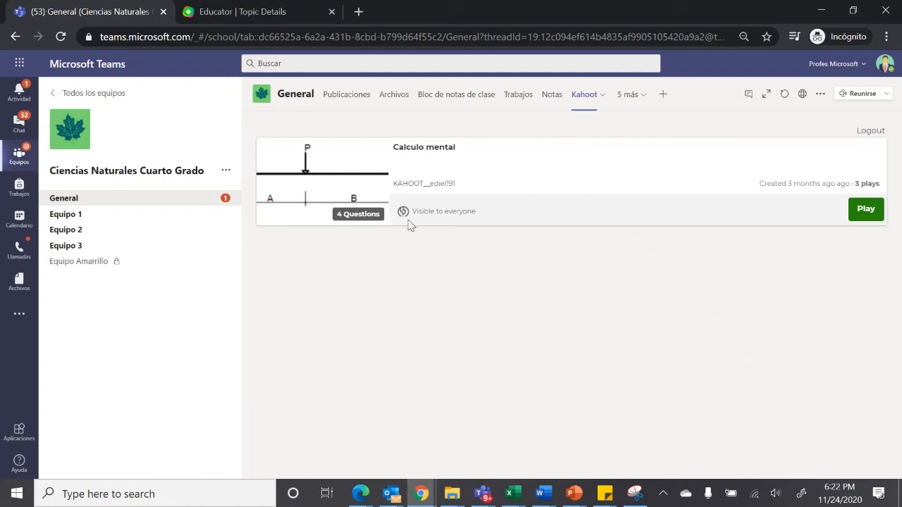
# Send Calculo mental to the channel as a second self-paced challenge, keeping the Fri 27 Nov, 12:00 PM deadline
pyautogui.click(860, 211)
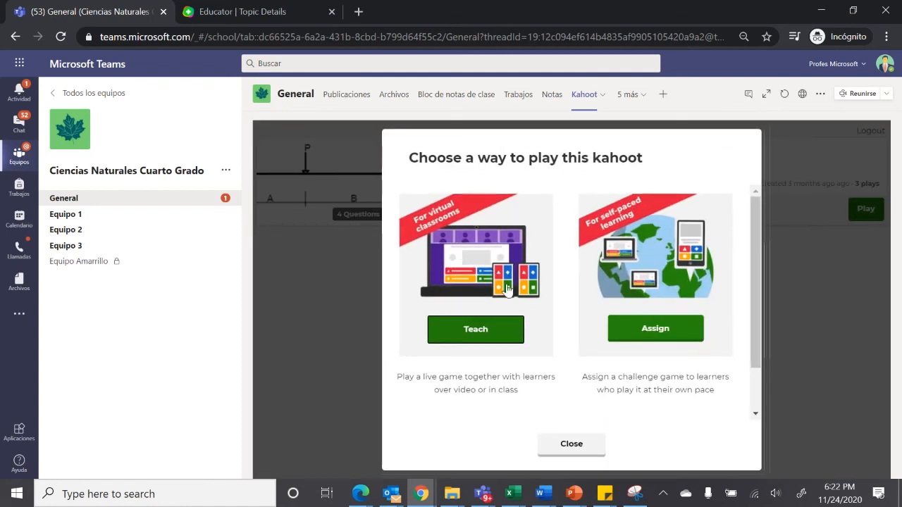
pyautogui.click(655, 344)
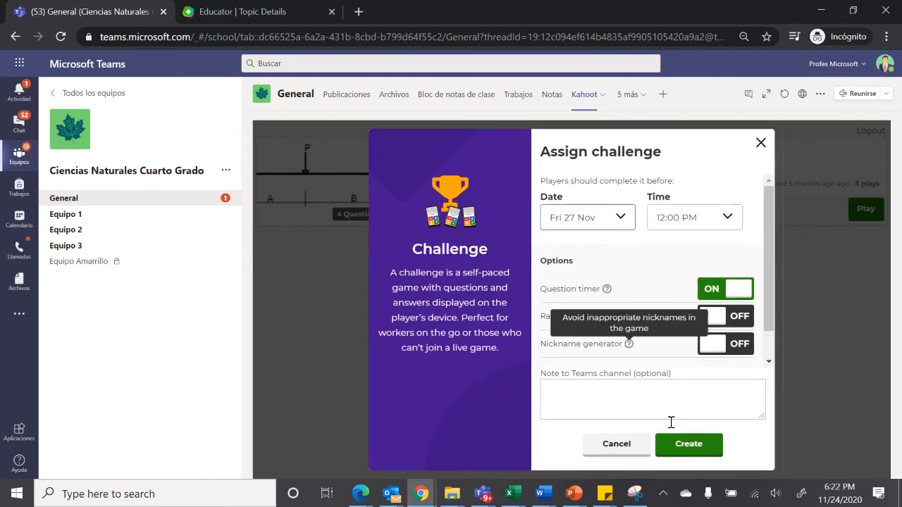
pyautogui.scroll(-1, 767, 315)
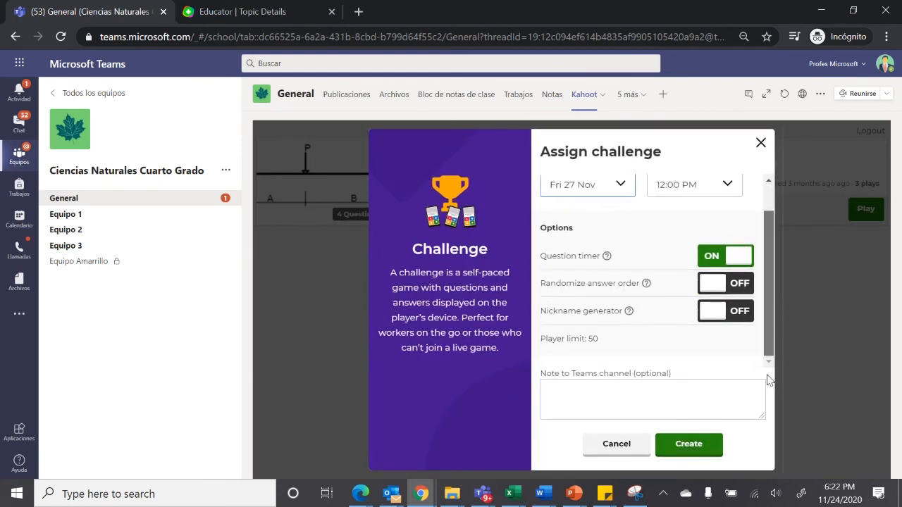
pyautogui.click(698, 450)
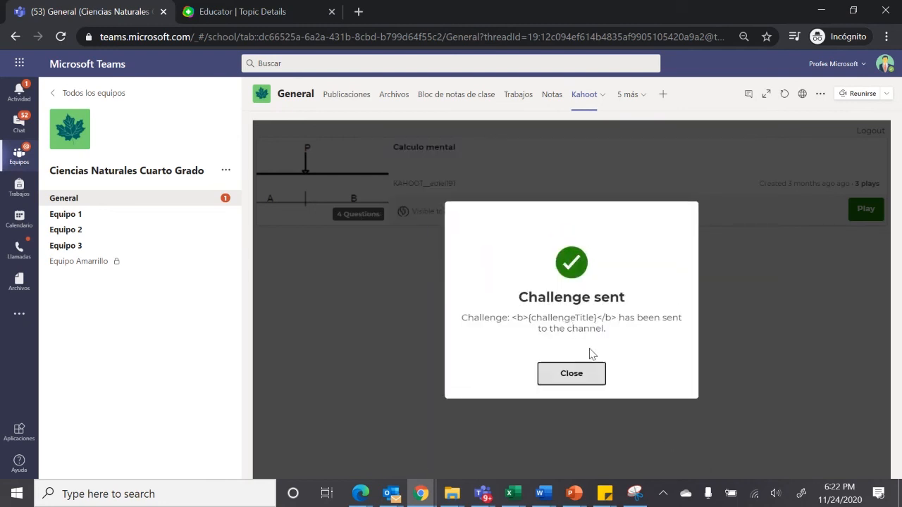
pyautogui.click(571, 375)
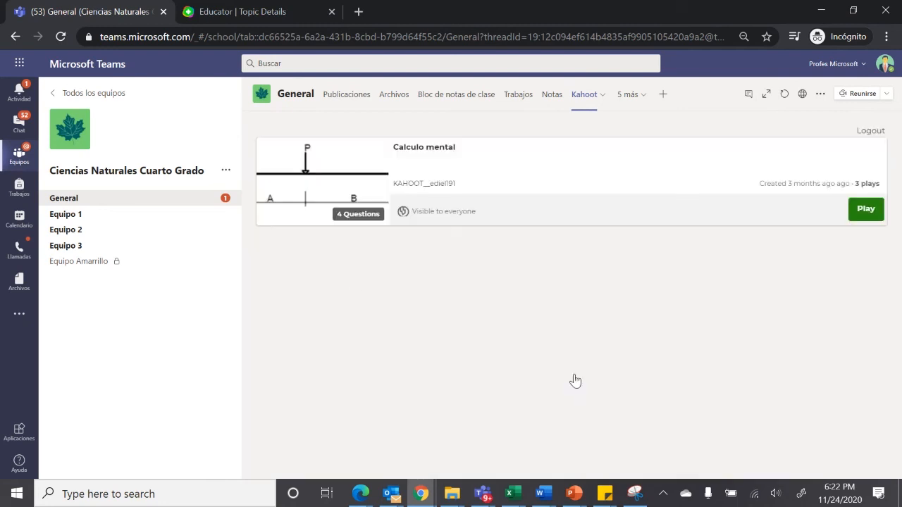
# Open the newest Calculo mental challenge from the General channel's posts and join the game with the player's name as nickname
pyautogui.click(362, 101)
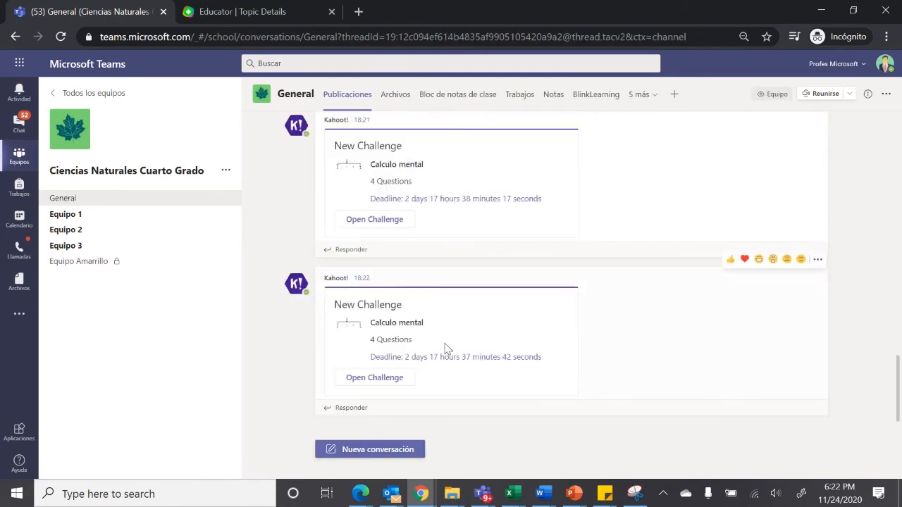
pyautogui.click(382, 381)
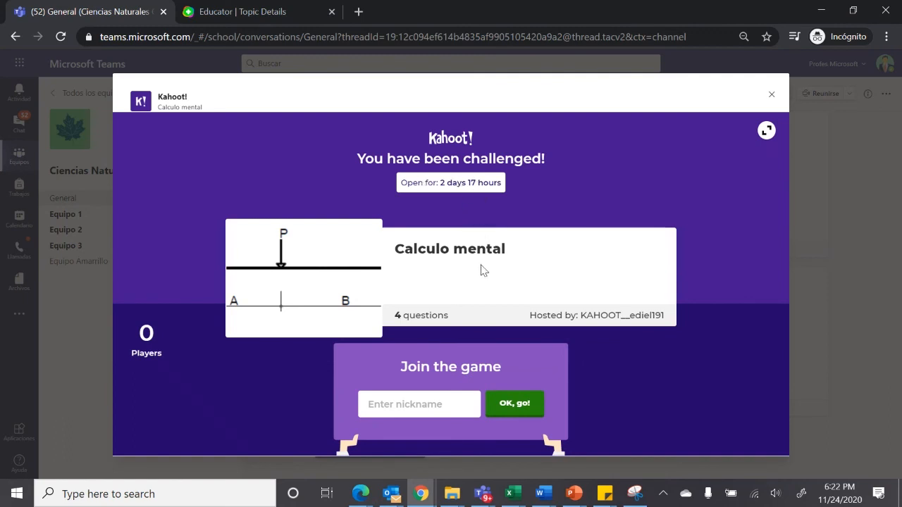
pyautogui.click(423, 406)
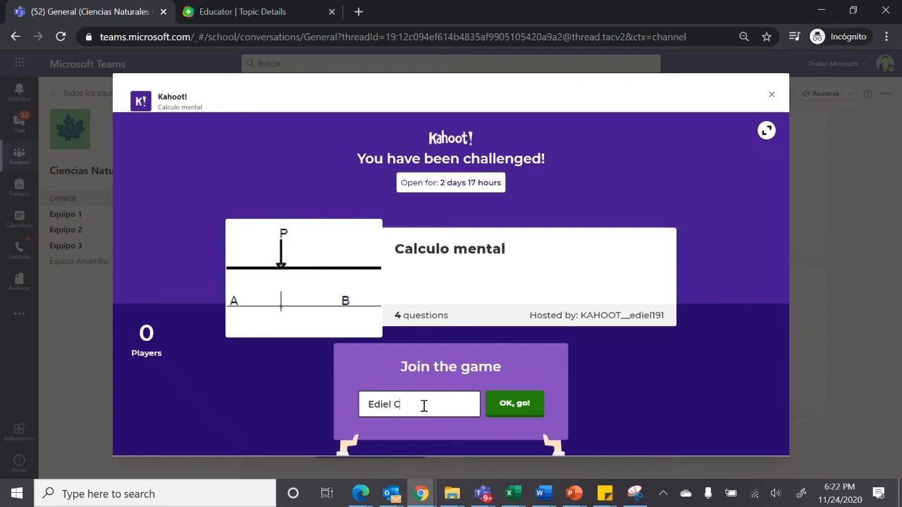
pyautogui.click(523, 407)
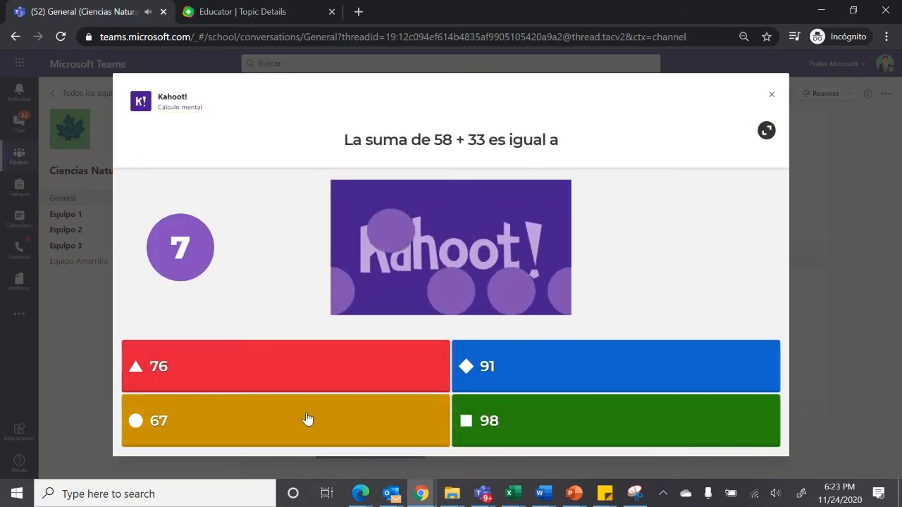
# Answer 98 for the sum 58 + 33 and True for 33 /2.5 es igual a 13.2, advancing to the third question
pyautogui.click(520, 413)
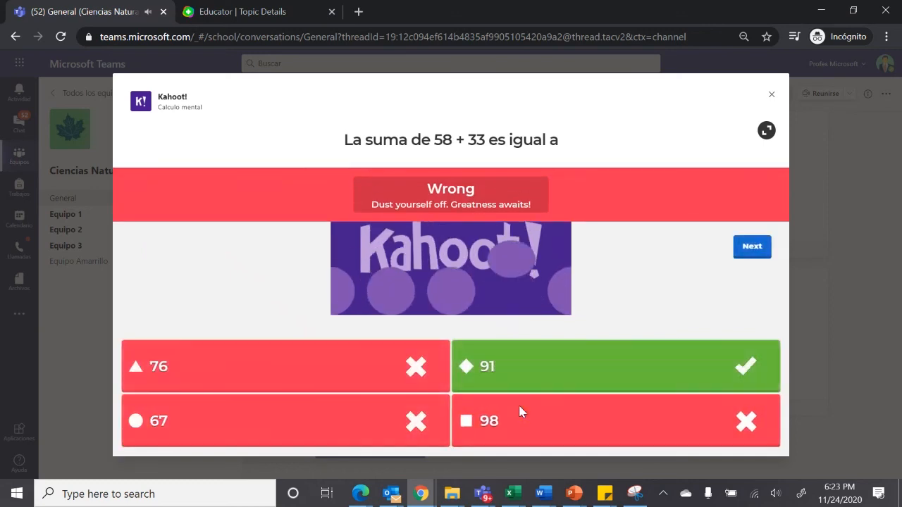
pyautogui.click(752, 246)
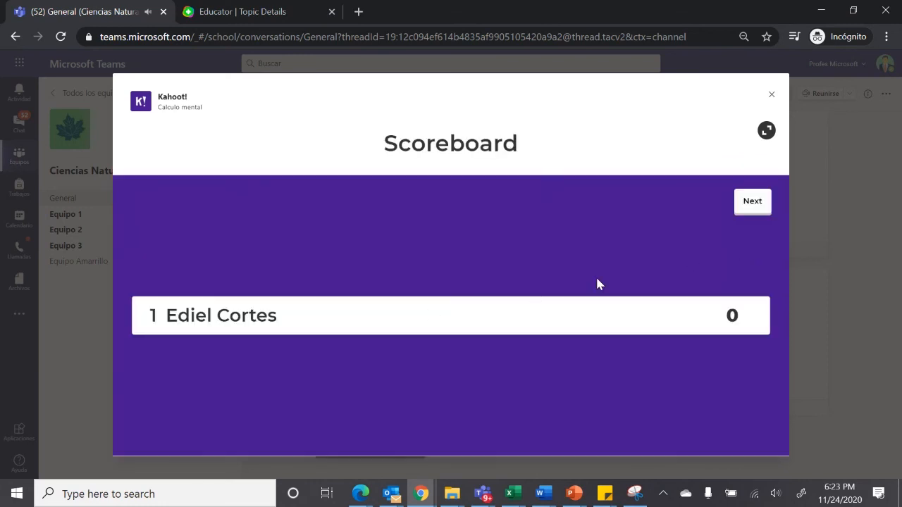
pyautogui.click(752, 204)
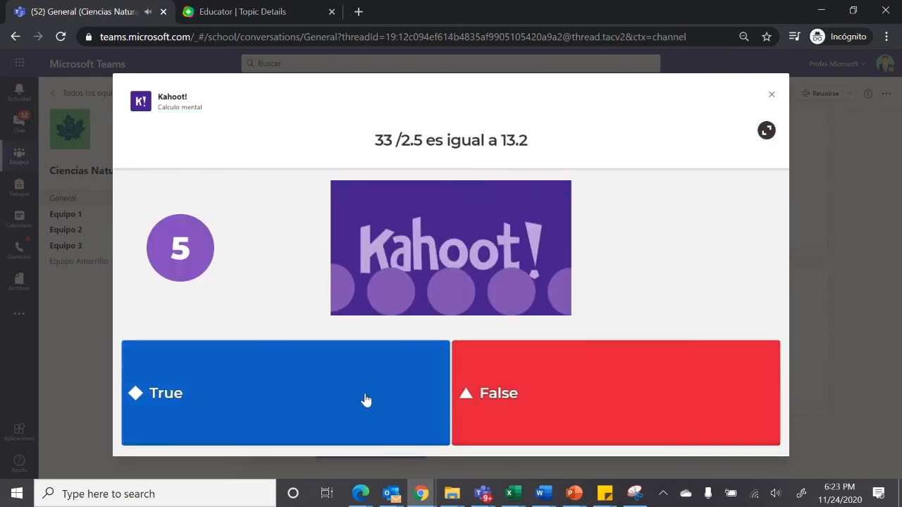
pyautogui.click(379, 395)
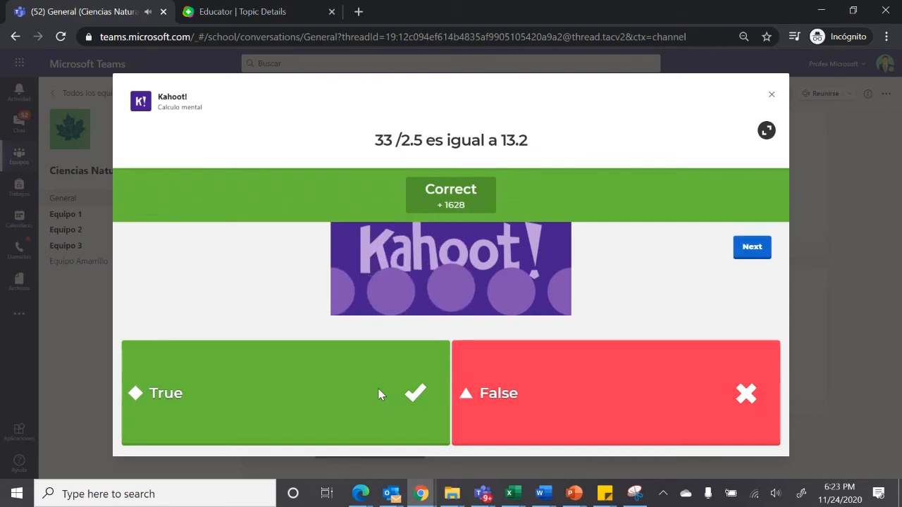
pyautogui.click(752, 247)
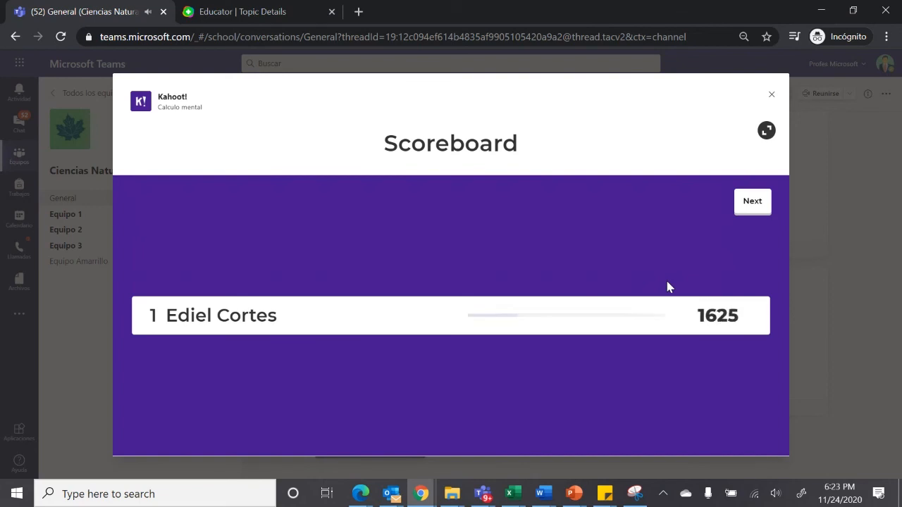
pyautogui.click(752, 201)
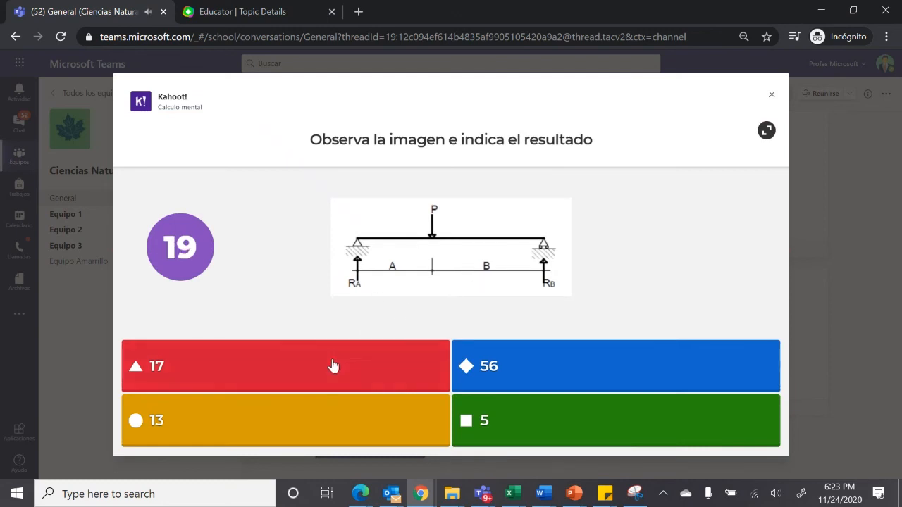
# Answer 56 for the image question, play the hypotenuse video and answer True, advancing to the challenge's final scoreboard
pyautogui.click(530, 374)
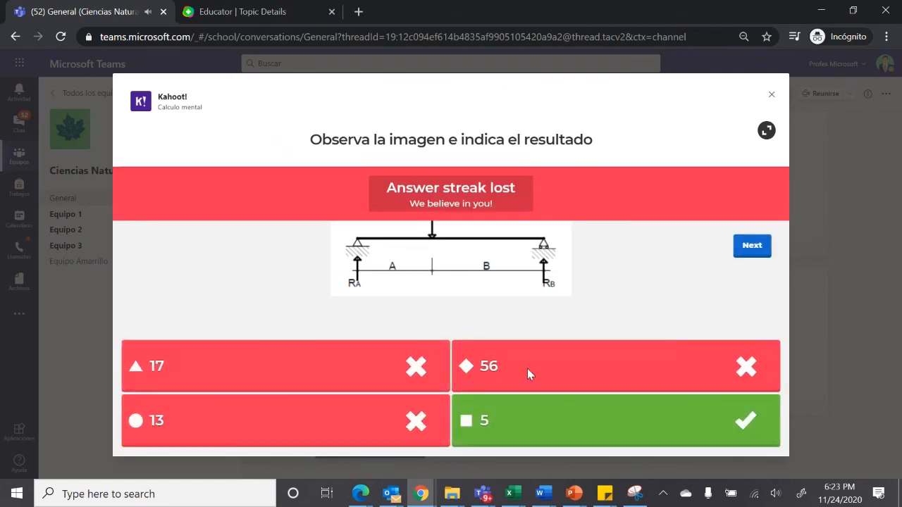
pyautogui.click(752, 246)
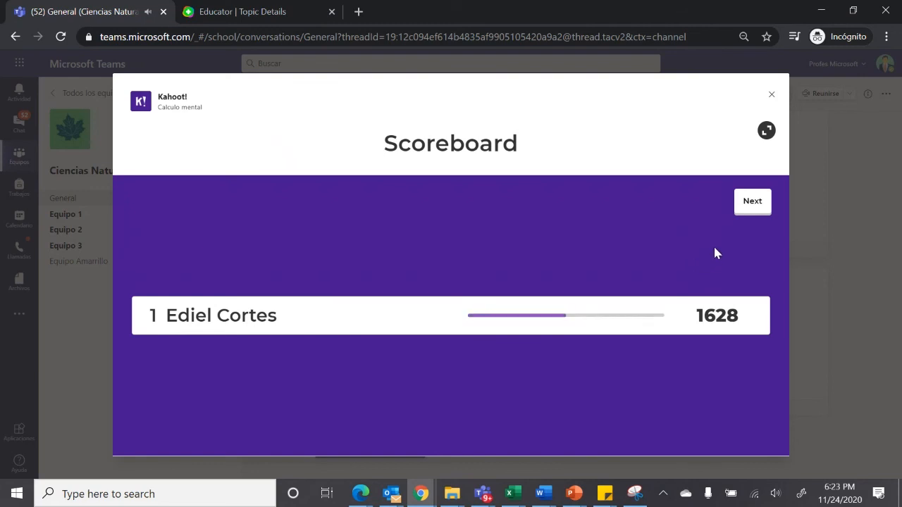
pyautogui.click(754, 212)
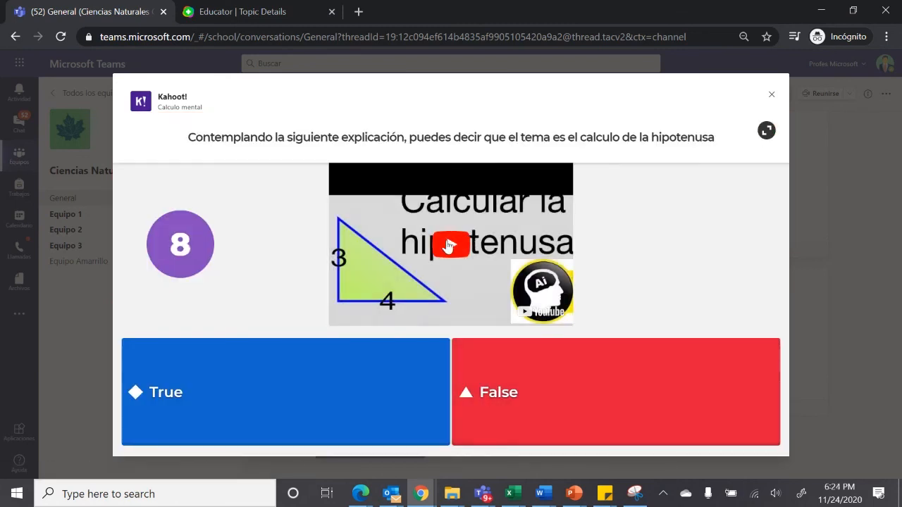
pyautogui.click(448, 246)
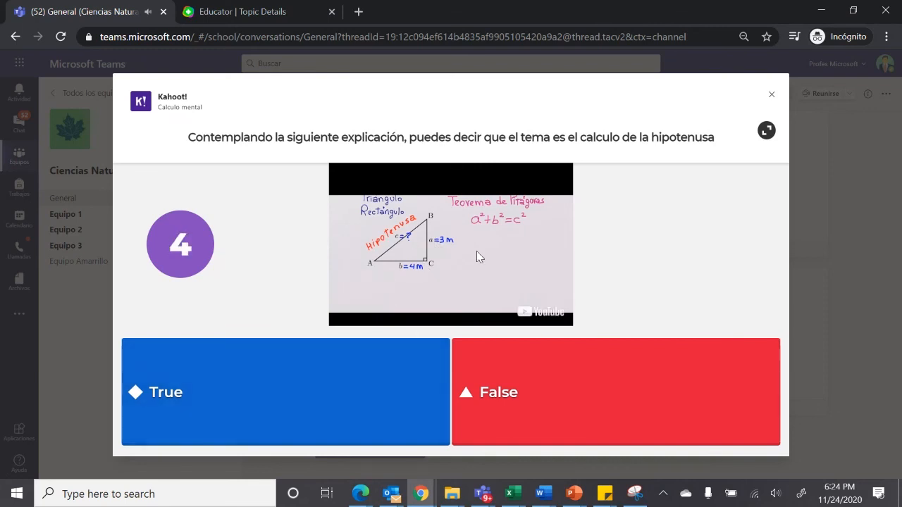
pyautogui.click(385, 391)
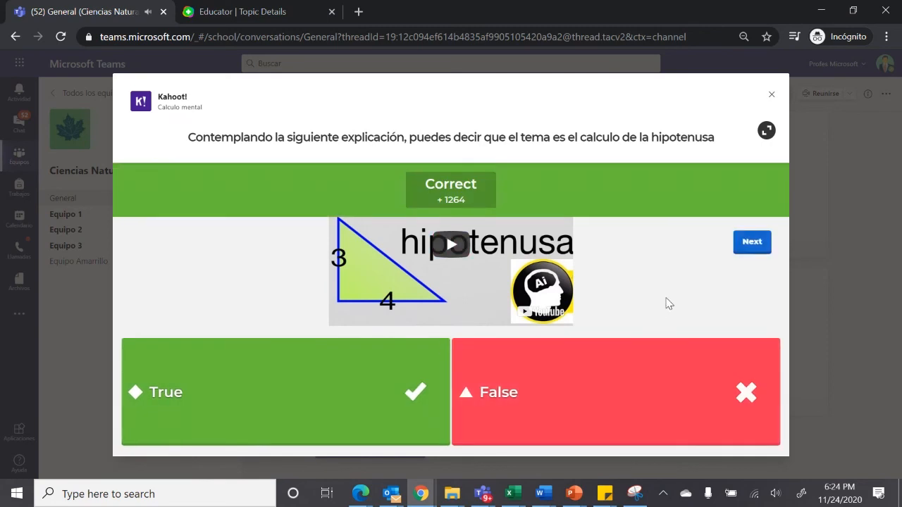
pyautogui.click(753, 245)
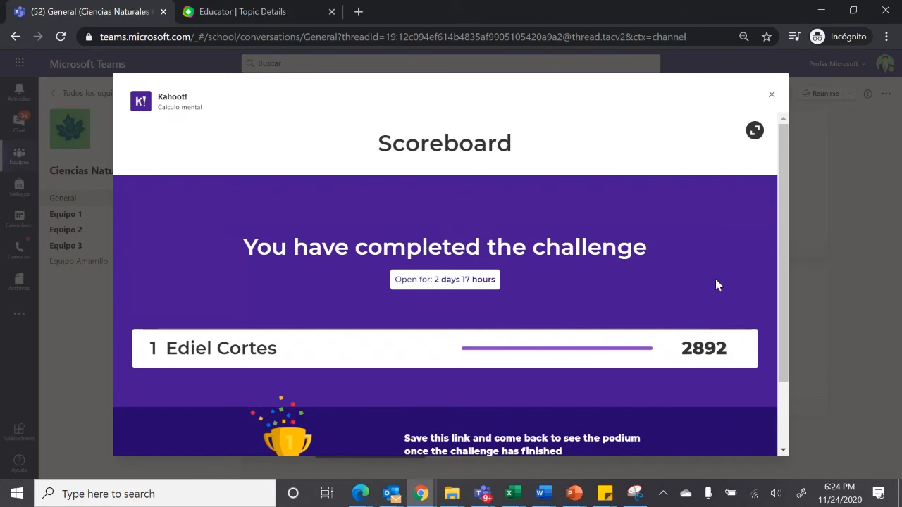
# Copy the challenge's podium link from the final scoreboard and close the Calculo mental challenge
pyautogui.scroll(-2, 780, 255)
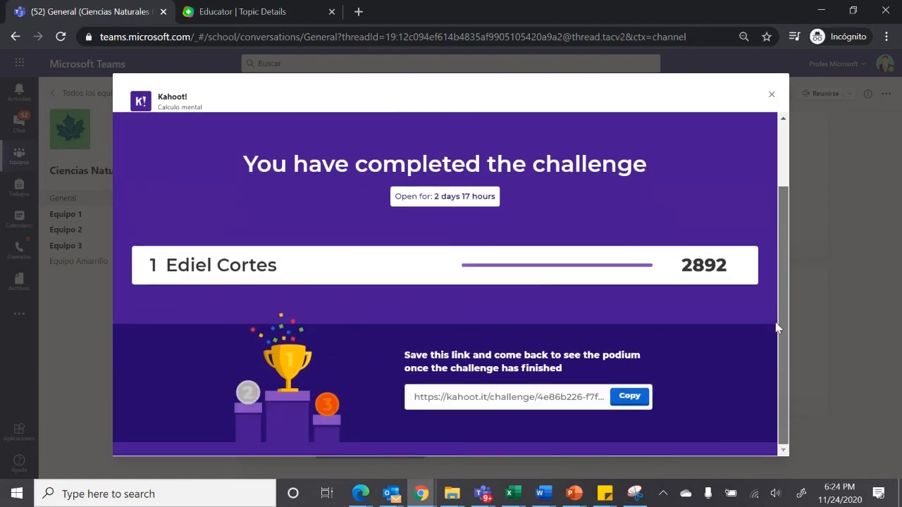
pyautogui.click(622, 400)
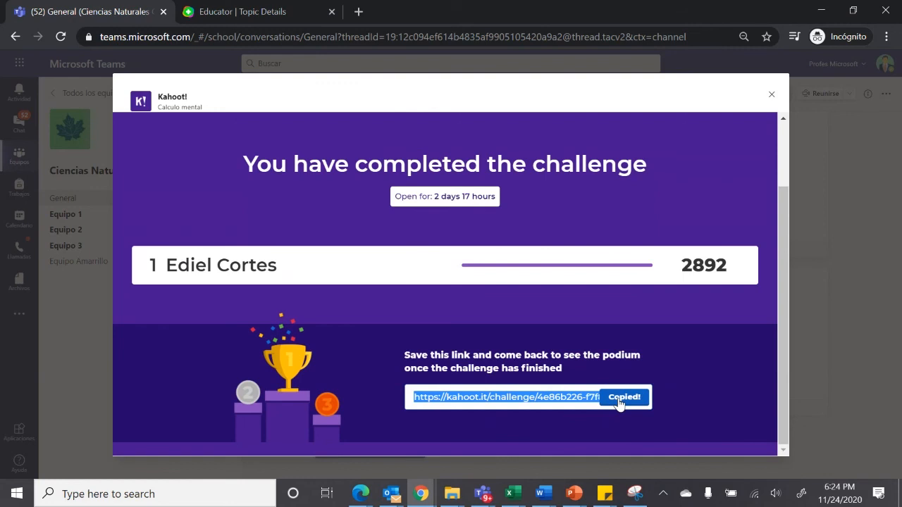
pyautogui.click(772, 97)
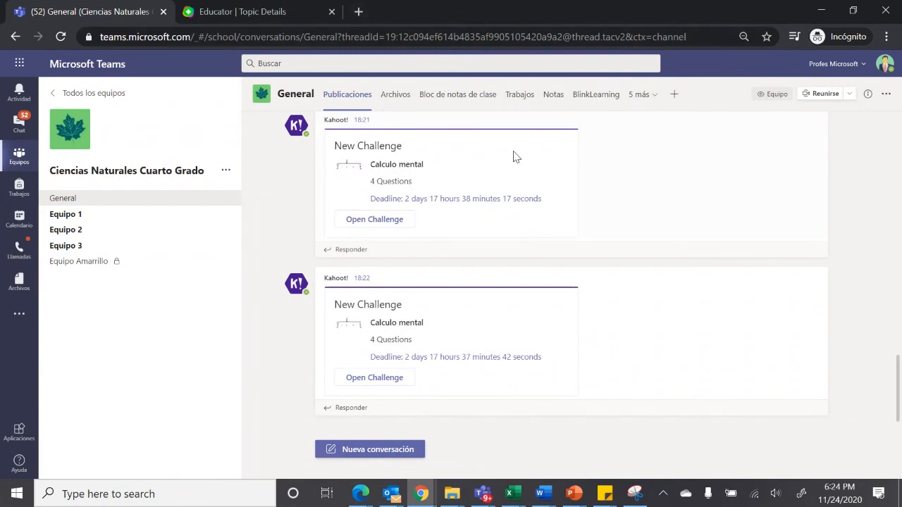
pyautogui.scroll(2, 571, 282)
pyautogui.scroll(-2, 570, 282)
pyautogui.scroll(2, 571, 282)
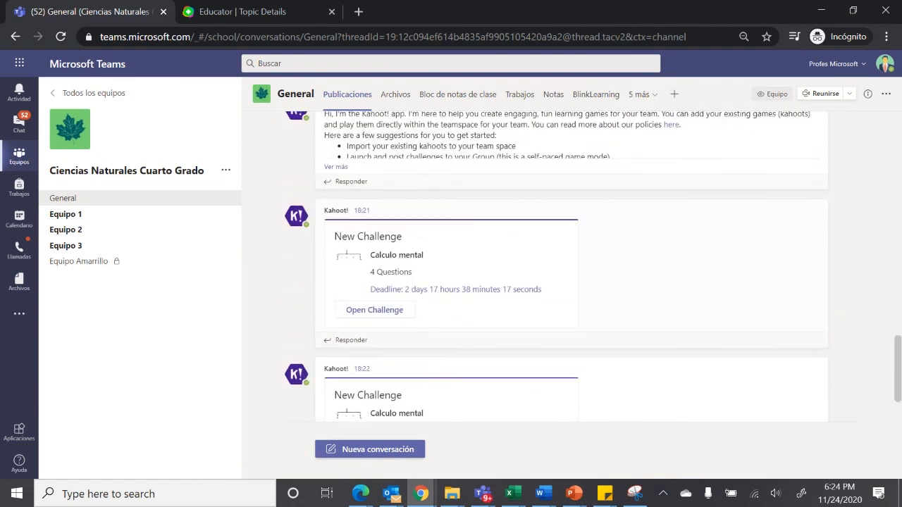
pyautogui.scroll(2, 571, 282)
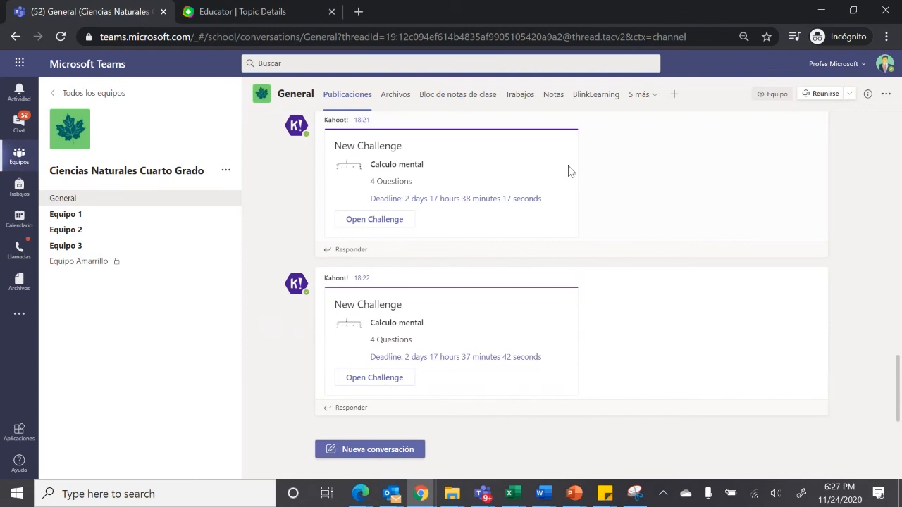
# Switch to the Teams live event window for Creación de espacios integrales and stop sharing the desktop
pyautogui.moveTo(491, 496)
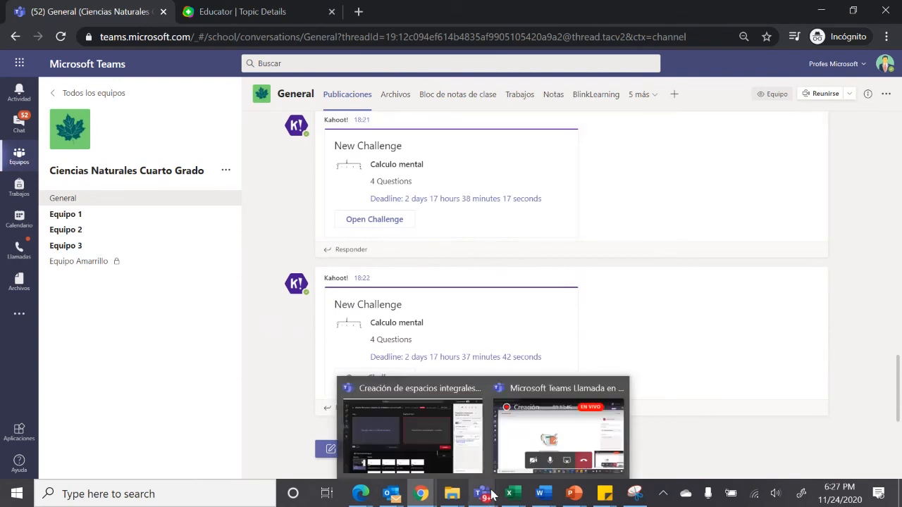
pyautogui.click(430, 456)
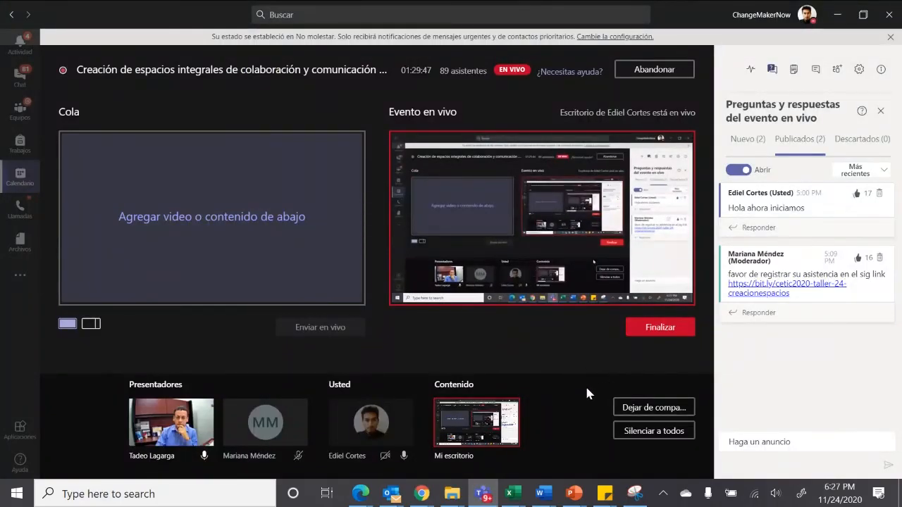
pyautogui.click(651, 412)
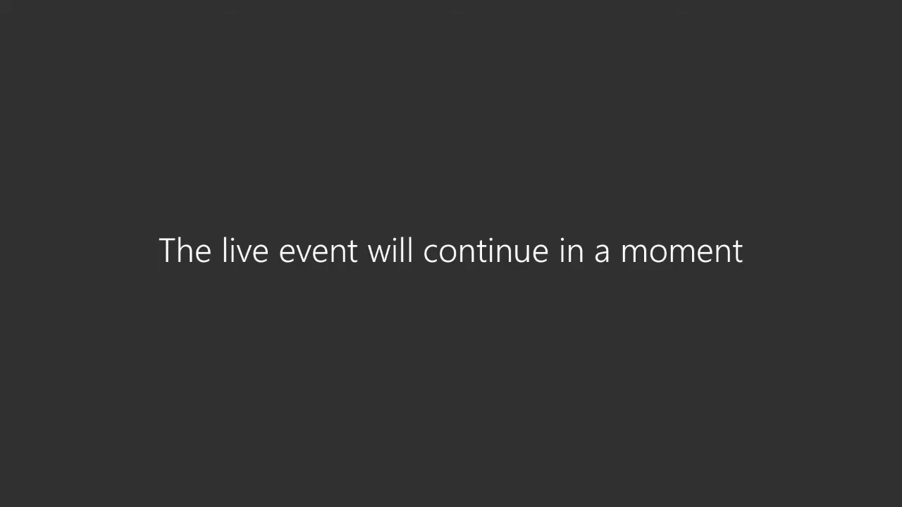